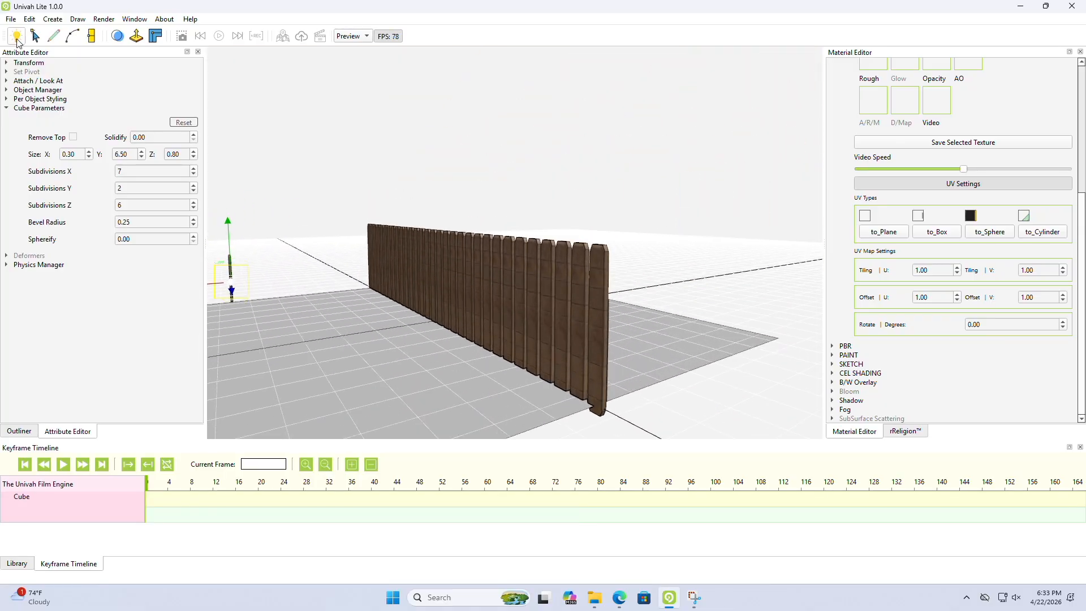
Start a new empty scene, discarding the unsaved changes to the fence scene.
{"action": "left_click", "coordinate": [11, 19]}
{"action": "mouse_move", "coordinate": [54, 16]}
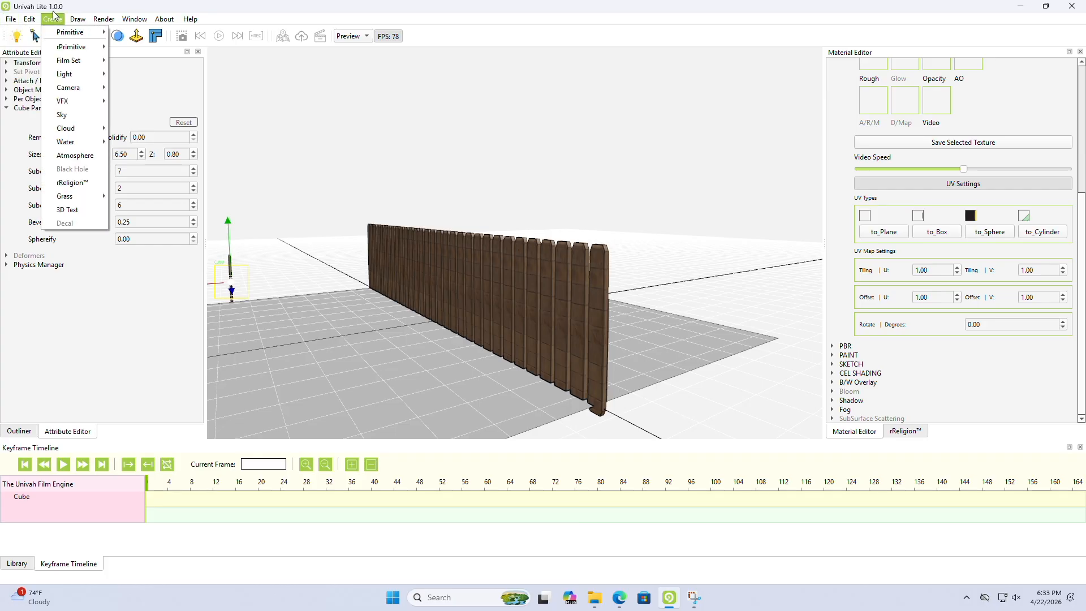
{"action": "left_click", "coordinate": [26, 33]}
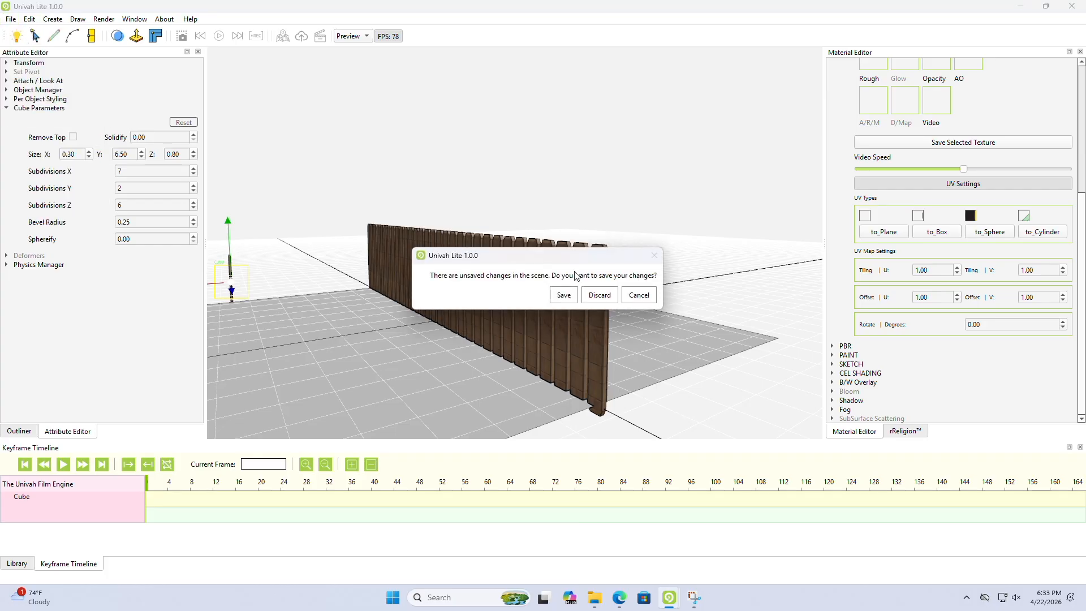
{"action": "left_click", "coordinate": [597, 296]}
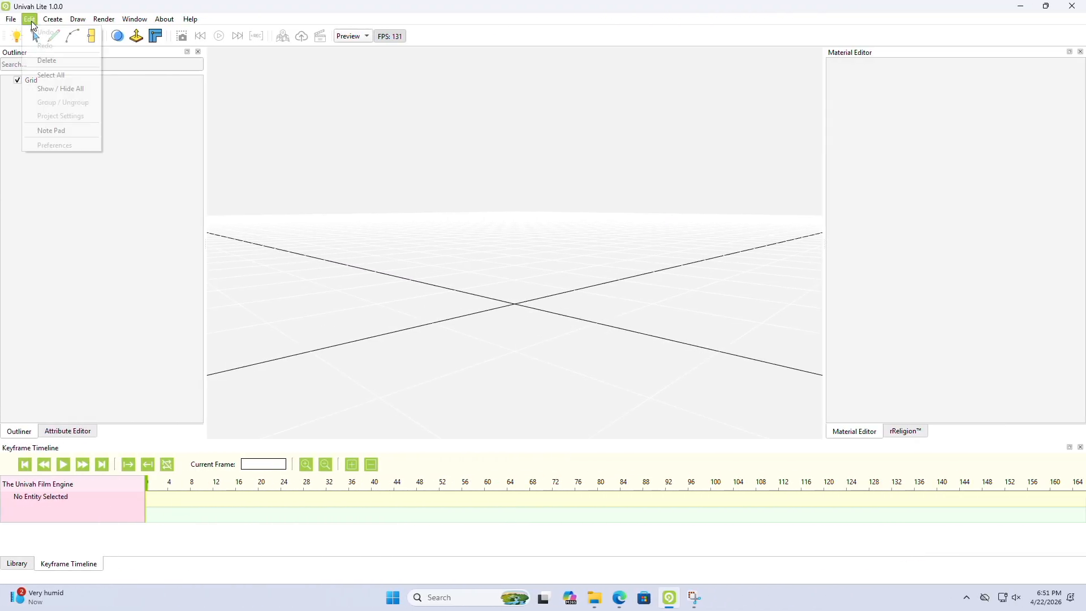
Open the built-in Note Pad, then find and launch Windows Task Manager and move it beside the note.
{"action": "left_click", "coordinate": [51, 130]}
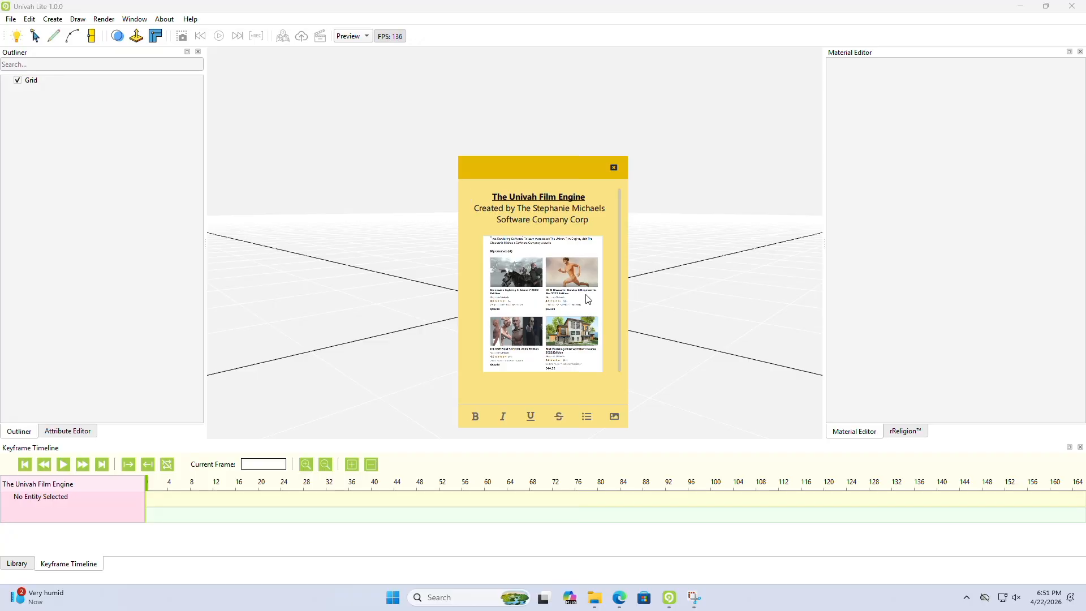
{"action": "left_click", "coordinate": [460, 598]}
{"action": "type", "text": "task"}
{"action": "left_click", "coordinate": [482, 254]}
{"action": "left_click_drag", "start_coordinate": [176, 78], "coordinate": [739, 118]}
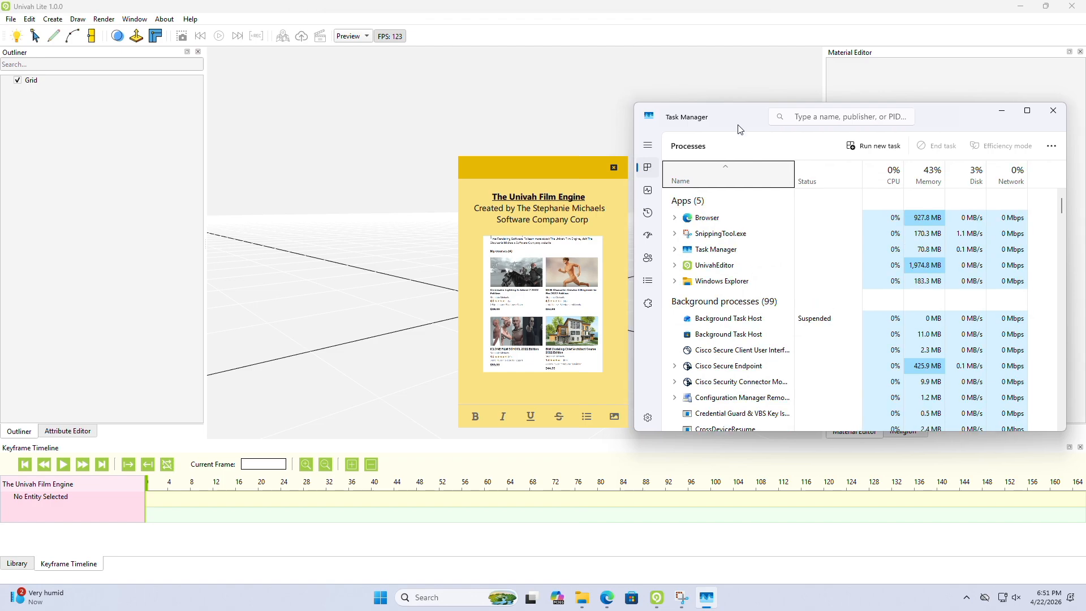
Examine the UnivahEditor process and the CPU and GPU performance in Task Manager.
{"action": "left_click", "coordinate": [711, 271]}
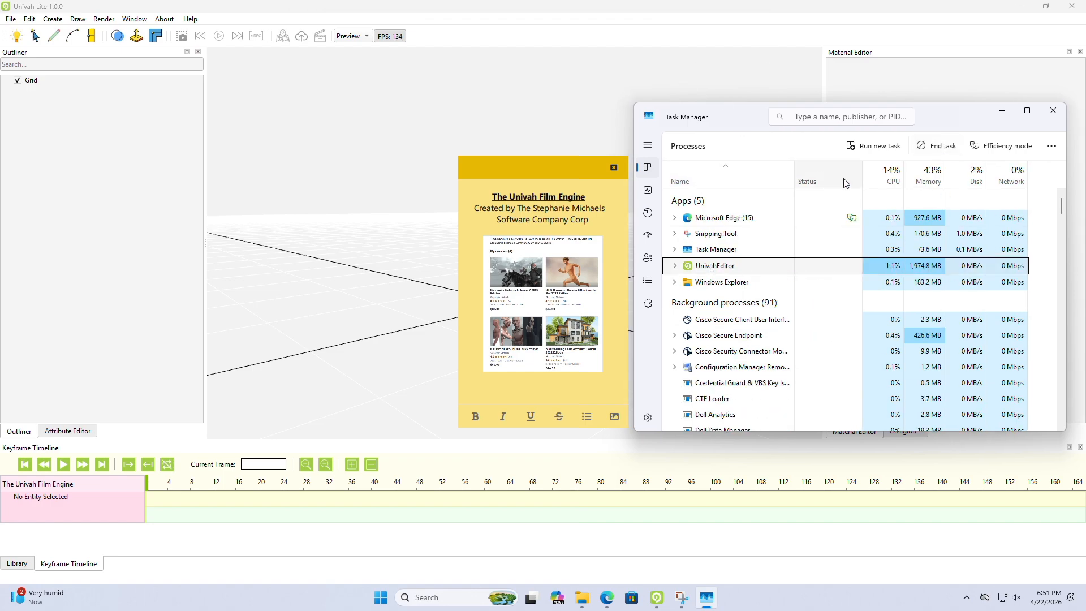
{"action": "left_click", "coordinate": [648, 190]}
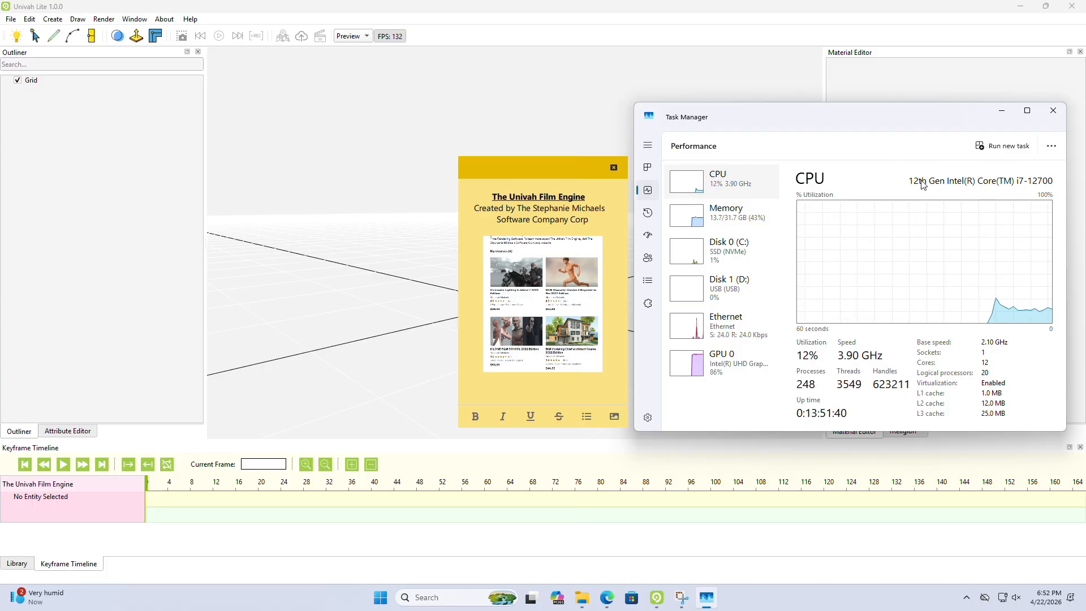
{"action": "left_click", "coordinate": [731, 368]}
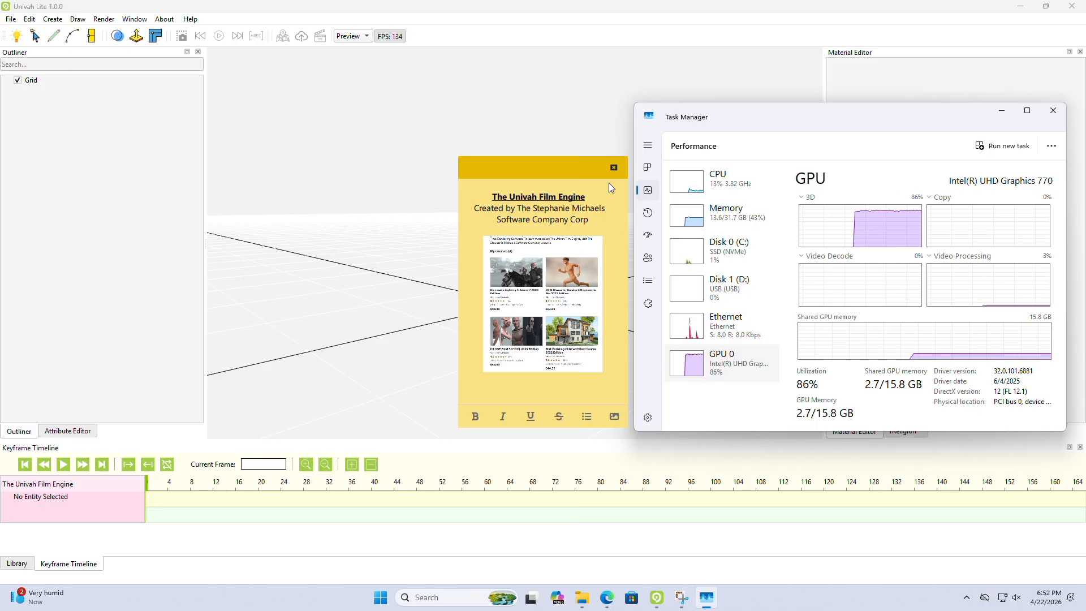
Place the Note Pad and Task Manager side by side and examine the expanded UnivahEditor process.
{"action": "left_click_drag", "start_coordinate": [750, 116], "coordinate": [733, 115]}
{"action": "left_click_drag", "start_coordinate": [540, 172], "coordinate": [327, 100]}
{"action": "left_click_drag", "start_coordinate": [734, 114], "coordinate": [527, 96]}
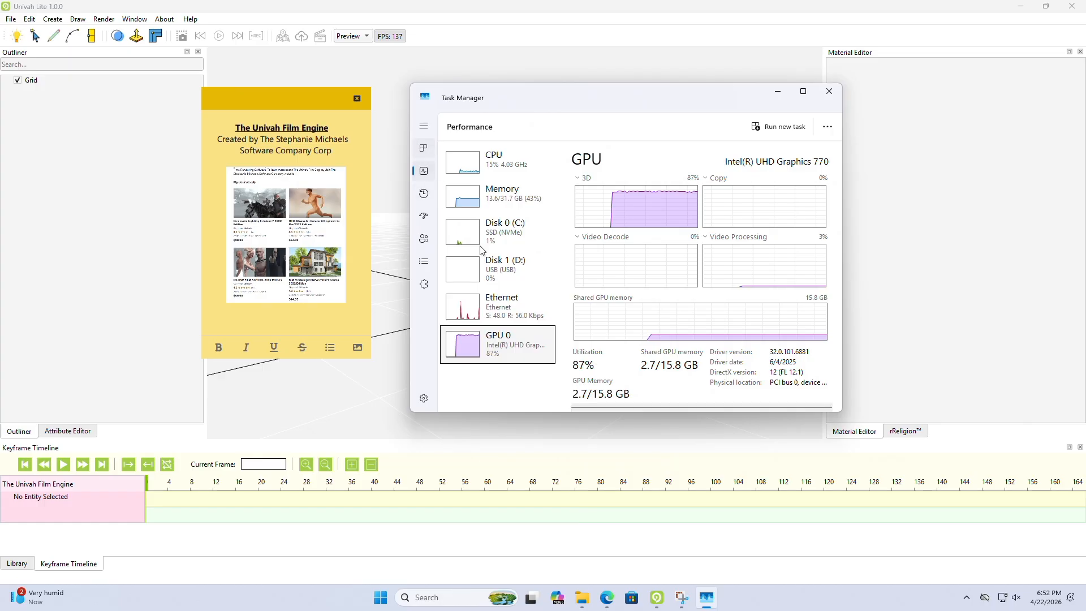
{"action": "left_click", "coordinate": [503, 247]}
{"action": "left_click", "coordinate": [449, 247]}
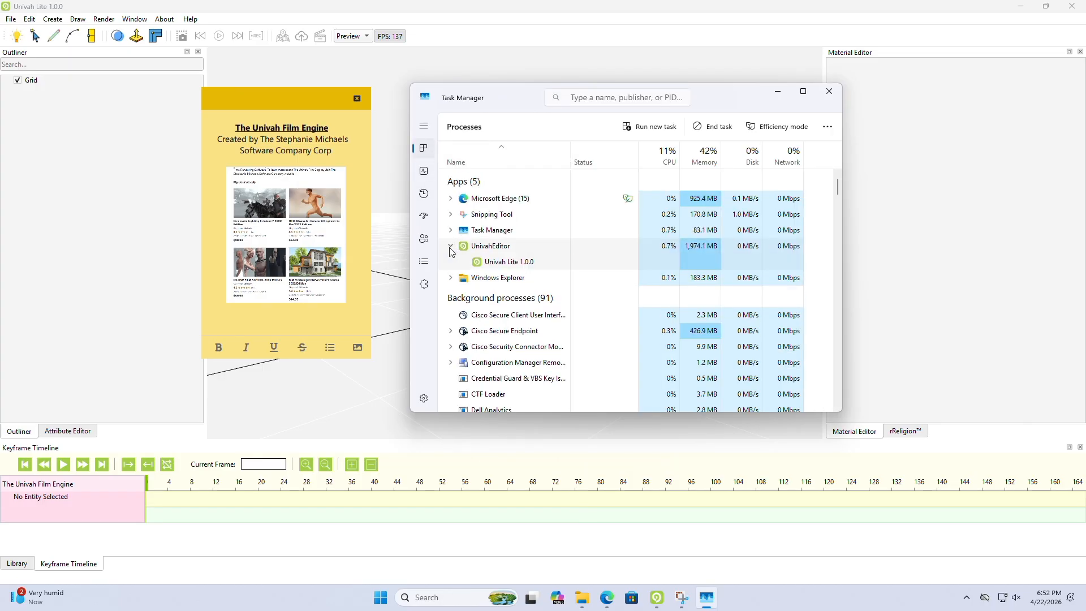
{"action": "left_click", "coordinate": [517, 264]}
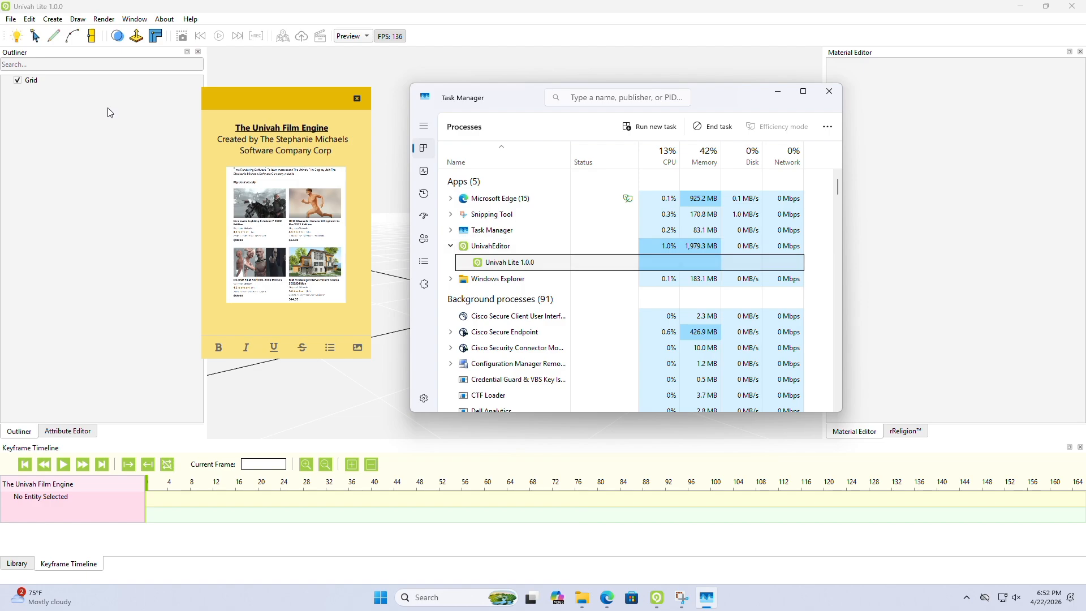
Switch back to Univah Lite and close the Note Pad.
{"action": "left_click", "coordinate": [52, 10]}
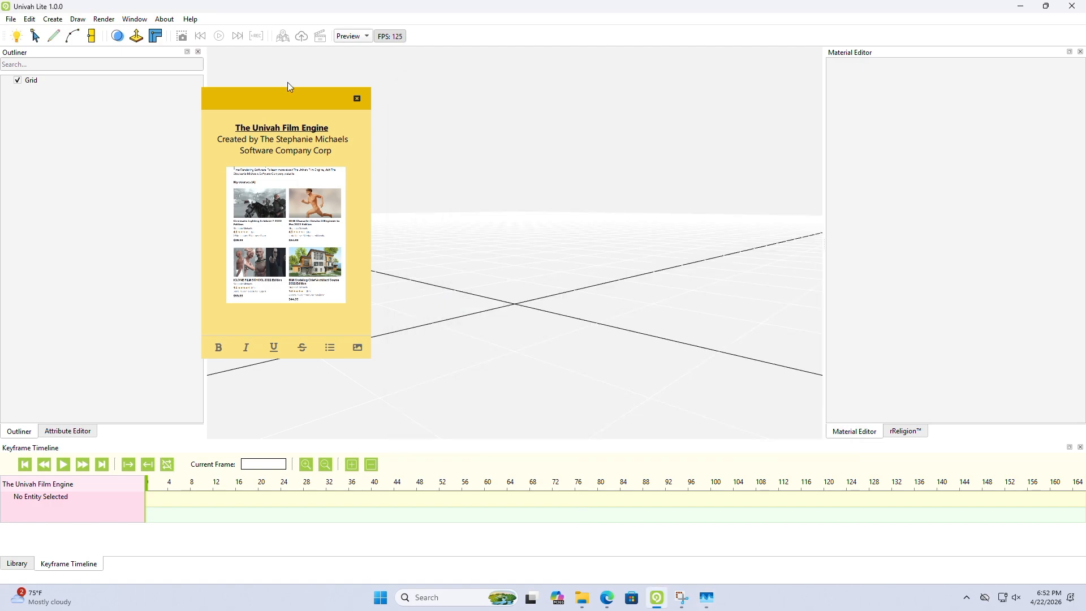
{"action": "left_click_drag", "start_coordinate": [288, 84], "coordinate": [487, 119]}
{"action": "left_click", "coordinate": [557, 134]}
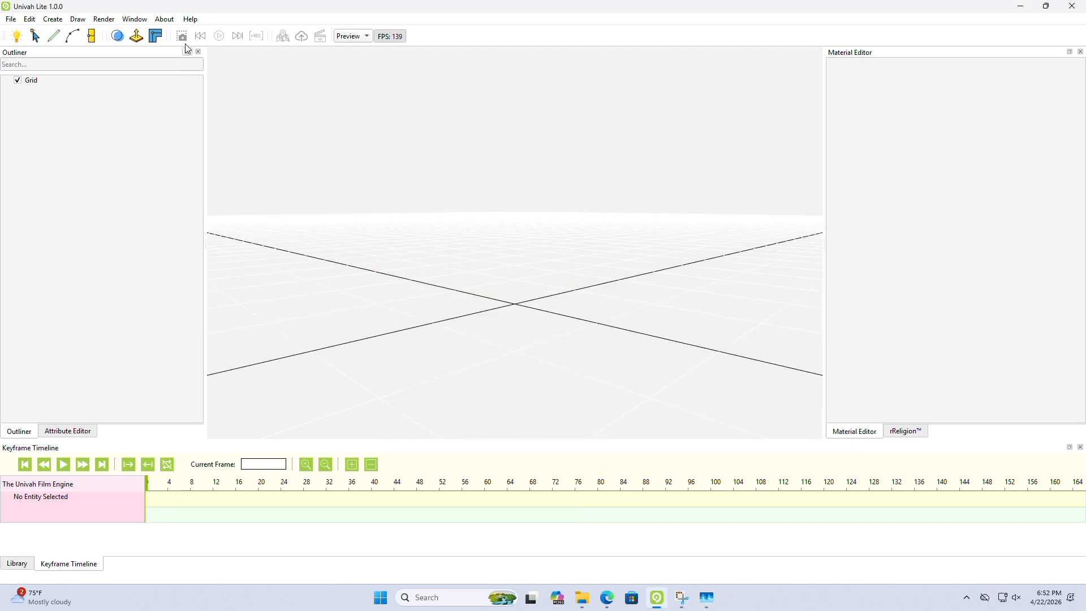
{"action": "left_click", "coordinate": [165, 19]}
{"action": "left_click", "coordinate": [195, 32]}
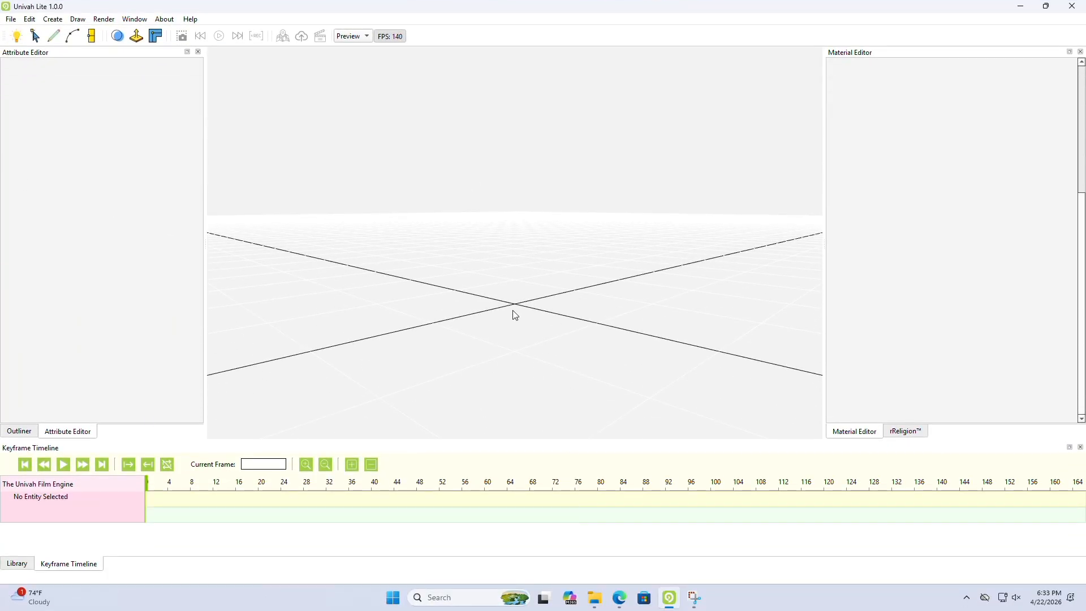
Create a Plane primitive as the ground and collapse its Materials settings.
{"action": "left_click", "coordinate": [52, 20]}
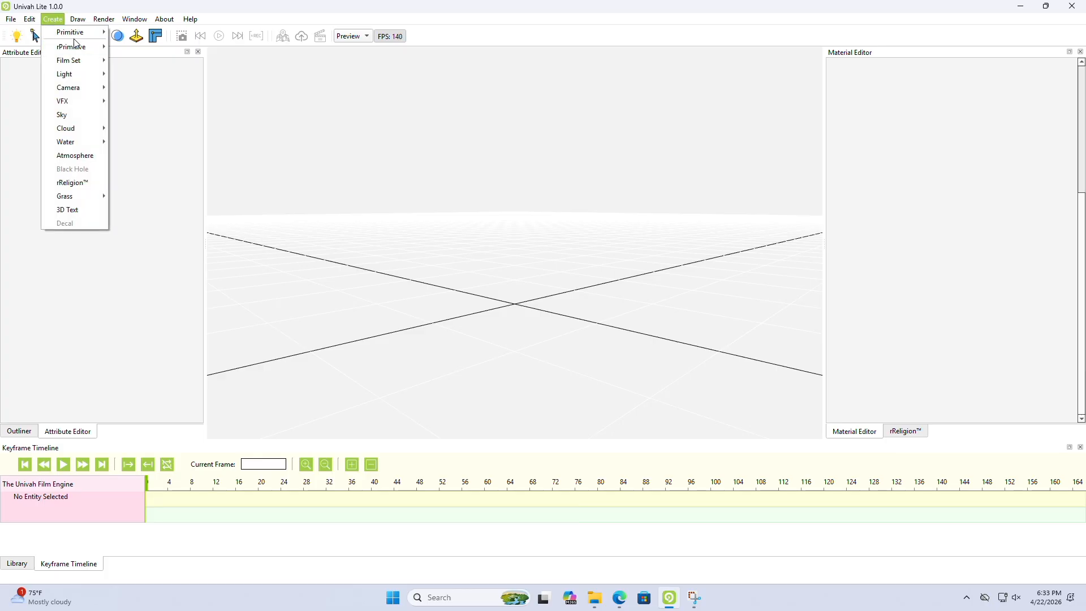
{"action": "mouse_move", "coordinate": [74, 32]}
{"action": "left_click", "coordinate": [133, 72]}
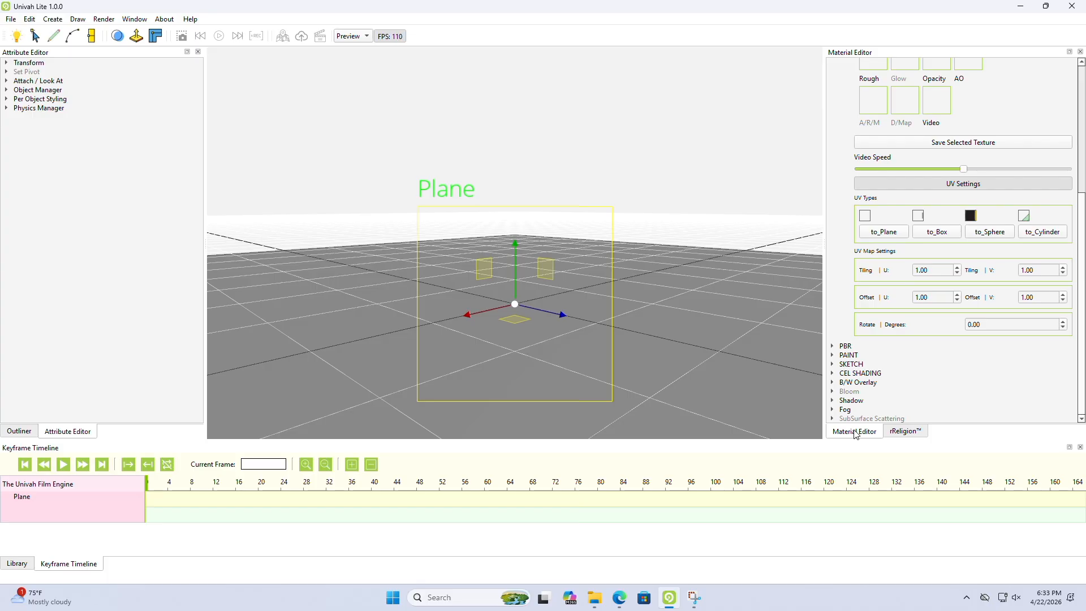
{"action": "scroll", "coordinate": [844, 206], "scroll_direction": "up", "scroll_amount": 5}
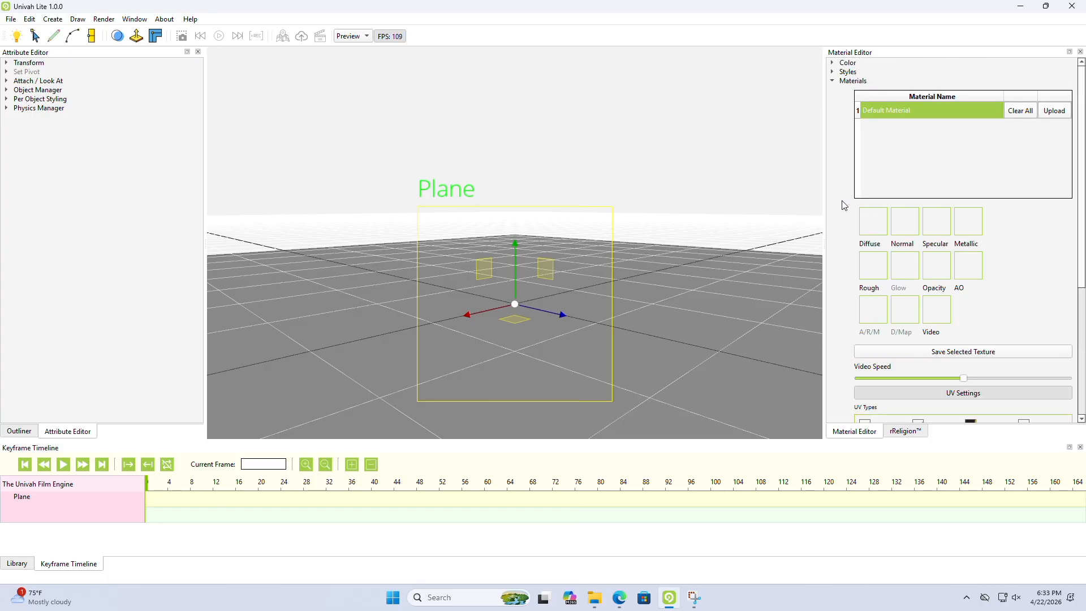
{"action": "left_click", "coordinate": [833, 82]}
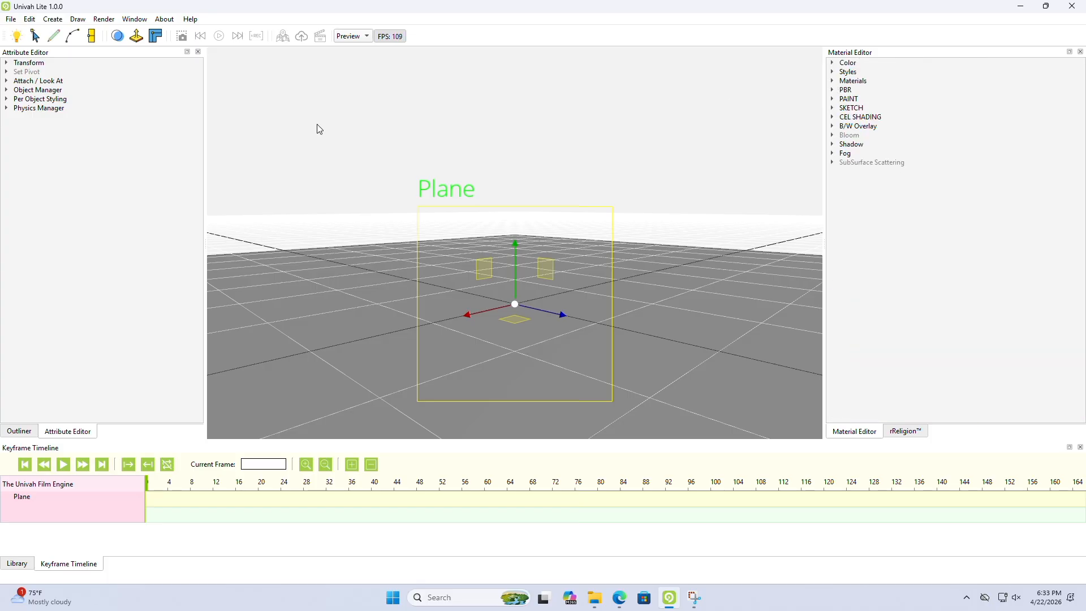
Create a Cube primitive on top of the plane.
{"action": "left_click", "coordinate": [53, 19]}
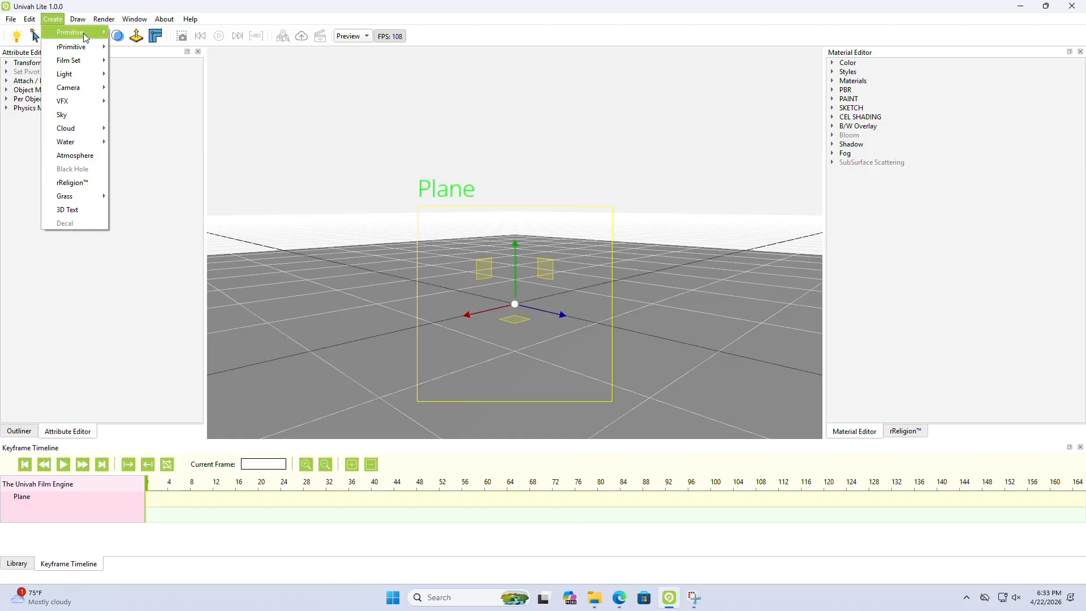
{"action": "mouse_move", "coordinate": [73, 32]}
{"action": "left_click", "coordinate": [136, 32]}
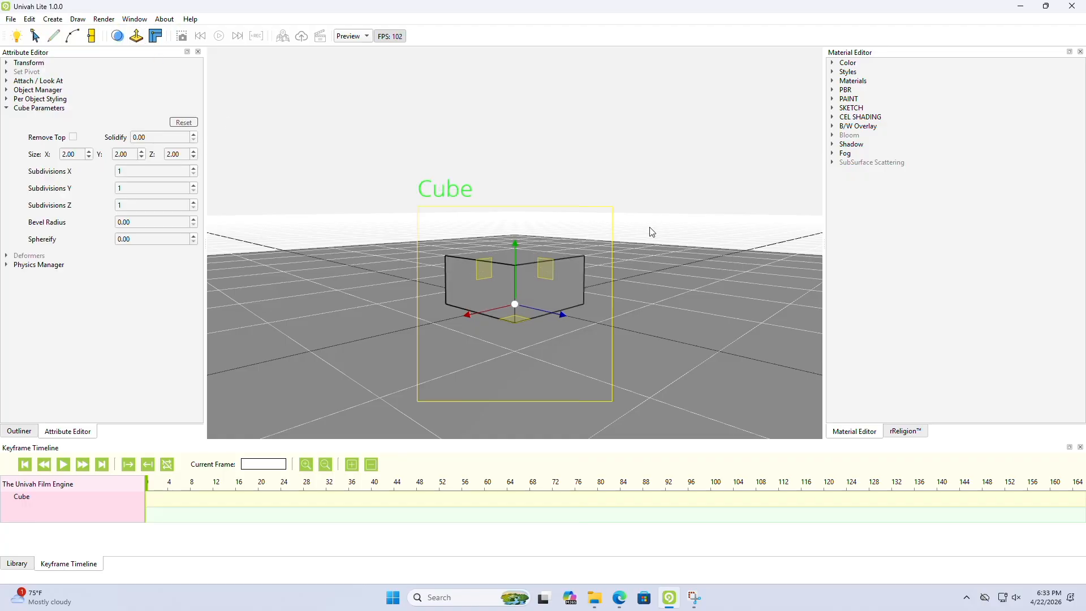
Add a Directional Light to the scene and collapse its light parameters.
{"action": "middle_click_drag", "start_coordinate": [650, 227], "coordinate": [647, 273]}
{"action": "scroll", "coordinate": [647, 273], "scroll_direction": "down", "scroll_amount": 6}
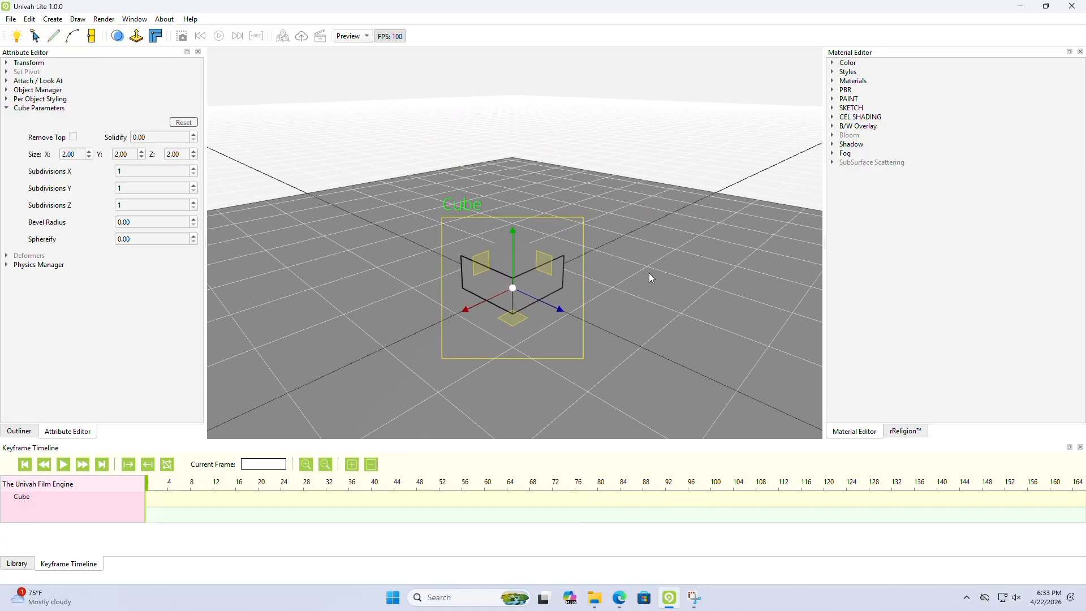
{"action": "left_click", "coordinate": [53, 19]}
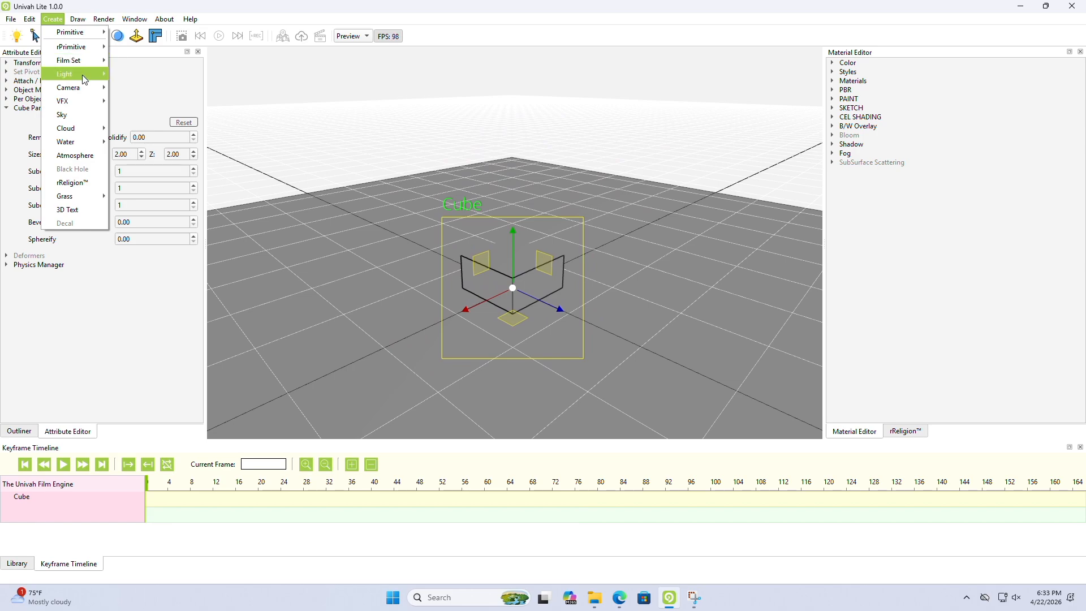
{"action": "mouse_move", "coordinate": [82, 74]}
{"action": "left_click", "coordinate": [140, 80]}
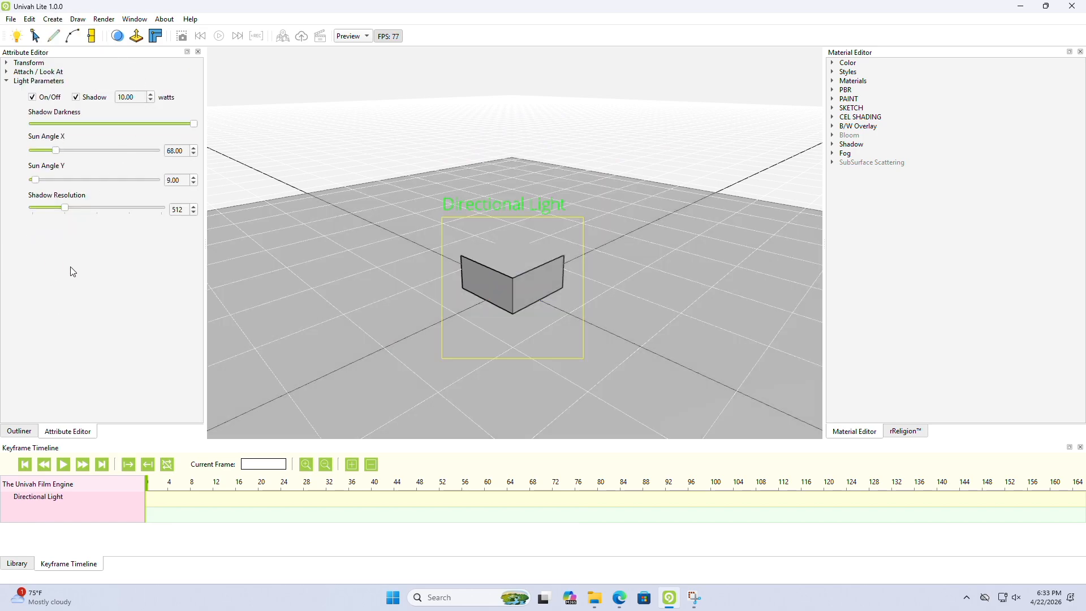
{"action": "left_click", "coordinate": [7, 81]}
Select the cube and reset its rReligion Grid distribution to the default 3 × 3 × 3 layout.
{"action": "left_click", "coordinate": [20, 433]}
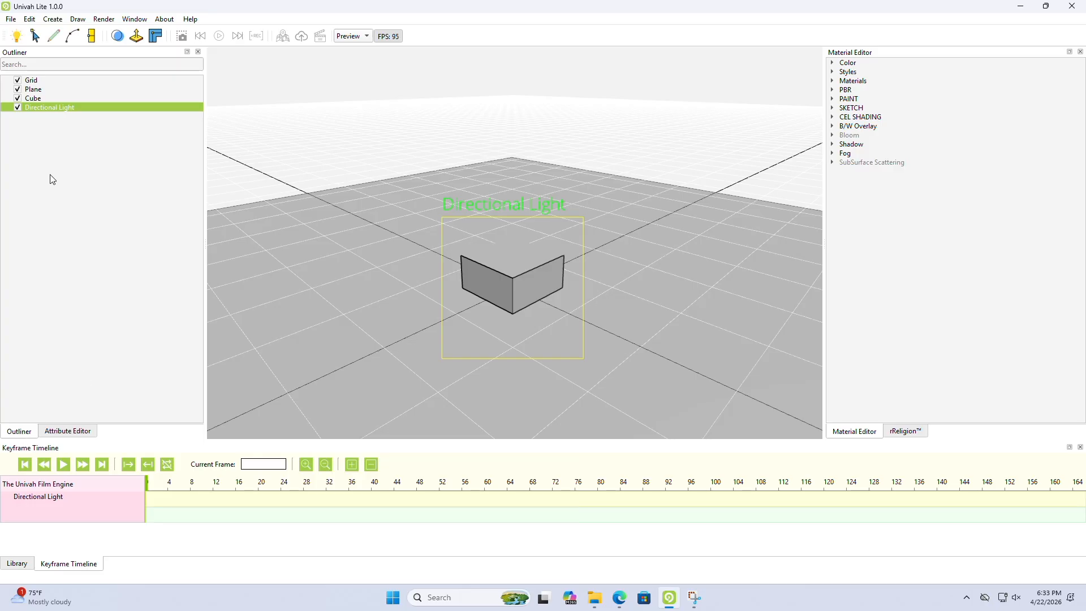
{"action": "left_click", "coordinate": [39, 99]}
{"action": "mouse_move", "coordinate": [590, 314]}
{"action": "middle_mouse_down"}
{"action": "mouse_move", "coordinate": [633, 298]}
{"action": "mouse_move", "coordinate": [585, 304]}
{"action": "middle_mouse_up"}
{"action": "scroll", "coordinate": [633, 298], "scroll_direction": "down", "scroll_amount": 2}
{"action": "scroll", "coordinate": [629, 301], "scroll_direction": "down", "scroll_amount": 3}
{"action": "scroll", "coordinate": [628, 301], "scroll_direction": "up", "scroll_amount": 3}
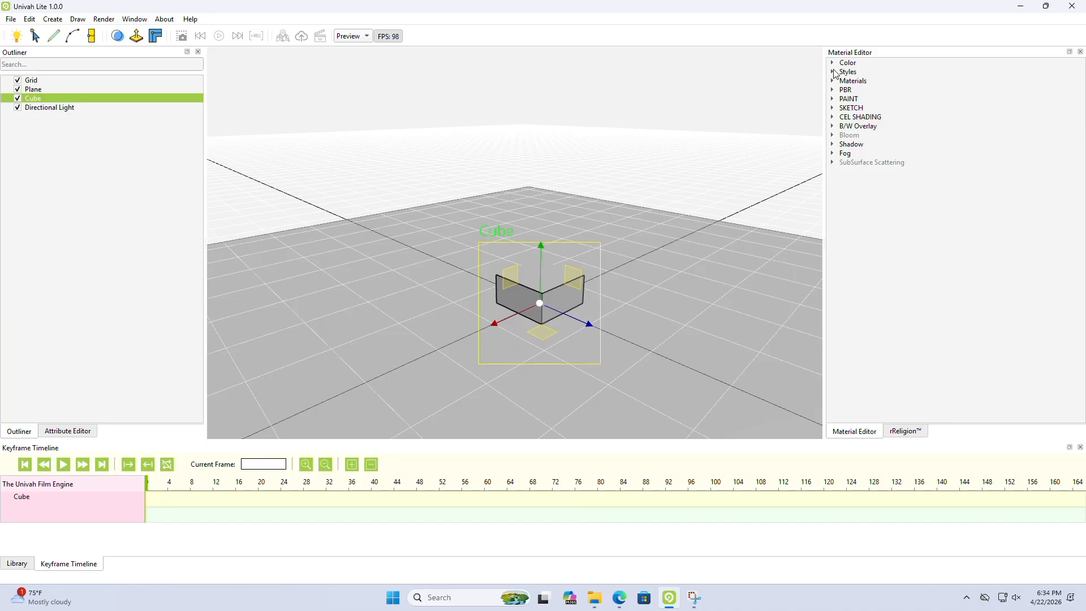
{"action": "left_click", "coordinate": [905, 432]}
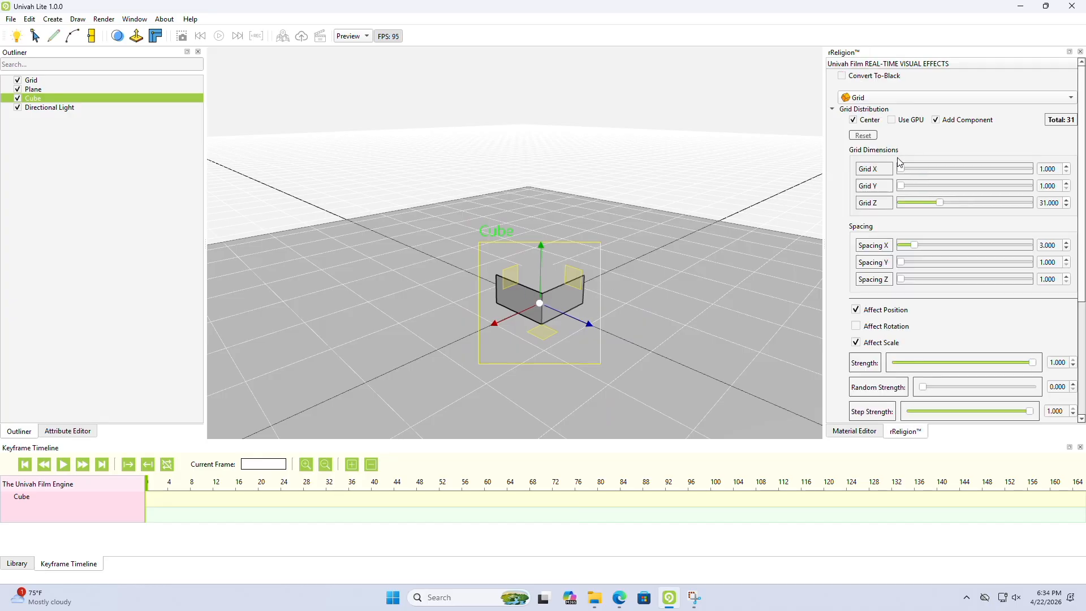
{"action": "left_click", "coordinate": [863, 136]}
{"action": "scroll", "coordinate": [586, 247], "scroll_direction": "down", "scroll_amount": 5}
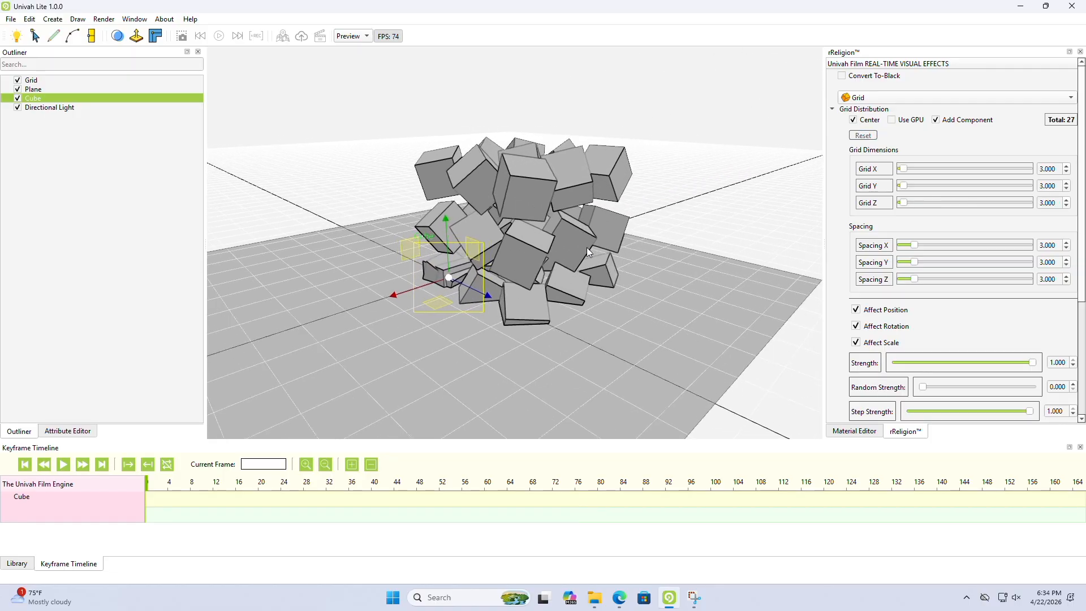
Move the original cube away from the cluster of grid copies to beyond the plane's edge.
{"action": "mouse_move", "coordinate": [586, 247]}
{"action": "middle_mouse_down"}
{"action": "mouse_move", "coordinate": [620, 254]}
{"action": "mouse_move", "coordinate": [602, 255]}
{"action": "middle_mouse_up"}
{"action": "left_click_drag", "start_coordinate": [430, 277], "coordinate": [218, 180]}
{"action": "scroll", "coordinate": [458, 260], "scroll_direction": "down", "scroll_amount": 4}
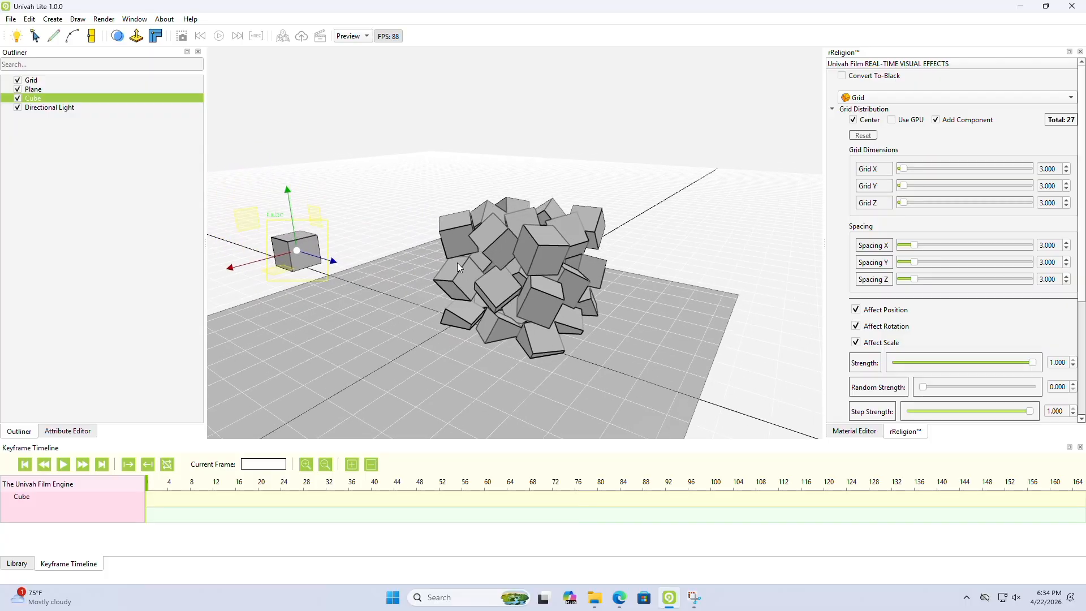
Set Grid X to 12 and Grid Y to 8, and turn off Affect Rotation for the grid copies.
{"action": "left_click_drag", "start_coordinate": [905, 170], "coordinate": [911, 191]}
{"action": "scroll", "coordinate": [582, 269], "scroll_direction": "down", "scroll_amount": 3}
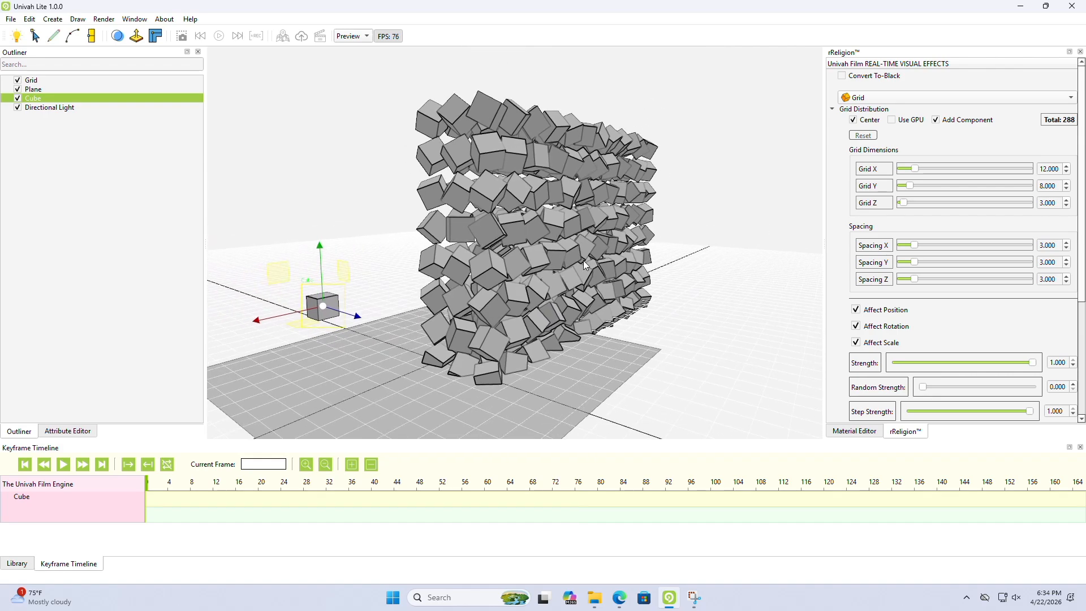
{"action": "left_click", "coordinate": [857, 327]}
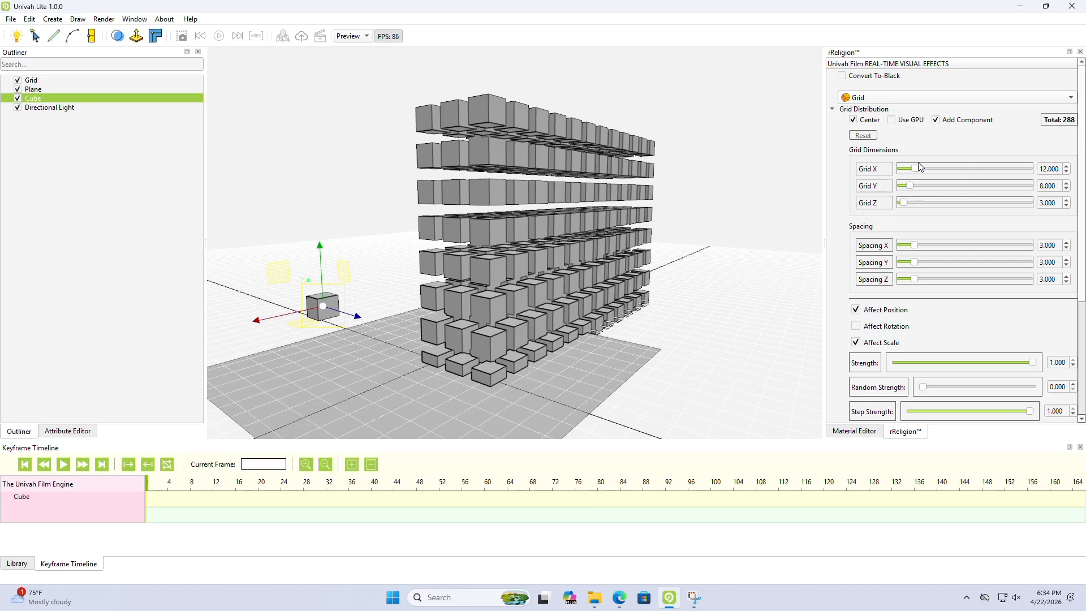
Reduce the grid to a single row with Grid X 1, Grid Y 1 and Grid Z 8.
{"action": "mouse_move", "coordinate": [913, 187]}
{"action": "left_mouse_down"}
{"action": "mouse_move", "coordinate": [901, 191]}
{"action": "mouse_move", "coordinate": [934, 189]}
{"action": "mouse_move", "coordinate": [901, 191]}
{"action": "left_mouse_up"}
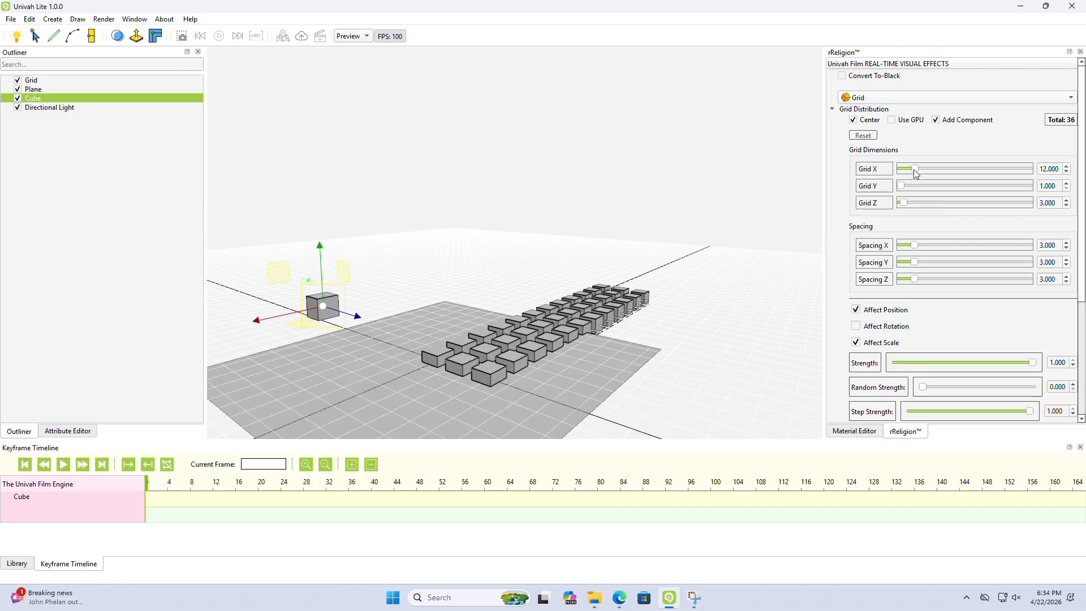
{"action": "left_click_drag", "start_coordinate": [916, 169], "coordinate": [875, 173]}
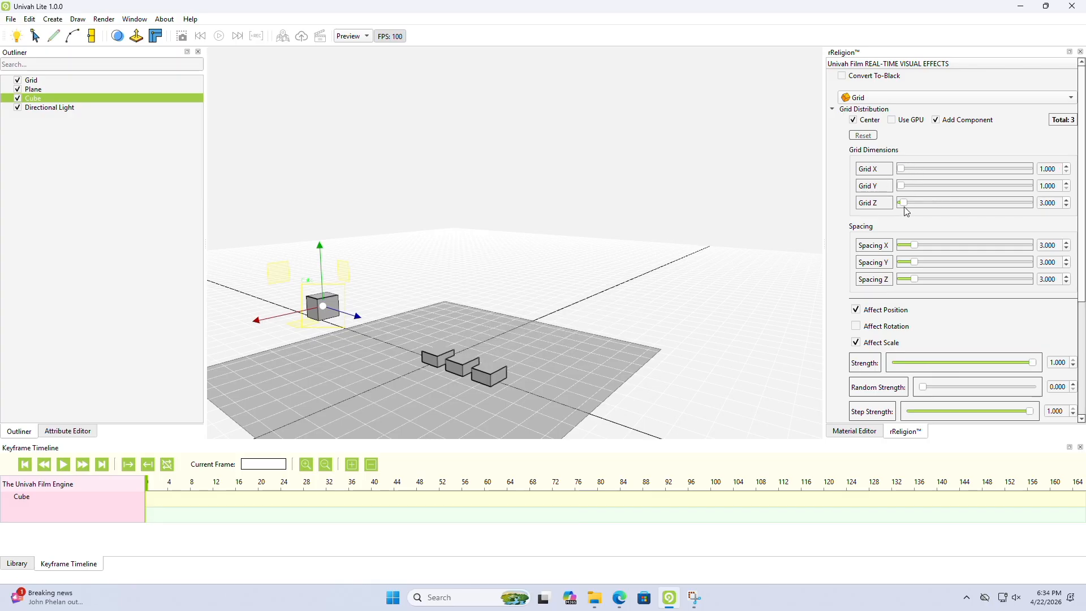
{"action": "left_click_drag", "start_coordinate": [907, 206], "coordinate": [913, 206]}
{"action": "right_click_drag", "start_coordinate": [615, 241], "coordinate": [616, 284]}
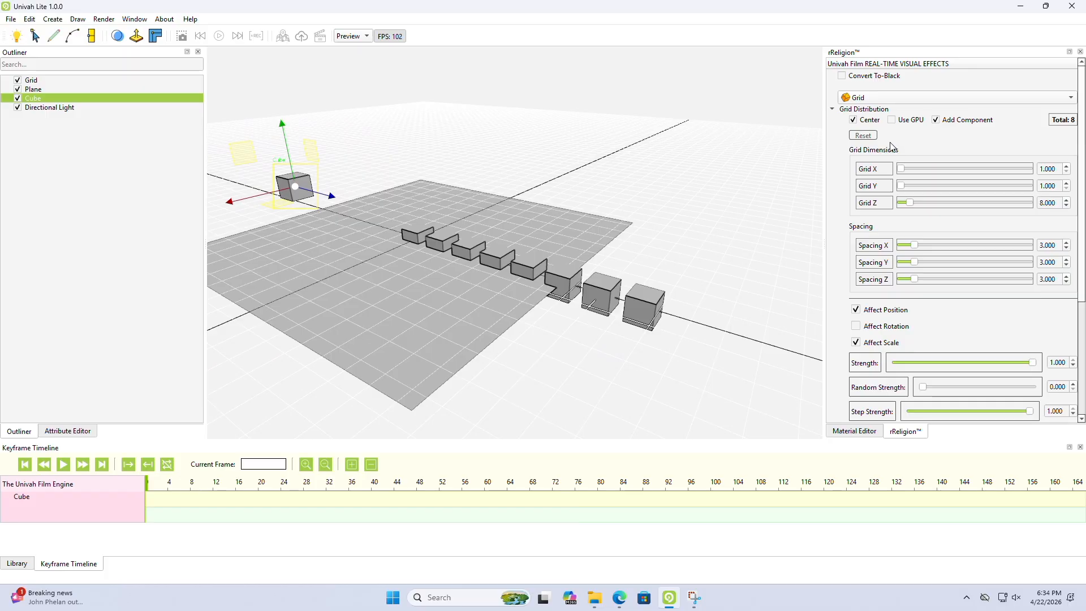
Toggle the grid's Center option to compare placements, leaving the row of cubes centred on the plane.
{"action": "left_click", "coordinate": [853, 121]}
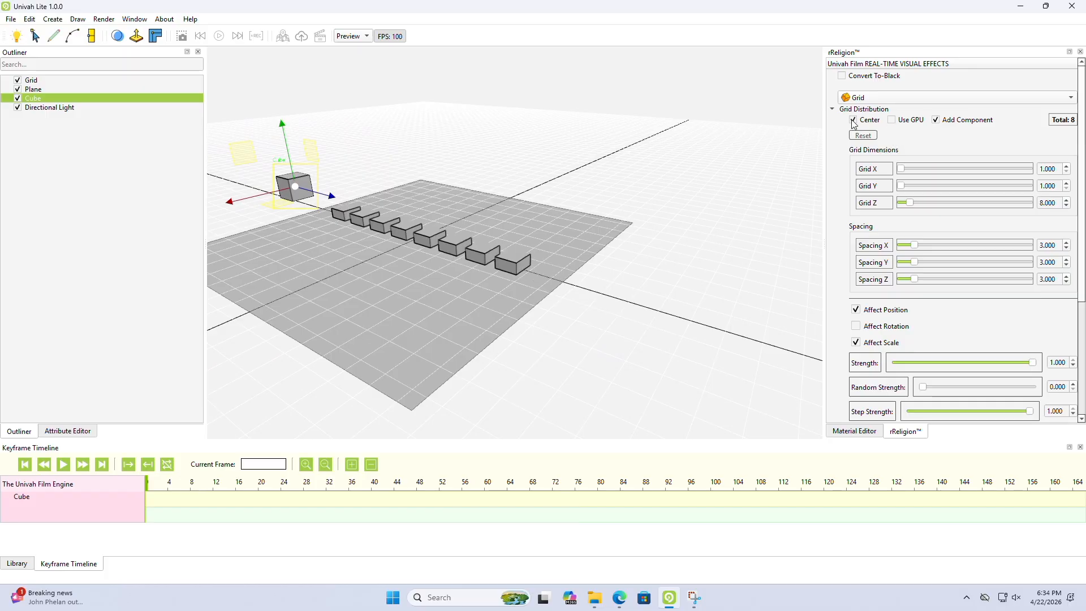
{"action": "right_click_drag", "start_coordinate": [557, 240], "coordinate": [585, 237]}
{"action": "key", "text": "w"}
{"action": "left_click", "coordinate": [853, 120]}
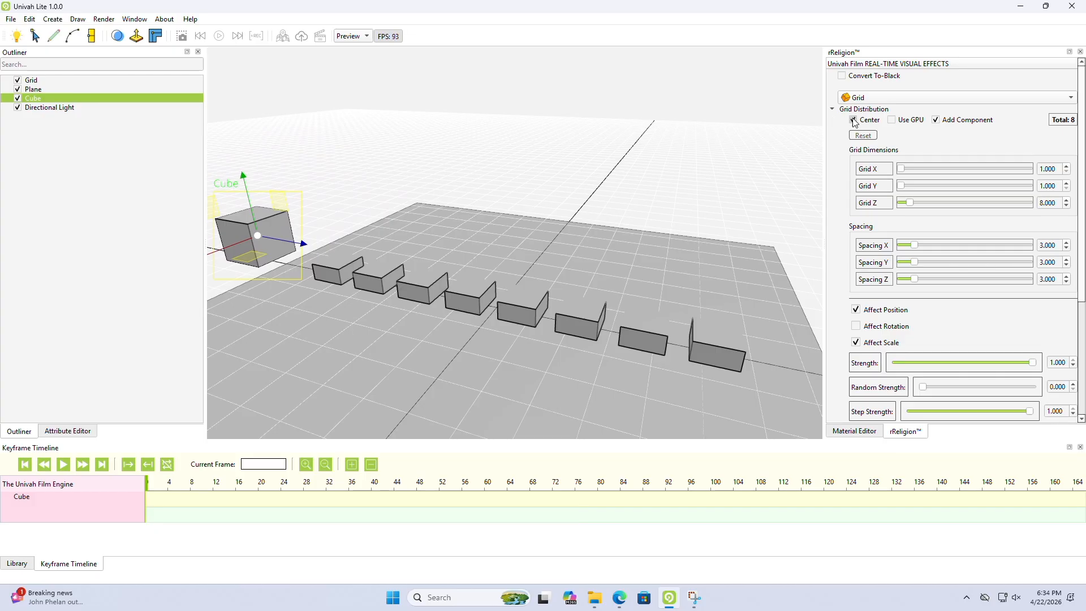
Move the original cube farther away from the row of grid copies, well beyond the plane's edge.
{"action": "right_click_drag", "start_coordinate": [559, 281], "coordinate": [487, 291]}
{"action": "left_click", "coordinate": [853, 120]}
{"action": "scroll", "coordinate": [485, 290], "scroll_direction": "up", "scroll_amount": 4}
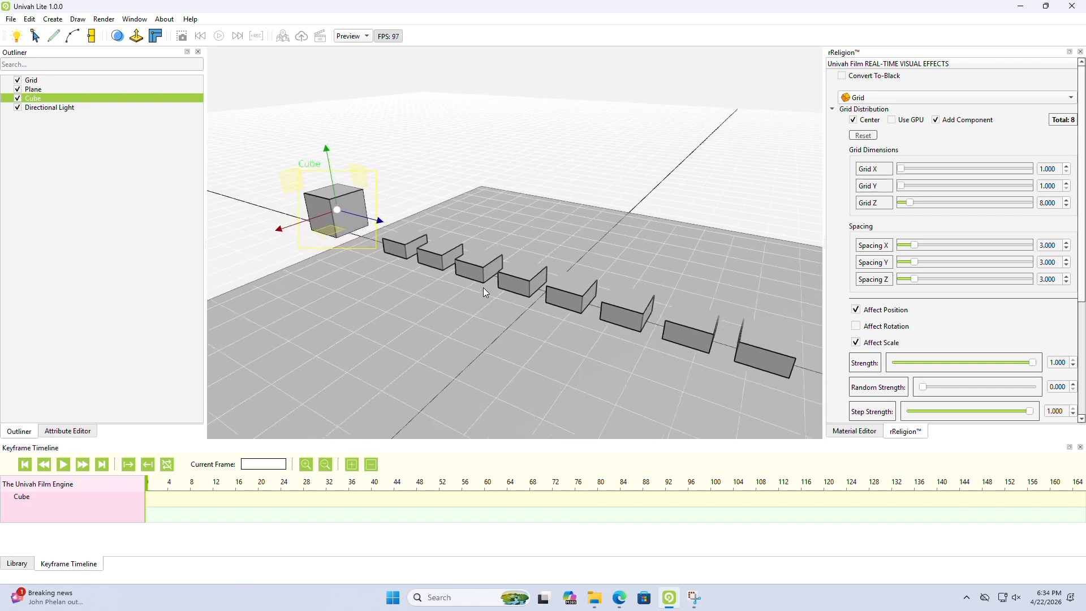
{"action": "left_click_drag", "start_coordinate": [353, 217], "coordinate": [199, 185]}
{"action": "right_click_drag", "start_coordinate": [475, 314], "coordinate": [446, 320]}
{"action": "scroll", "coordinate": [534, 335], "scroll_direction": "up", "scroll_amount": 4}
{"action": "scroll", "coordinate": [446, 319], "scroll_direction": "down", "scroll_amount": 5}
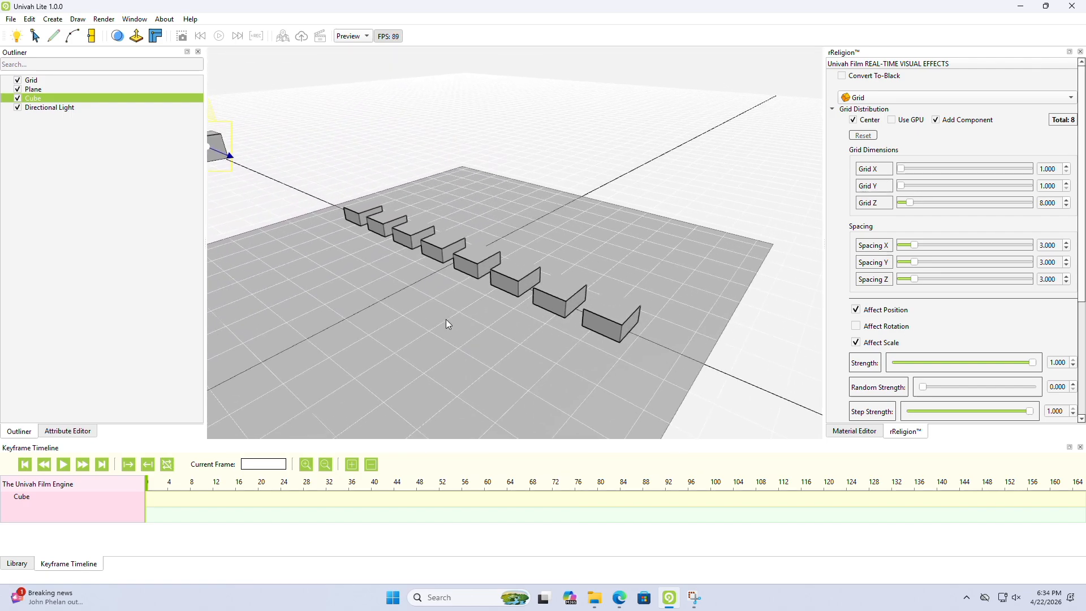
Toggle the original cube's visibility off and on, leaving it shown.
{"action": "left_click", "coordinate": [17, 98]}
{"action": "left_click", "coordinate": [17, 98]}
{"action": "left_click", "coordinate": [17, 98]}
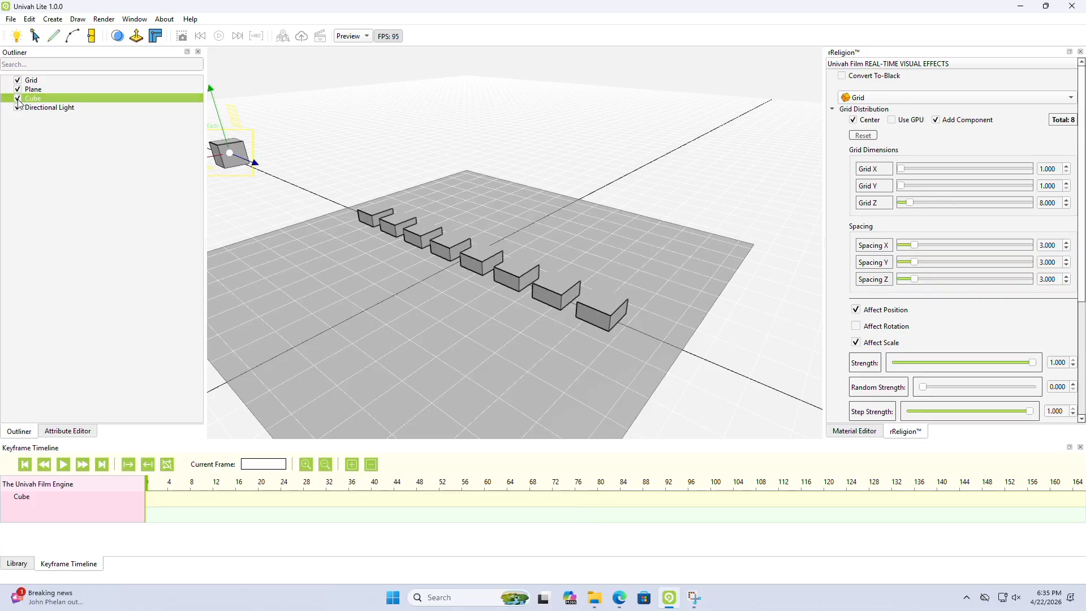
{"action": "left_click", "coordinate": [17, 99]}
Open the cube's parameters and make it taller by setting Size Y to 7.60.
{"action": "left_click", "coordinate": [68, 431]}
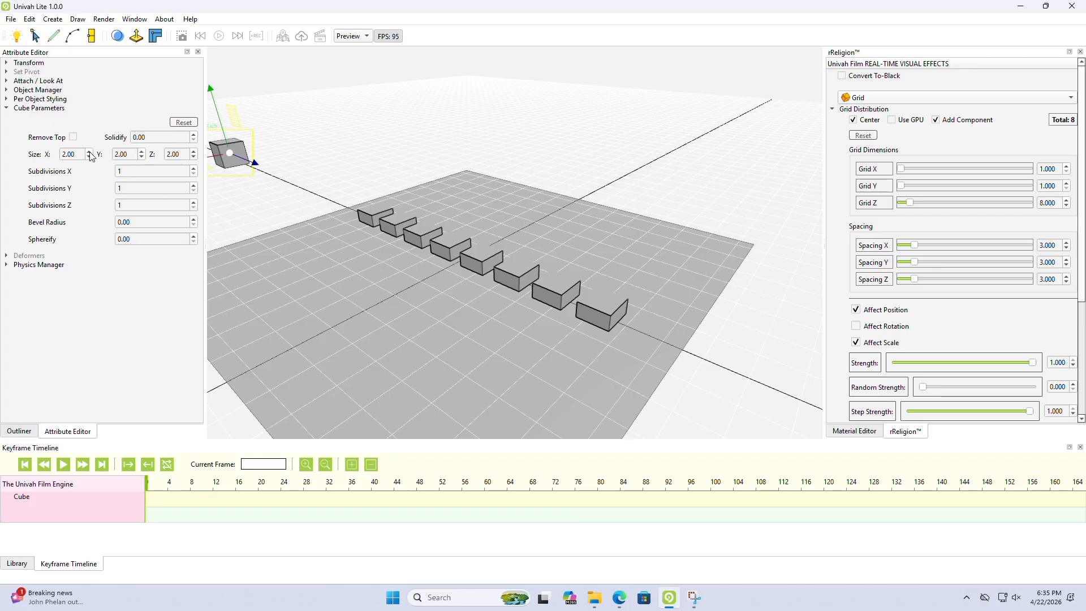
{"action": "left_click", "coordinate": [142, 151]}
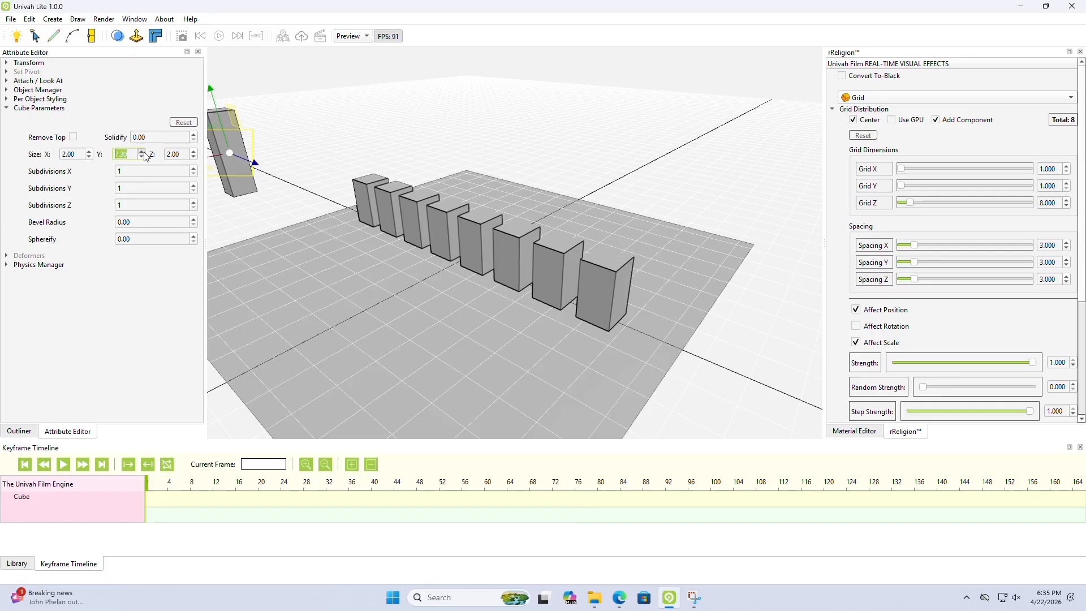
{"action": "middle_click_drag", "start_coordinate": [484, 275], "coordinate": [518, 233]}
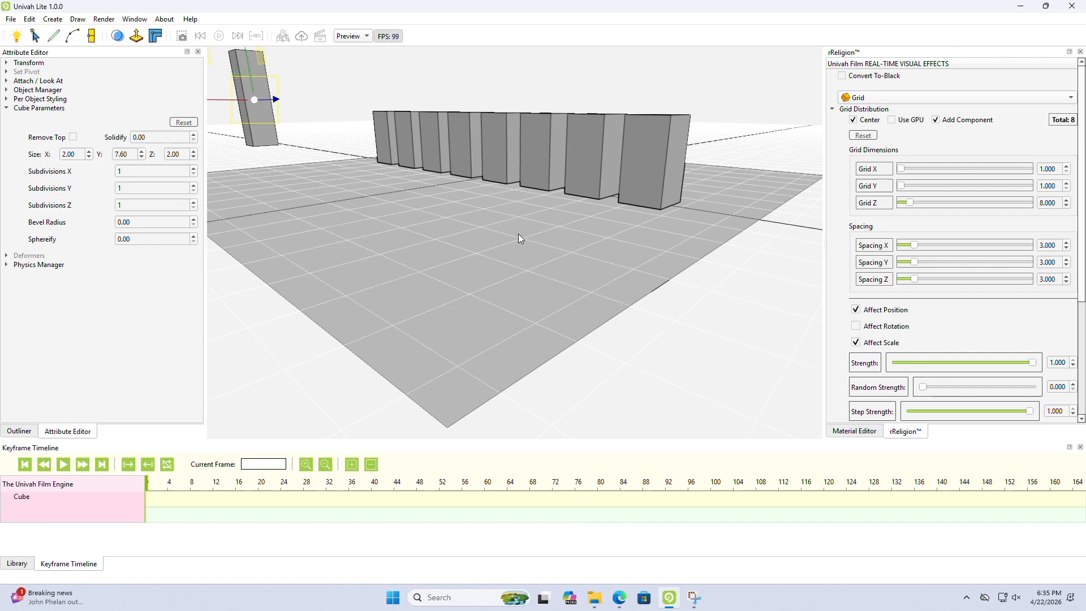
Raise the row of copies onto the plane by setting the Transform effector's Position Y to 4.118.
{"action": "left_click", "coordinate": [913, 96]}
{"action": "left_click", "coordinate": [982, 165]}
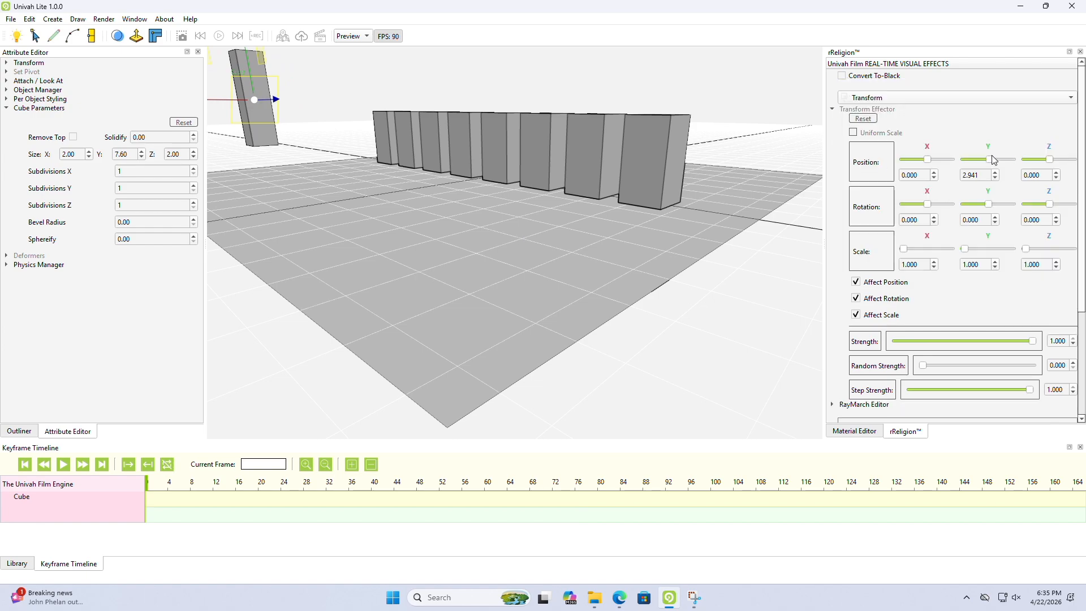
{"action": "left_click_drag", "start_coordinate": [995, 160], "coordinate": [990, 158]}
{"action": "middle_click_drag", "start_coordinate": [454, 240], "coordinate": [456, 233]}
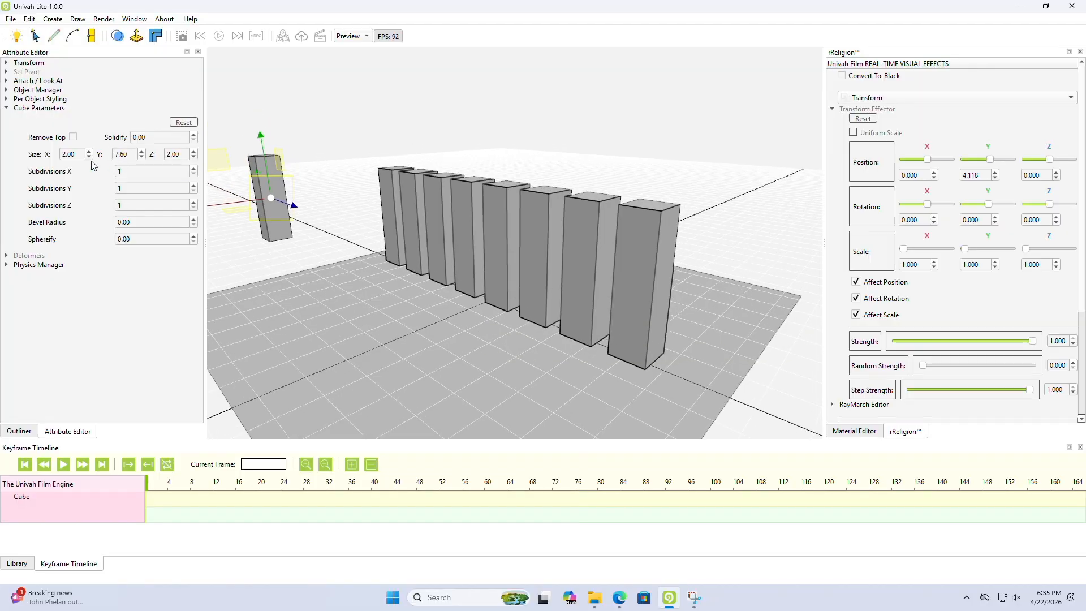
Increase the cube's height slightly to a Size Y of 8.30.
{"action": "left_click", "coordinate": [142, 152]}
{"action": "left_click", "coordinate": [142, 151]}
{"action": "left_click", "coordinate": [142, 151]}
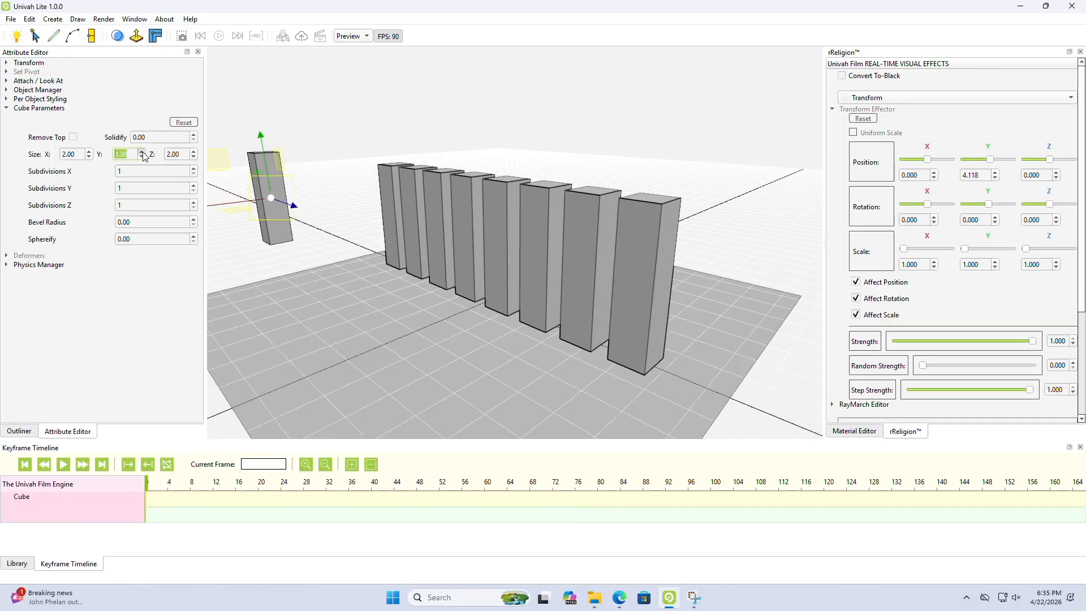
{"action": "left_click", "coordinate": [142, 152]}
{"action": "left_click", "coordinate": [141, 157]}
{"action": "left_click", "coordinate": [142, 157]}
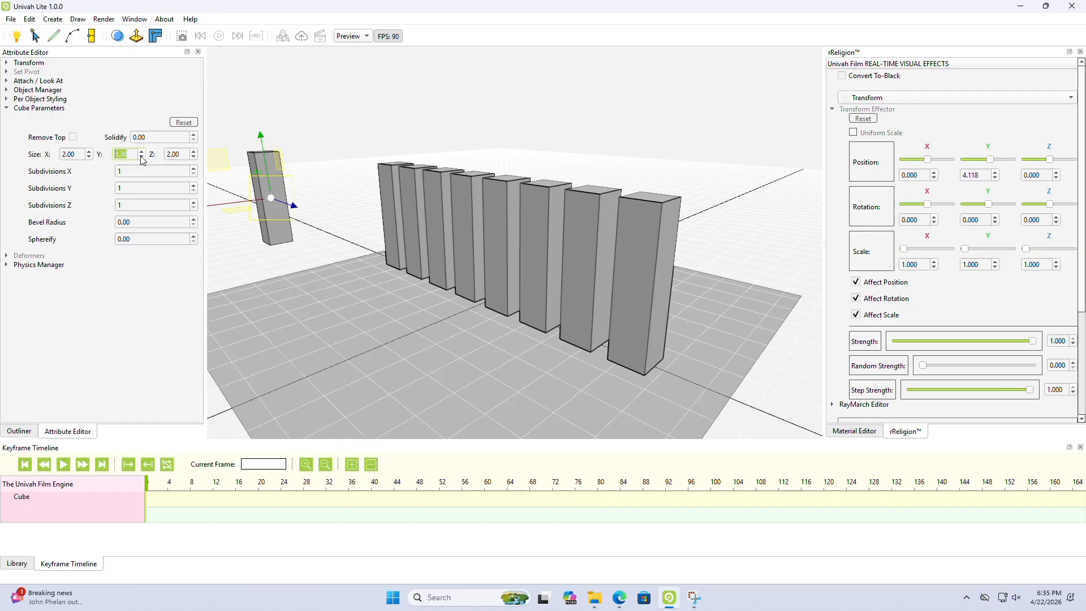
{"action": "middle_click_drag", "start_coordinate": [312, 250], "coordinate": [339, 287]}
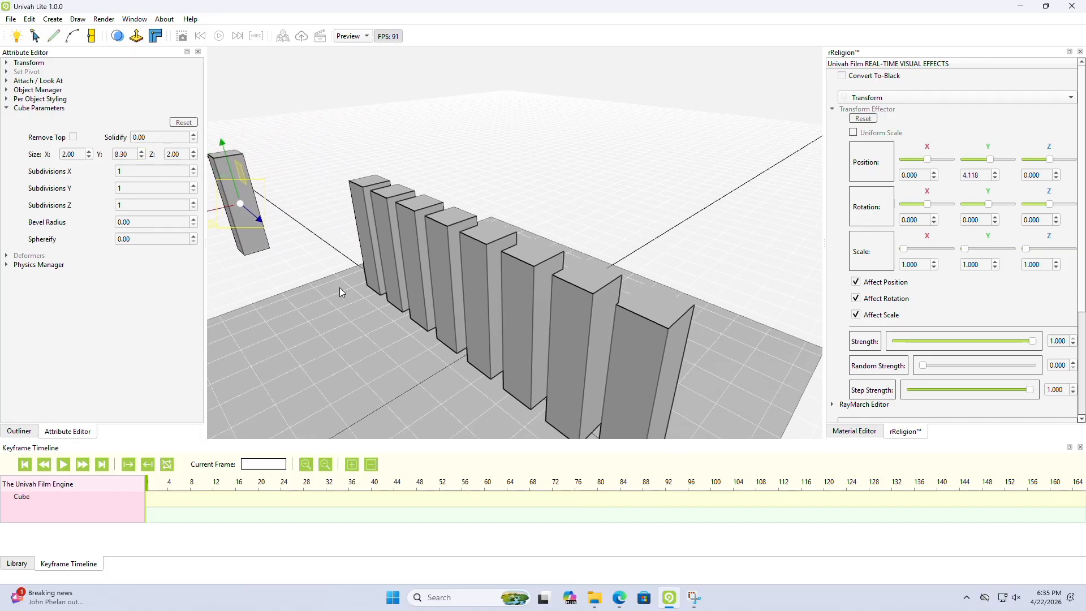
Narrow the cube into a slim post with Size X 0.60 and Size Z 0.90.
{"action": "left_click", "coordinate": [89, 157]}
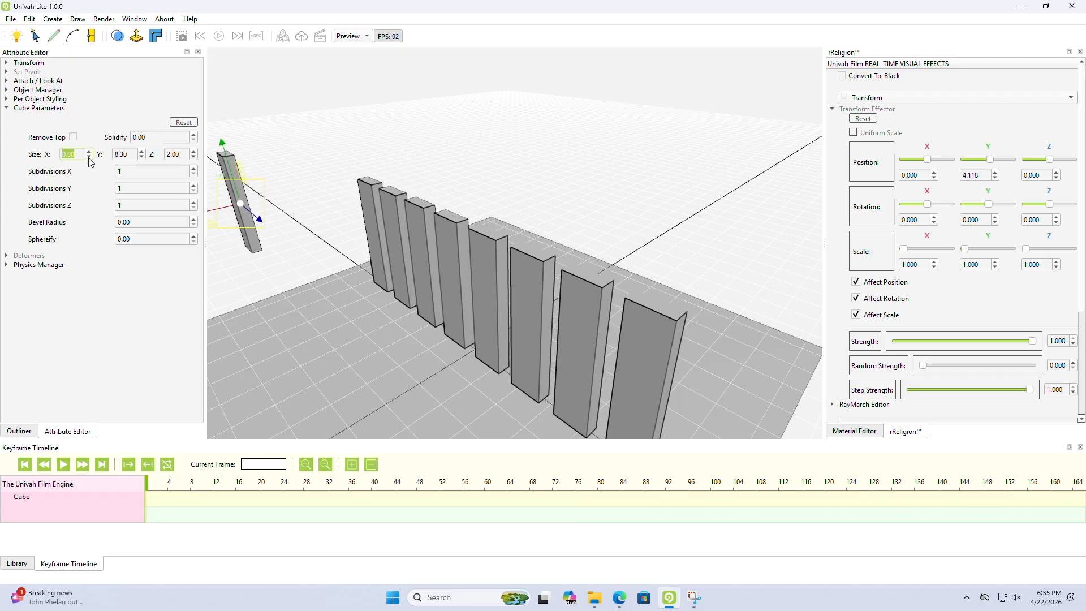
{"action": "left_click", "coordinate": [89, 158]}
{"action": "left_click", "coordinate": [89, 158]}
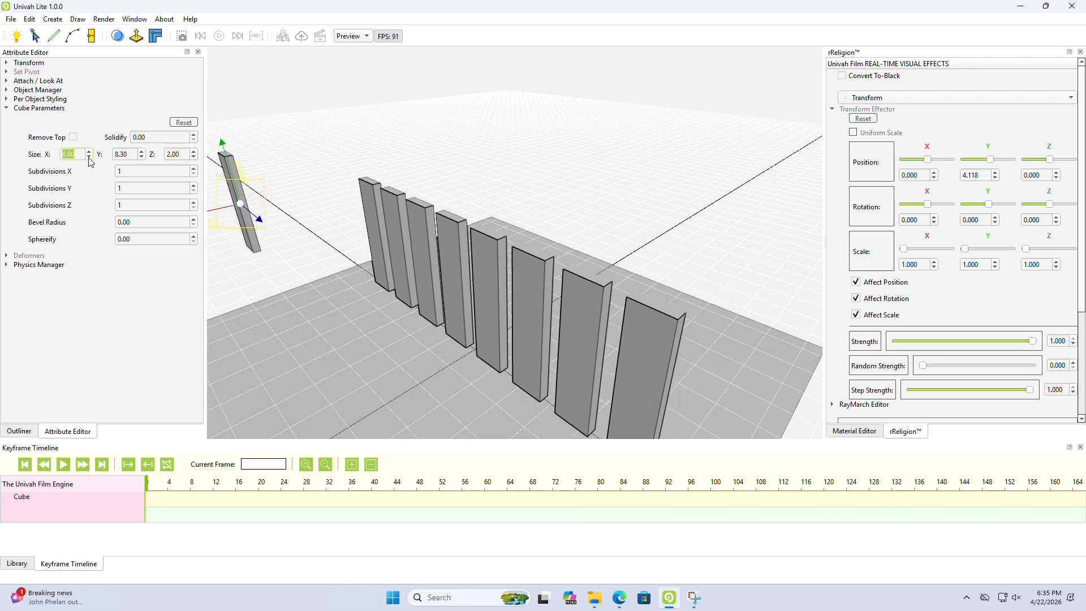
{"action": "left_click", "coordinate": [195, 158]}
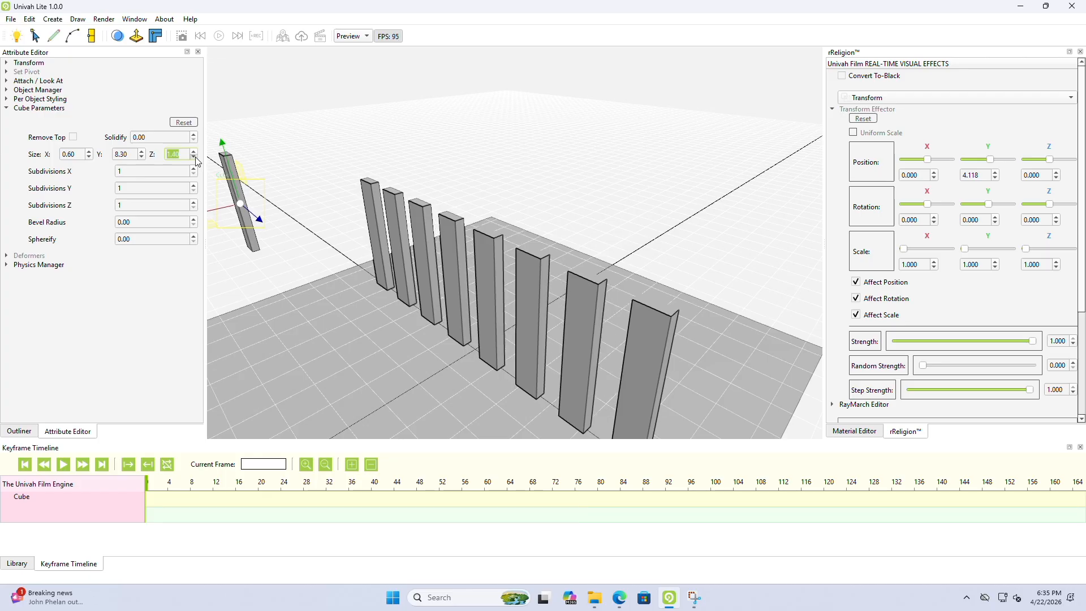
{"action": "left_click", "coordinate": [194, 157]}
{"action": "left_click", "coordinate": [195, 158]}
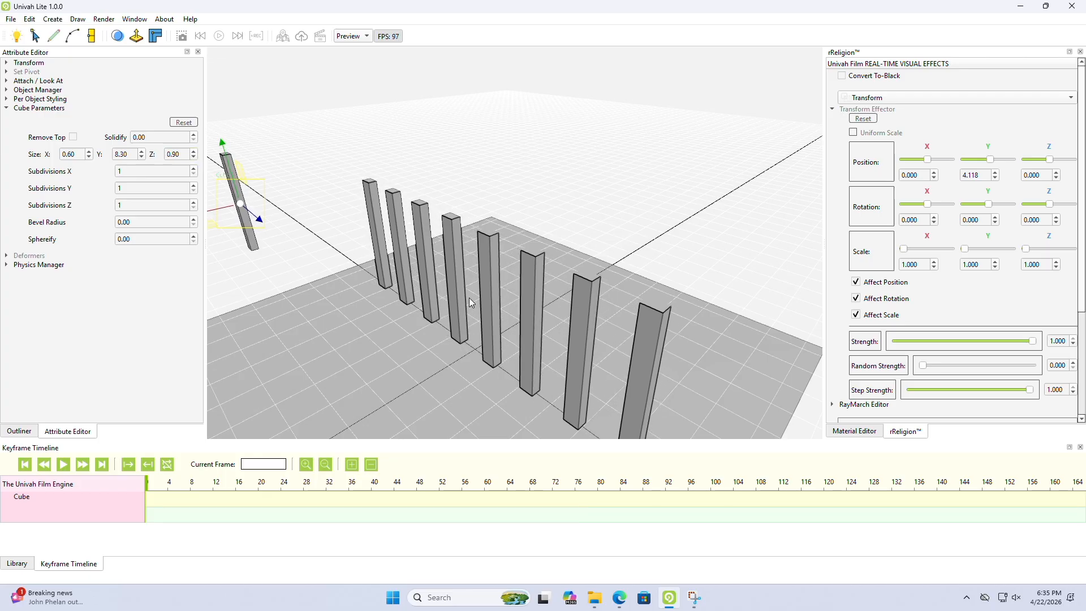
{"action": "scroll", "coordinate": [487, 282], "scroll_direction": "up", "scroll_amount": 5}
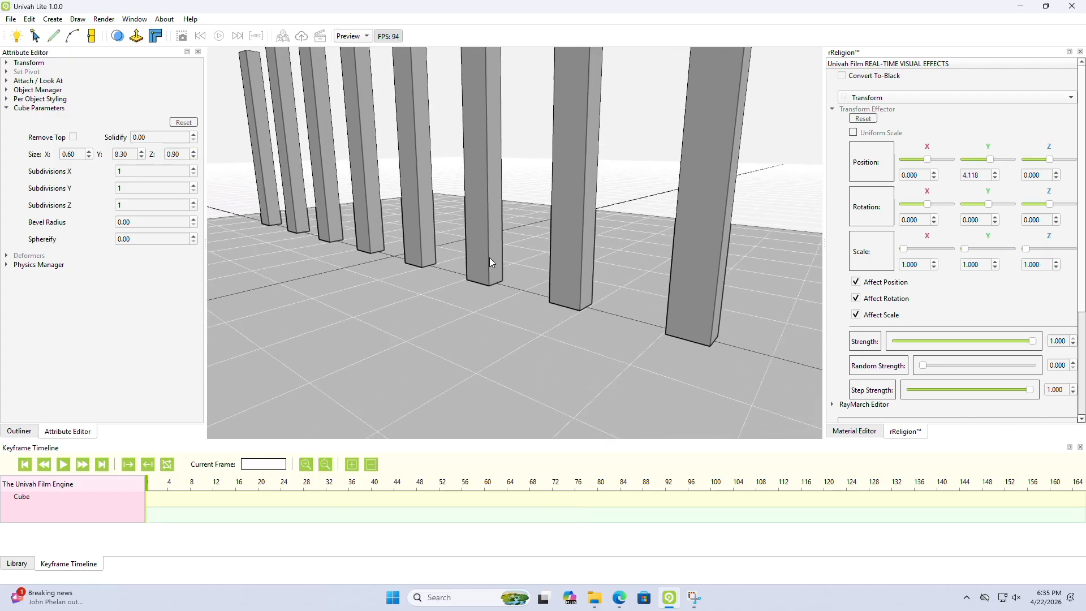
{"action": "middle_click_drag", "start_coordinate": [490, 257], "coordinate": [442, 242]}
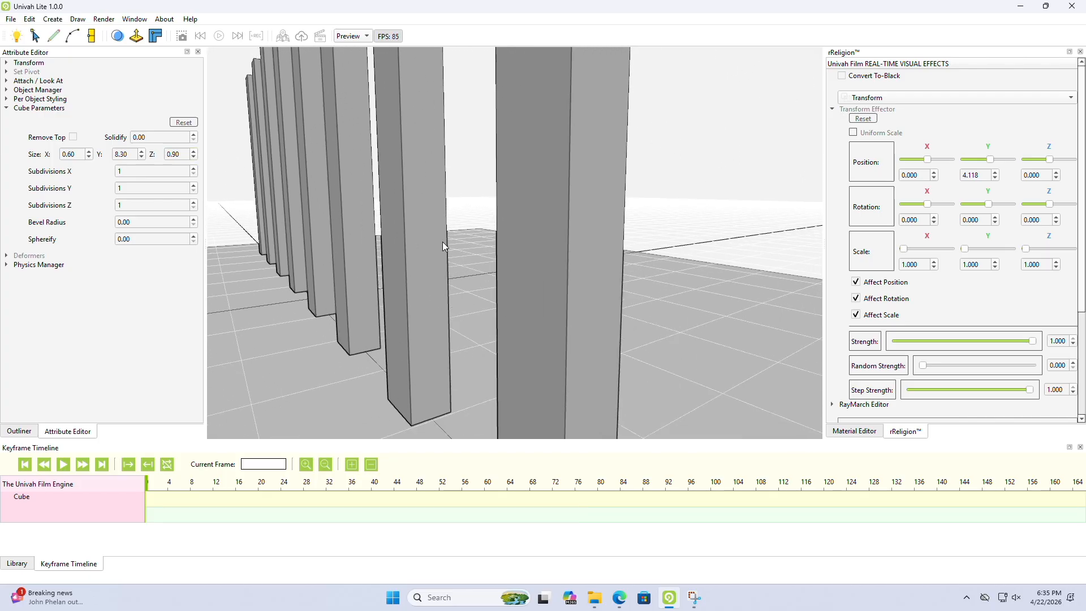
{"action": "scroll", "coordinate": [441, 257], "scroll_direction": "down", "scroll_amount": 6}
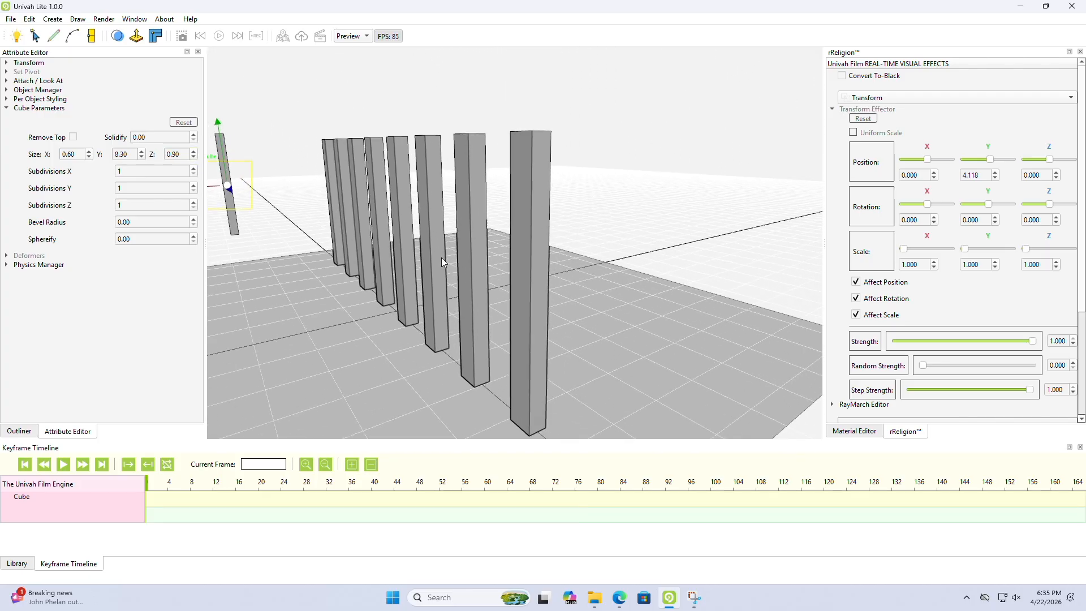
Thin the posts into flat boards by setting the cube's Size X to 0.20.
{"action": "left_click", "coordinate": [89, 158]}
{"action": "left_click", "coordinate": [89, 157]}
{"action": "left_click", "coordinate": [89, 158]}
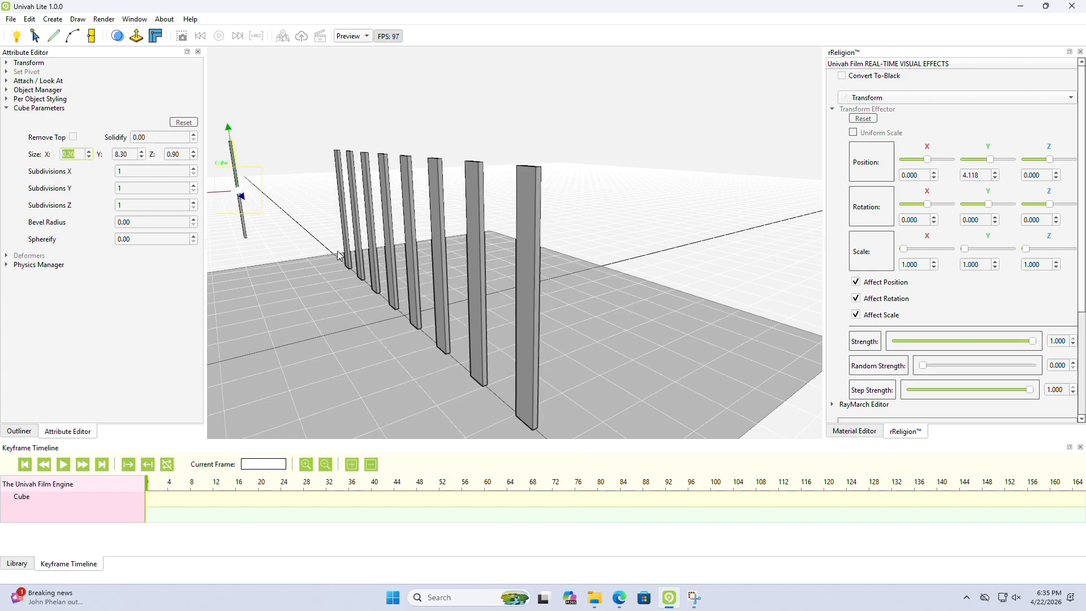
{"action": "mouse_move", "coordinate": [491, 269]}
{"action": "middle_mouse_down"}
{"action": "mouse_move", "coordinate": [358, 277]}
{"action": "mouse_move", "coordinate": [567, 284]}
{"action": "mouse_move", "coordinate": [575, 290]}
{"action": "mouse_move", "coordinate": [545, 288]}
{"action": "mouse_move", "coordinate": [606, 299]}
{"action": "mouse_move", "coordinate": [517, 283]}
{"action": "mouse_move", "coordinate": [468, 303]}
{"action": "mouse_move", "coordinate": [489, 283]}
{"action": "middle_mouse_up"}
{"action": "scroll", "coordinate": [606, 297], "scroll_direction": "up", "scroll_amount": 5}
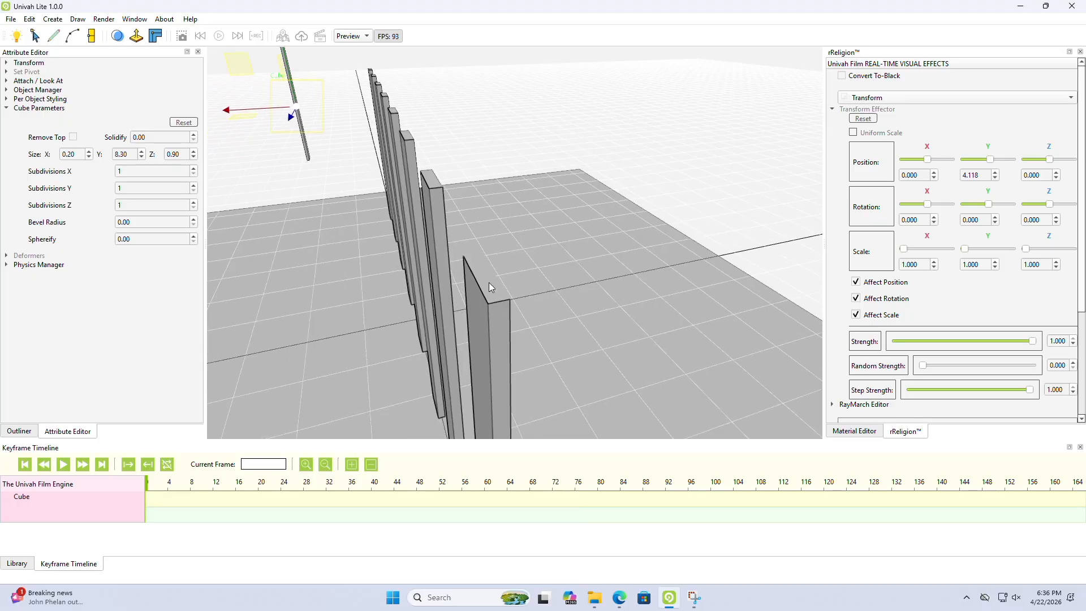
Set the cube's Subdivisions X, Y and Z to 7 each and its Bevel Radius to 0.05.
{"action": "left_click", "coordinate": [194, 177]}
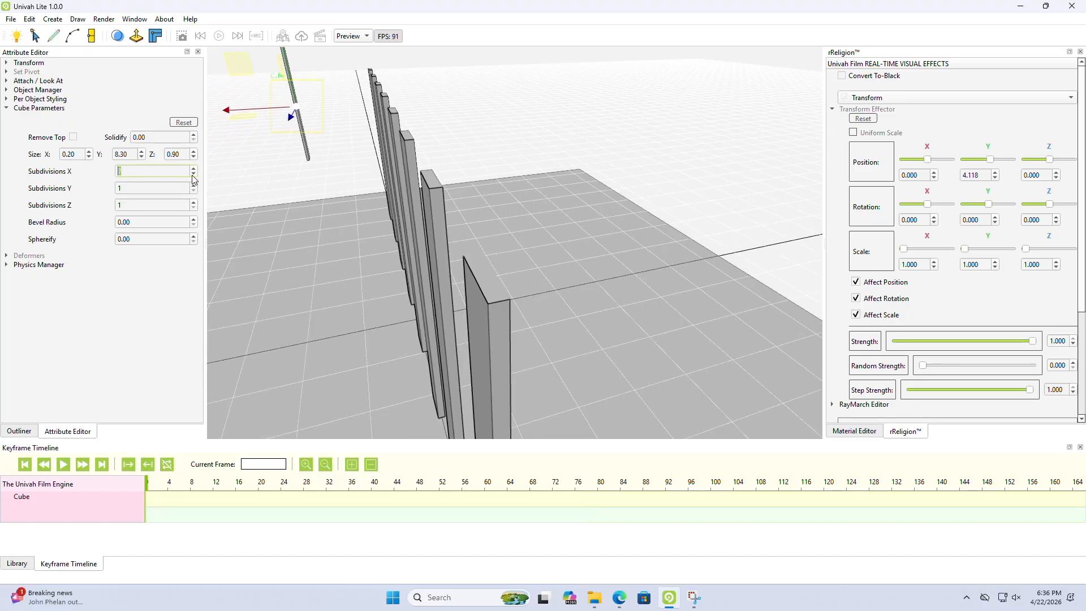
{"action": "left_click", "coordinate": [195, 207]}
{"action": "left_click", "coordinate": [194, 221]}
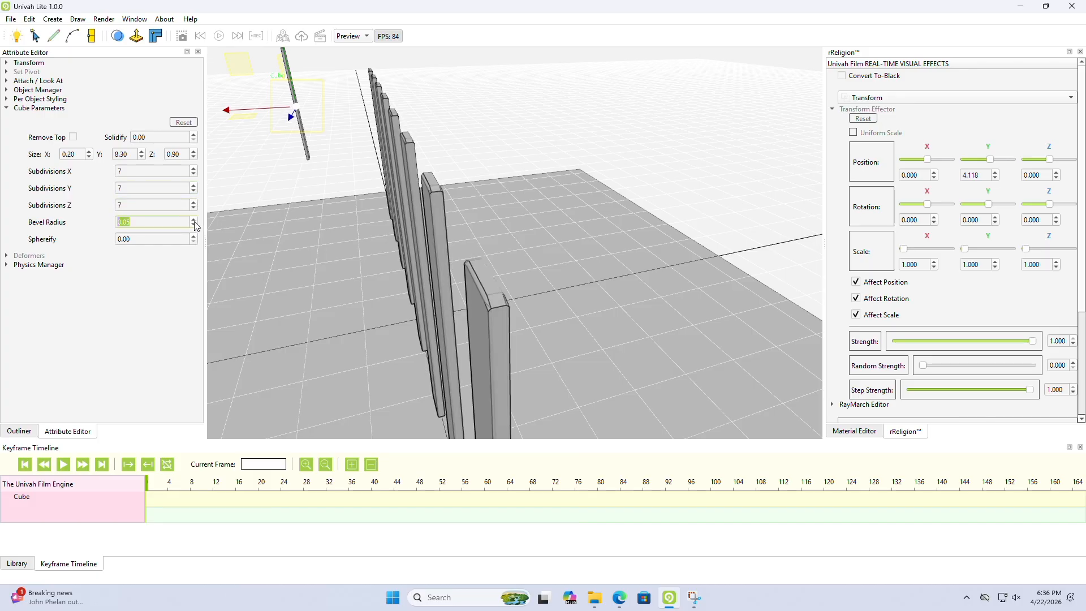
{"action": "middle_click_drag", "start_coordinate": [486, 273], "coordinate": [511, 249]}
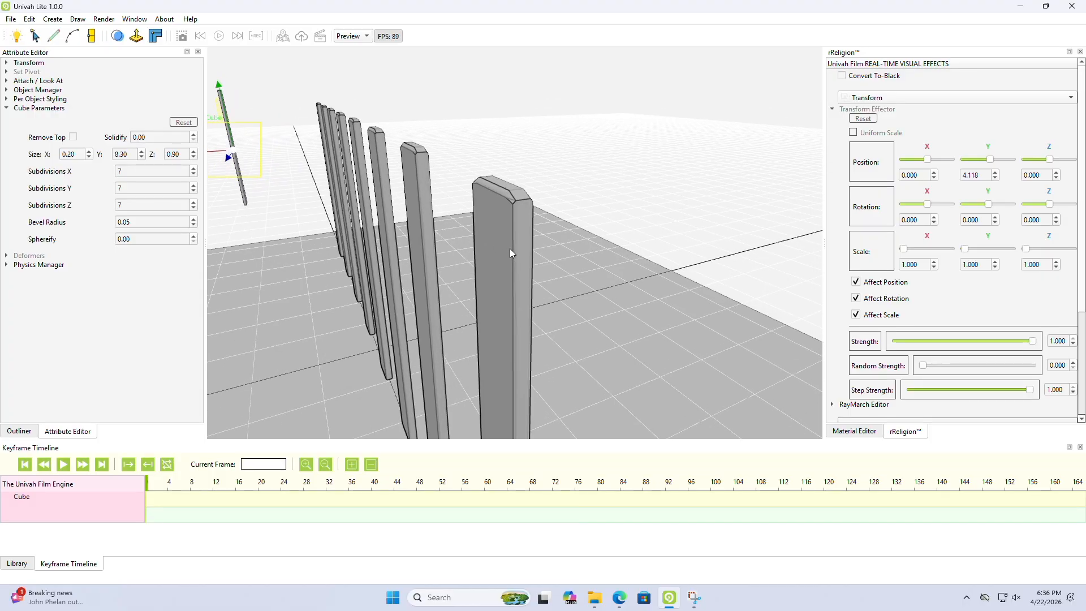
Increase the cube's Bevel Radius to 0.20 to cut the corners of the board tops.
{"action": "left_click", "coordinate": [194, 226]}
{"action": "left_click", "coordinate": [195, 220]}
{"action": "left_click", "coordinate": [195, 220]}
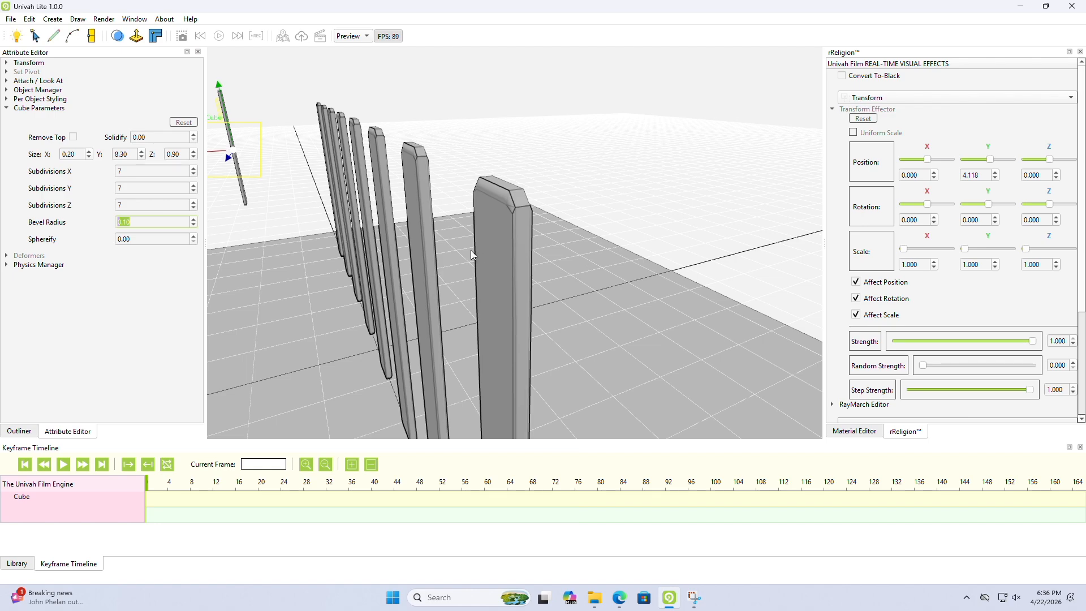
{"action": "middle_click_drag", "start_coordinate": [471, 251], "coordinate": [519, 230]}
{"action": "left_click", "coordinate": [193, 220]}
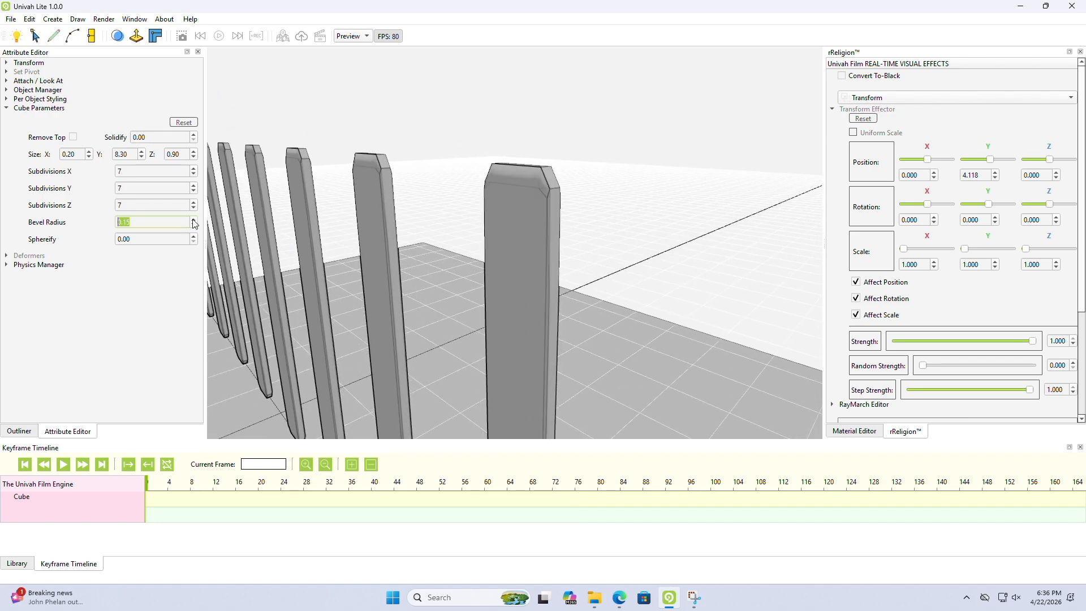
{"action": "left_click", "coordinate": [193, 220]}
{"action": "middle_click_drag", "start_coordinate": [441, 235], "coordinate": [477, 232]}
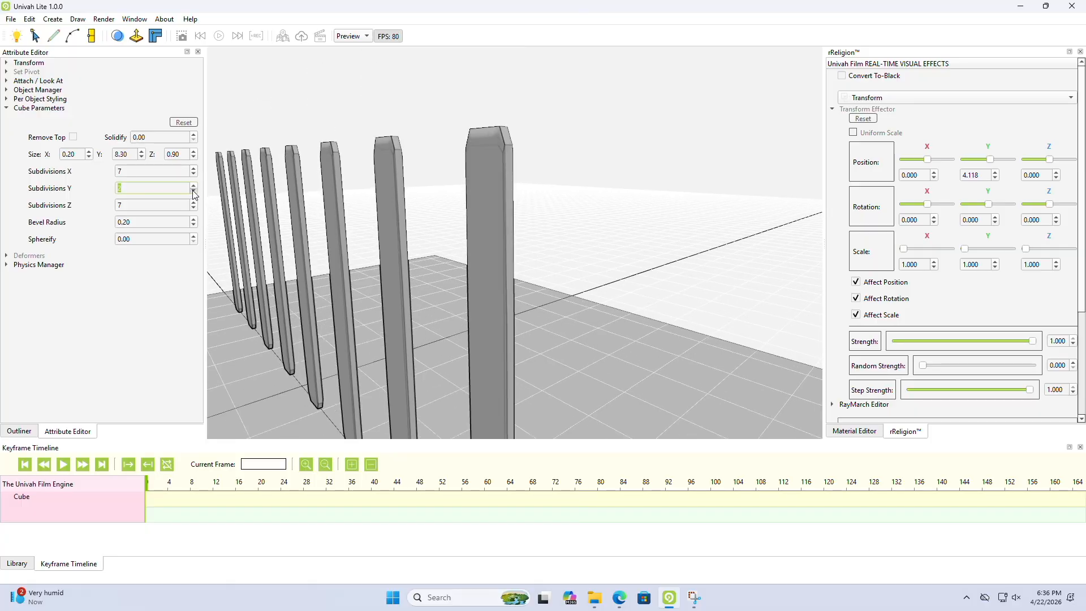
Reduce the cube's Subdivisions Y to 1 and Subdivisions Z to 5.
{"action": "mouse_move", "coordinate": [471, 254]}
{"action": "middle_mouse_down"}
{"action": "mouse_move", "coordinate": [413, 282]}
{"action": "mouse_move", "coordinate": [473, 269]}
{"action": "mouse_move", "coordinate": [461, 270]}
{"action": "middle_mouse_up"}
{"action": "scroll", "coordinate": [460, 270], "scroll_direction": "up", "scroll_amount": 5}
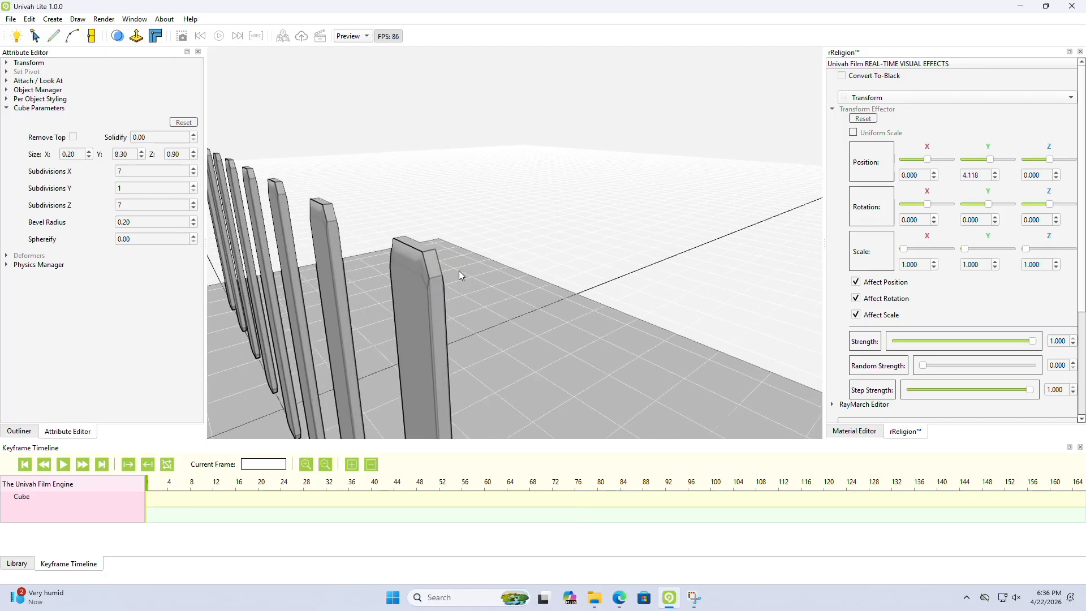
{"action": "left_click", "coordinate": [194, 208]}
{"action": "middle_click_drag", "start_coordinate": [385, 259], "coordinate": [396, 238]}
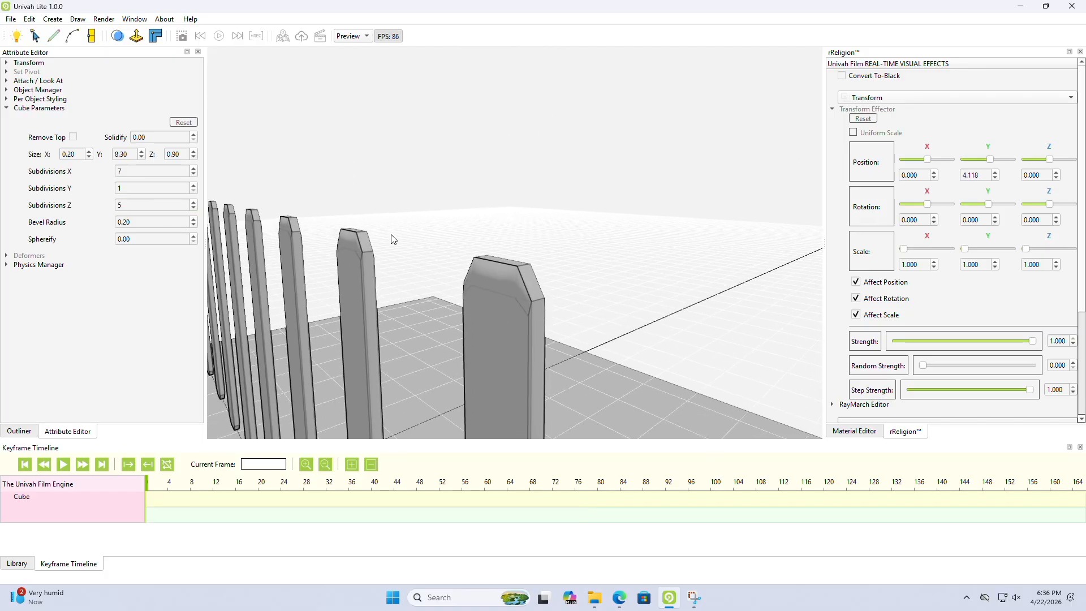
Try lower Subdivisions Z values on the cube to compare pointed and flat picket tops up close.
{"action": "left_click", "coordinate": [194, 208]}
{"action": "left_click", "coordinate": [194, 208]}
{"action": "left_click", "coordinate": [194, 208]}
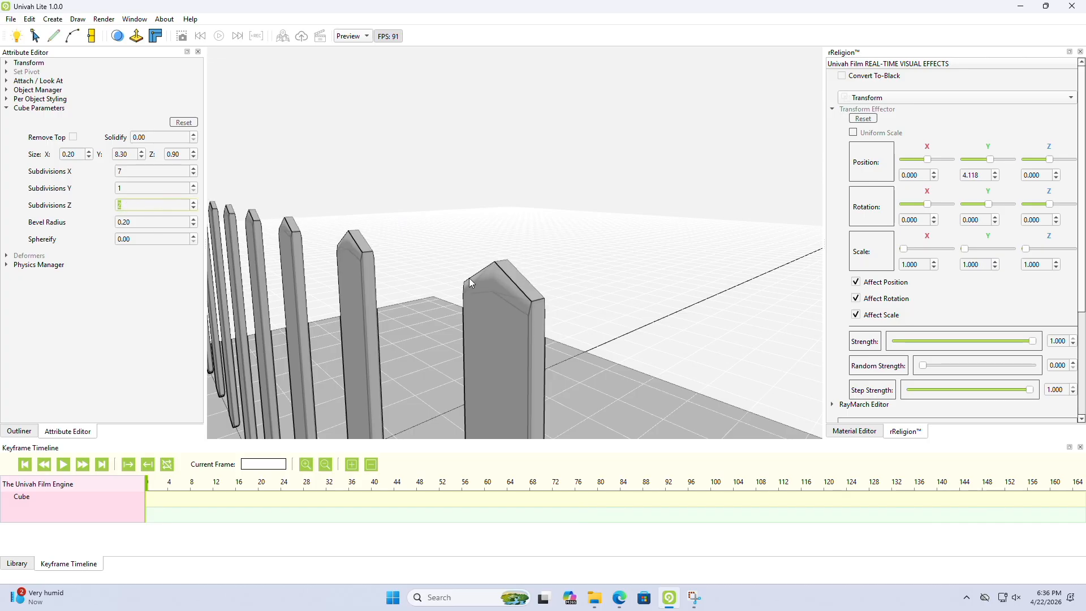
{"action": "left_click", "coordinate": [194, 202]}
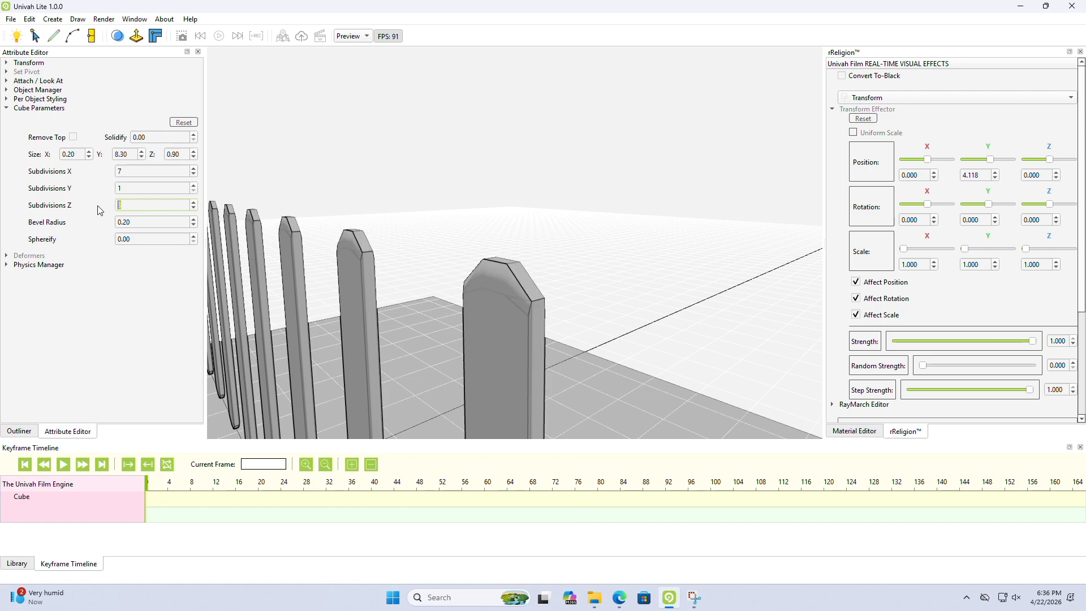
{"action": "middle_click_drag", "start_coordinate": [504, 277], "coordinate": [648, 292]}
{"action": "scroll", "coordinate": [648, 292], "scroll_direction": "up", "scroll_amount": 3}
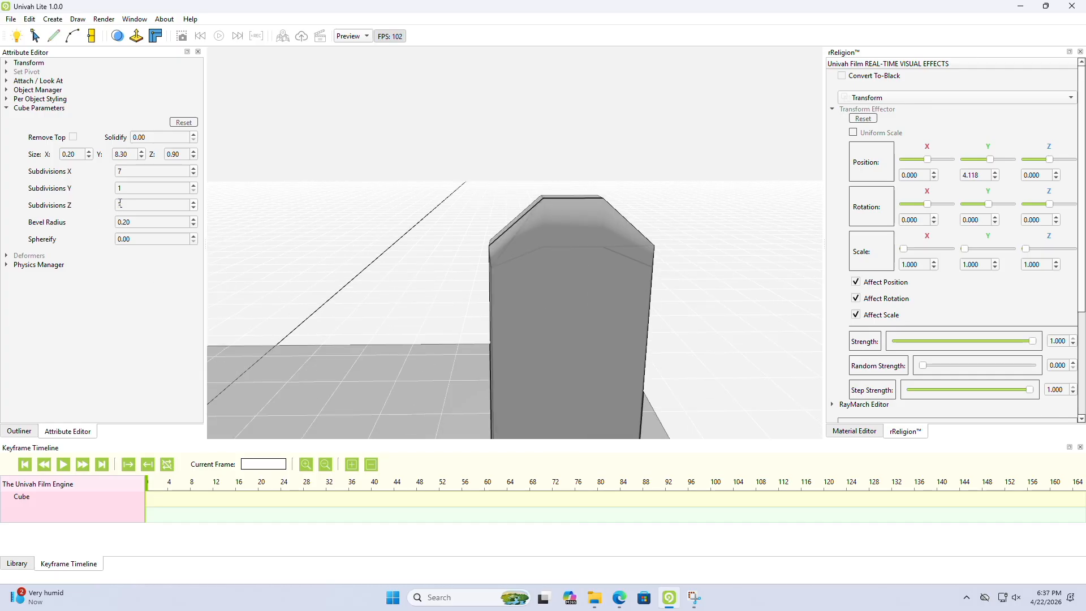
{"action": "left_click", "coordinate": [193, 209]}
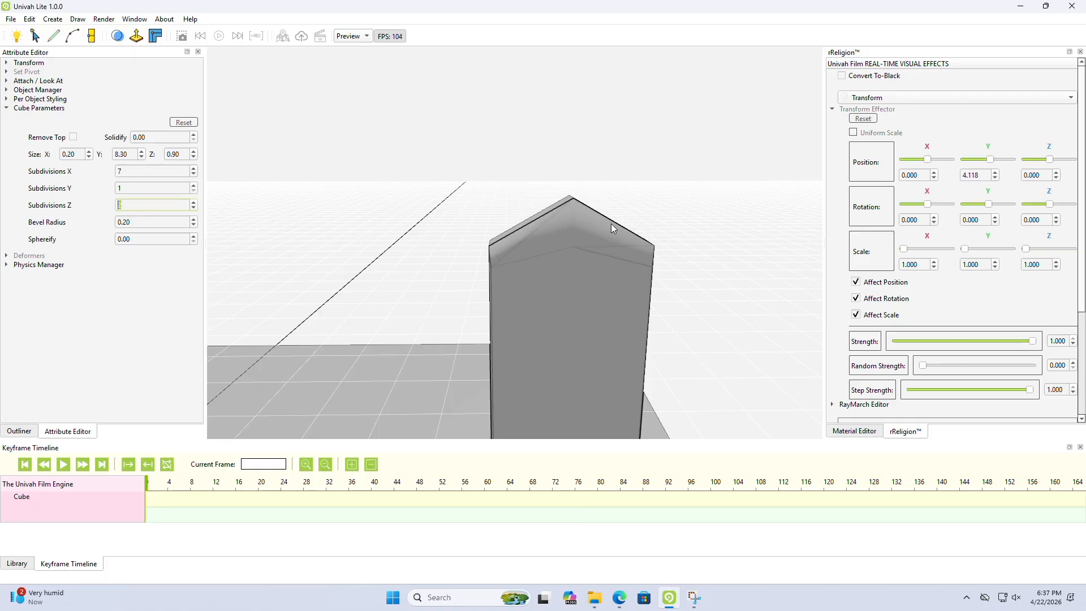
{"action": "left_click", "coordinate": [194, 203]}
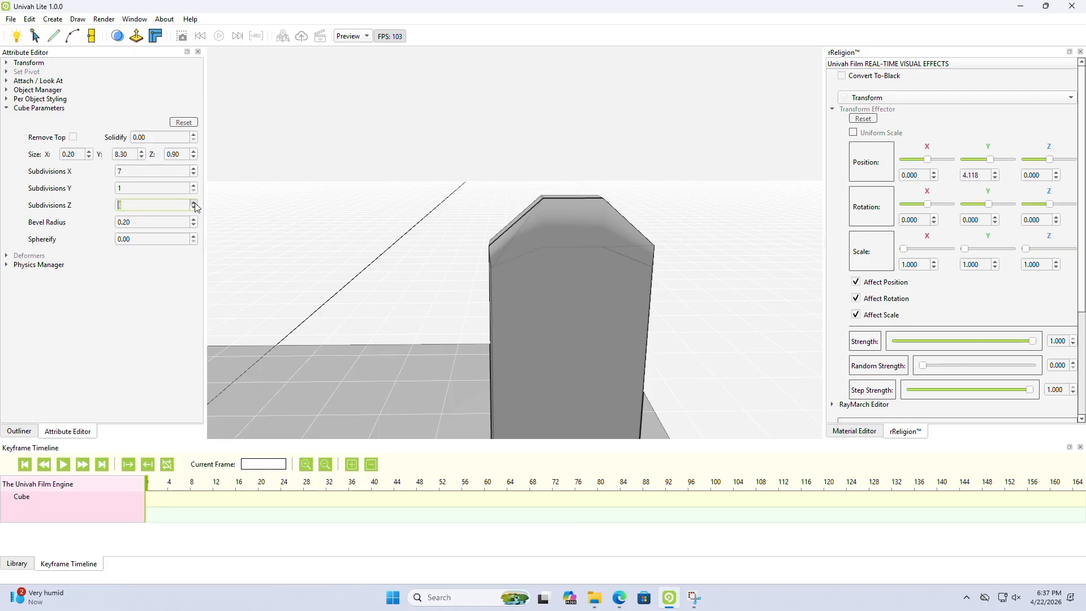
Try a Subdivisions Z of 4 for the pickets and settle on 3.
{"action": "left_click", "coordinate": [194, 202]}
{"action": "scroll", "coordinate": [577, 211], "scroll_direction": "down", "scroll_amount": 4}
{"action": "middle_click_drag", "start_coordinate": [577, 211], "coordinate": [426, 234]}
{"action": "scroll", "coordinate": [417, 211], "scroll_direction": "down", "scroll_amount": 4}
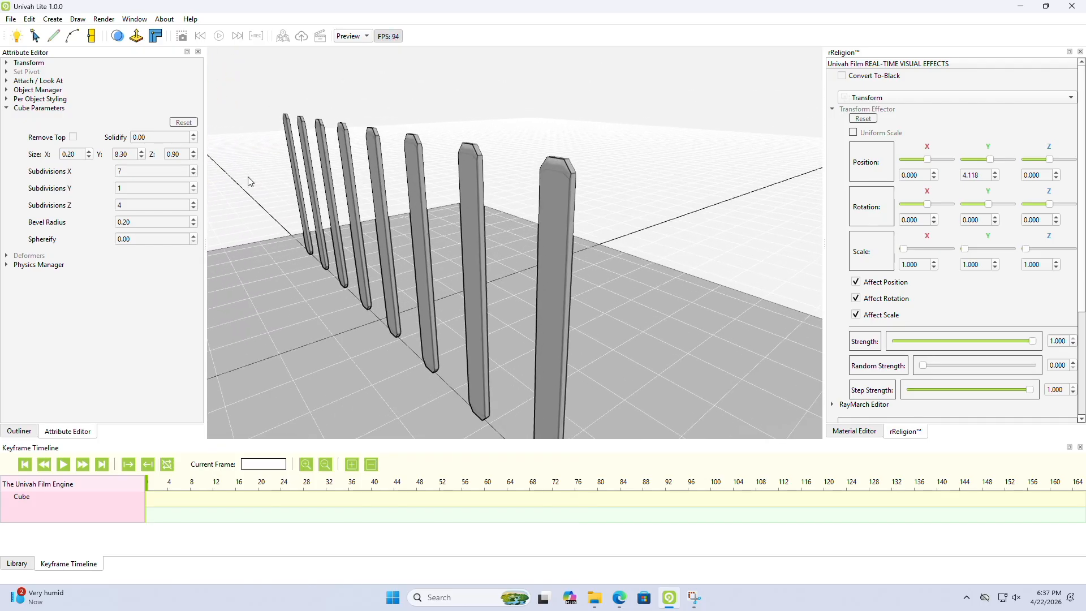
{"action": "left_click", "coordinate": [194, 209]}
{"action": "middle_click_drag", "start_coordinate": [485, 263], "coordinate": [520, 306]}
{"action": "scroll", "coordinate": [558, 322], "scroll_direction": "down", "scroll_amount": 5}
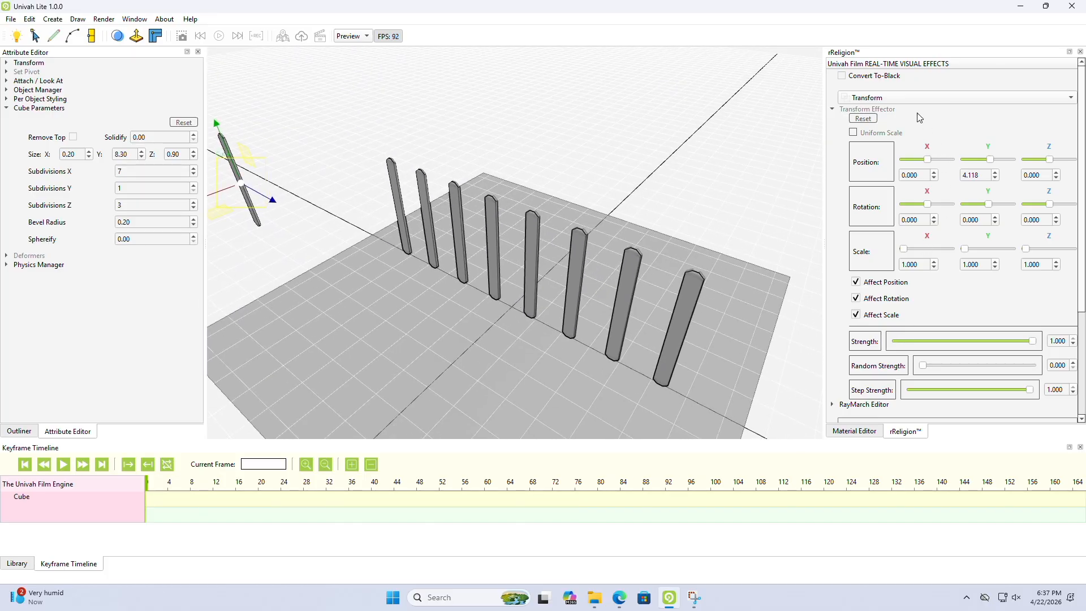
Switch the distribution type to Grid, then create a second cube primitive and move it along X to the front of the pickets.
{"action": "left_click", "coordinate": [907, 102]}
{"action": "left_click", "coordinate": [870, 32]}
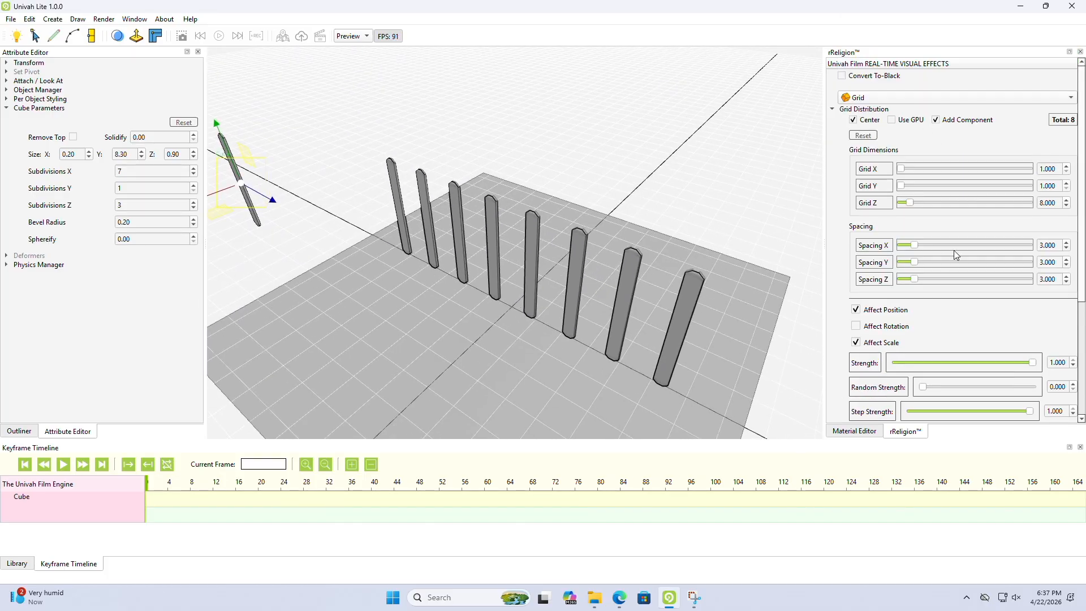
{"action": "mouse_move", "coordinate": [465, 349]}
{"action": "middle_mouse_down"}
{"action": "mouse_move", "coordinate": [539, 355]}
{"action": "mouse_move", "coordinate": [519, 310]}
{"action": "mouse_move", "coordinate": [555, 330]}
{"action": "mouse_move", "coordinate": [460, 329]}
{"action": "middle_mouse_up"}
{"action": "scroll", "coordinate": [540, 354], "scroll_direction": "up", "scroll_amount": 5}
{"action": "scroll", "coordinate": [532, 311], "scroll_direction": "down", "scroll_amount": 5}
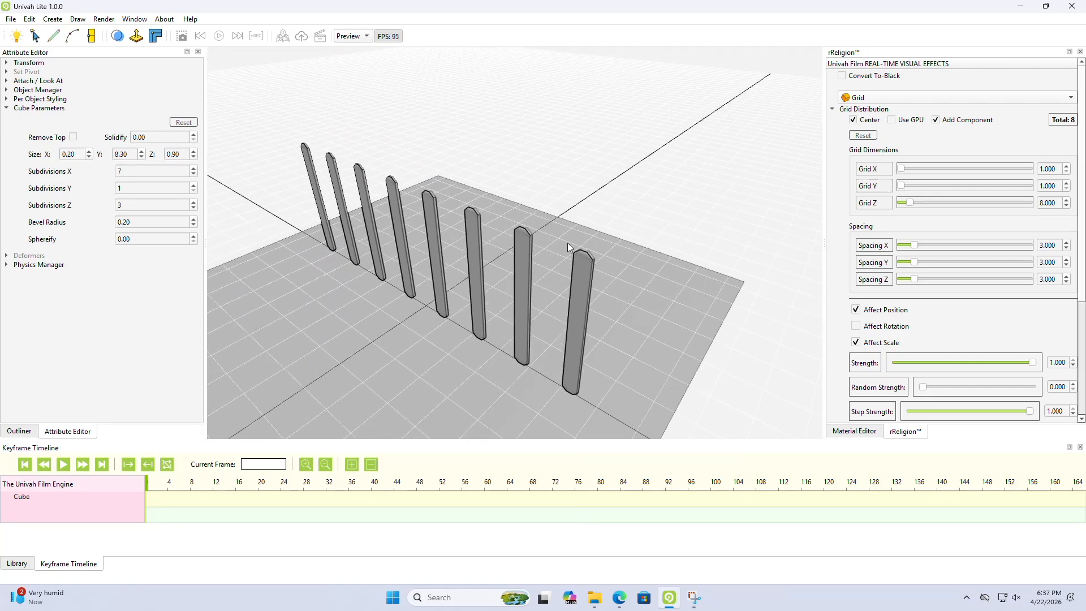
{"action": "left_click", "coordinate": [53, 19]}
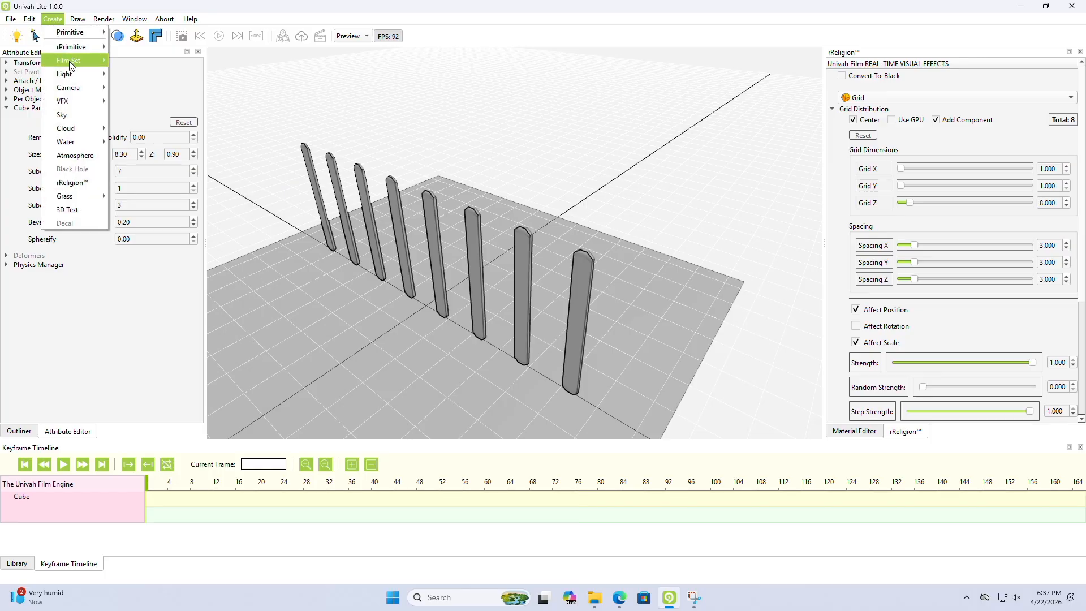
{"action": "mouse_move", "coordinate": [71, 63]}
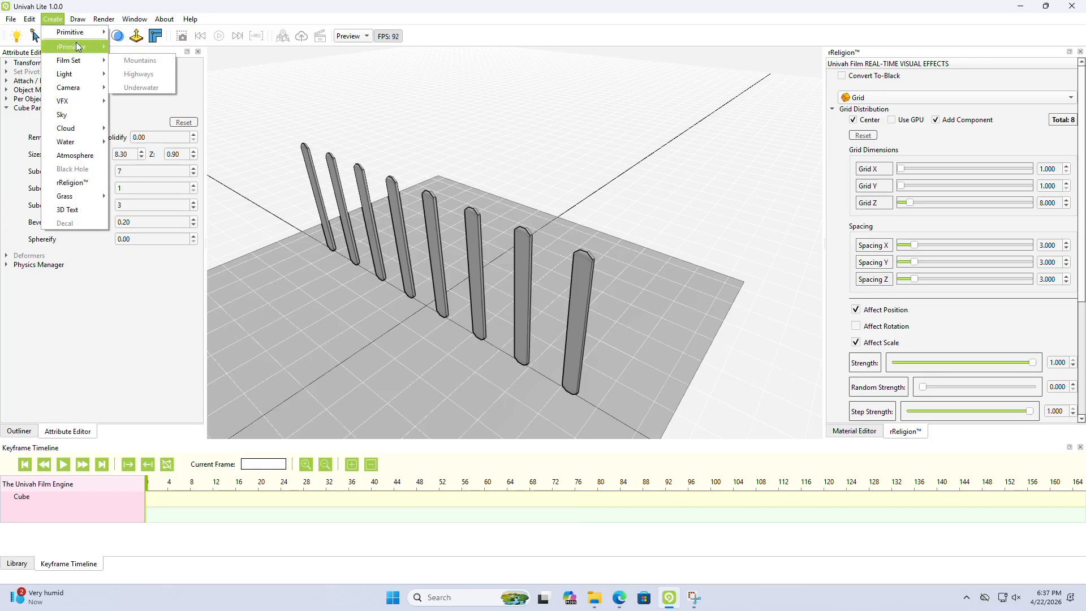
{"action": "mouse_move", "coordinate": [74, 31]}
{"action": "left_click", "coordinate": [128, 33]}
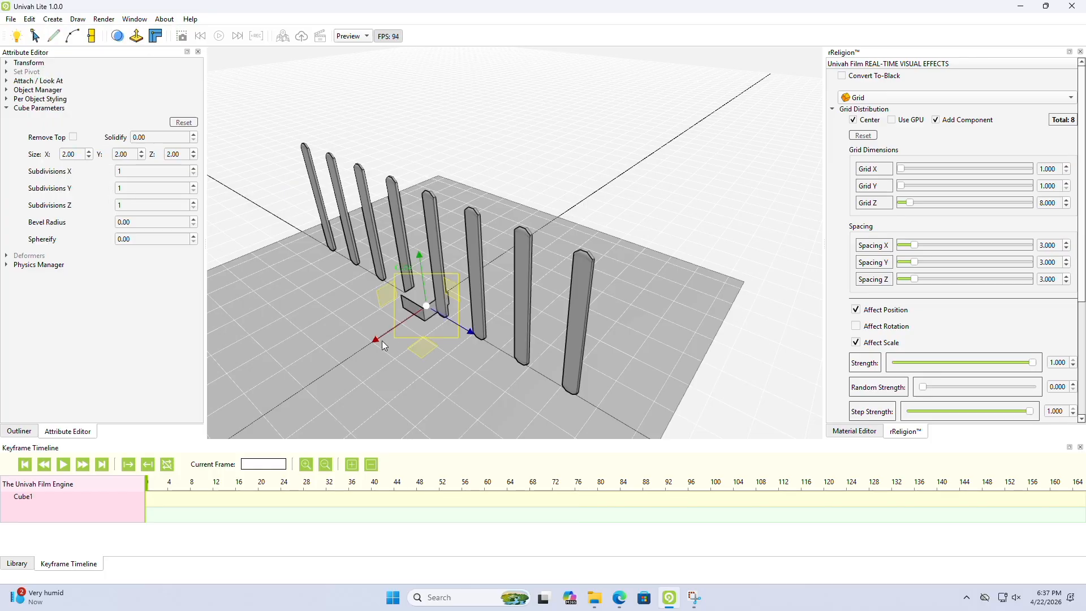
{"action": "left_click_drag", "start_coordinate": [380, 341], "coordinate": [358, 357]}
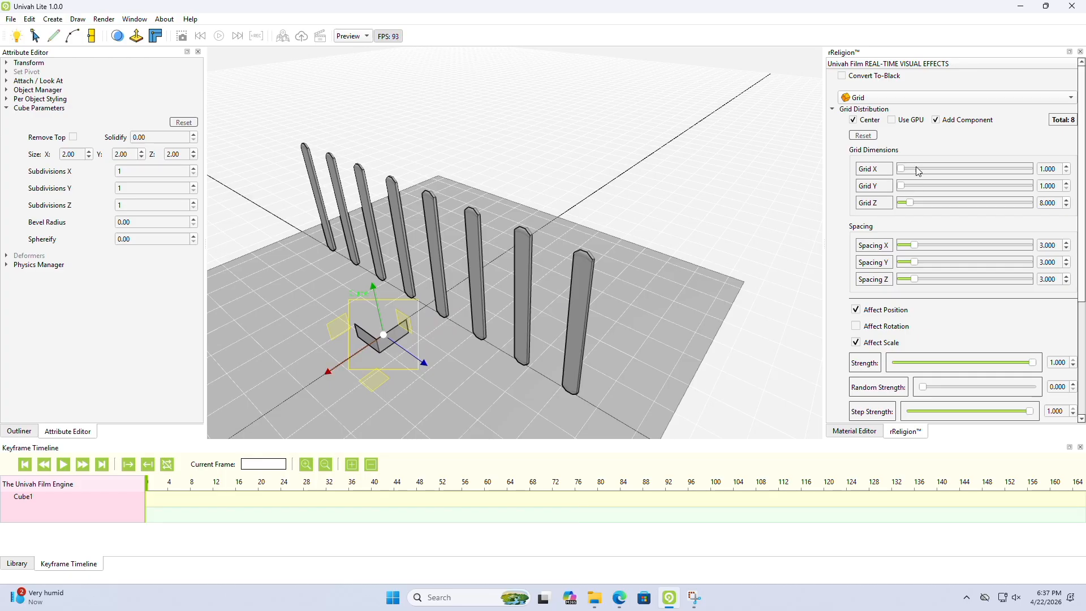
Apply a Grid distribution to the new cube with Affect Rotation off, and reduce Grid X, Grid Y and Grid Z to 1.
{"action": "left_click", "coordinate": [855, 120]}
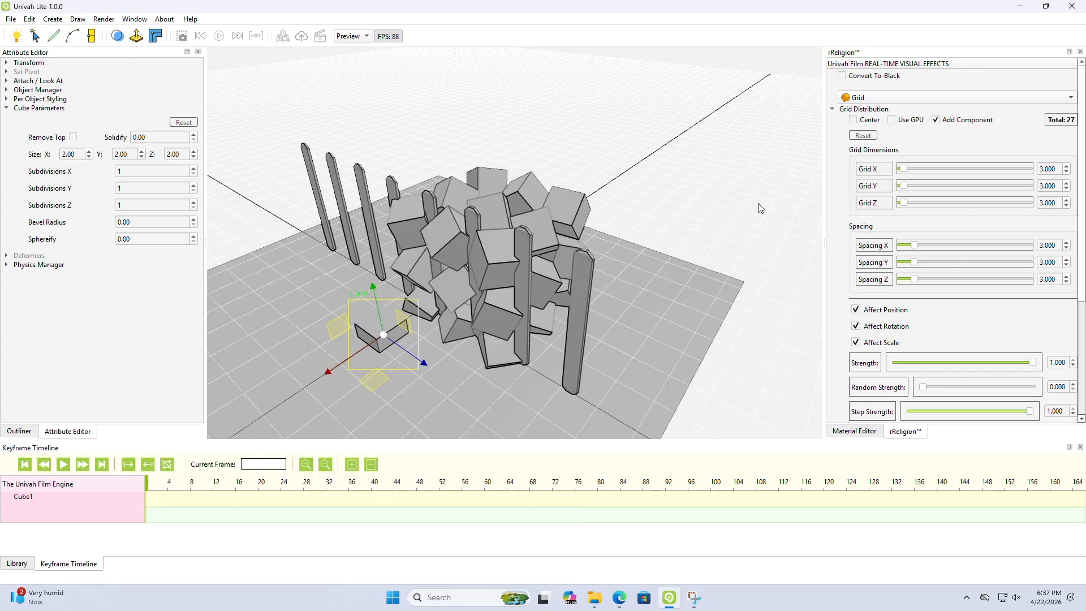
{"action": "mouse_move", "coordinate": [903, 169]}
{"action": "left_mouse_down"}
{"action": "mouse_move", "coordinate": [939, 174]}
{"action": "mouse_move", "coordinate": [905, 175]}
{"action": "mouse_move", "coordinate": [915, 179]}
{"action": "left_mouse_up"}
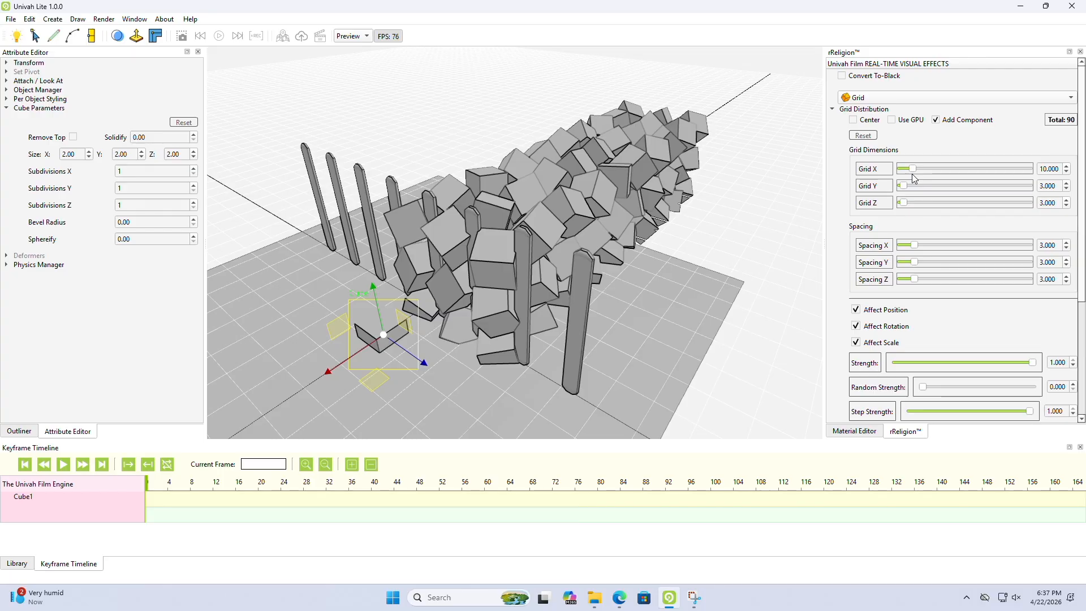
{"action": "left_click", "coordinate": [856, 327]}
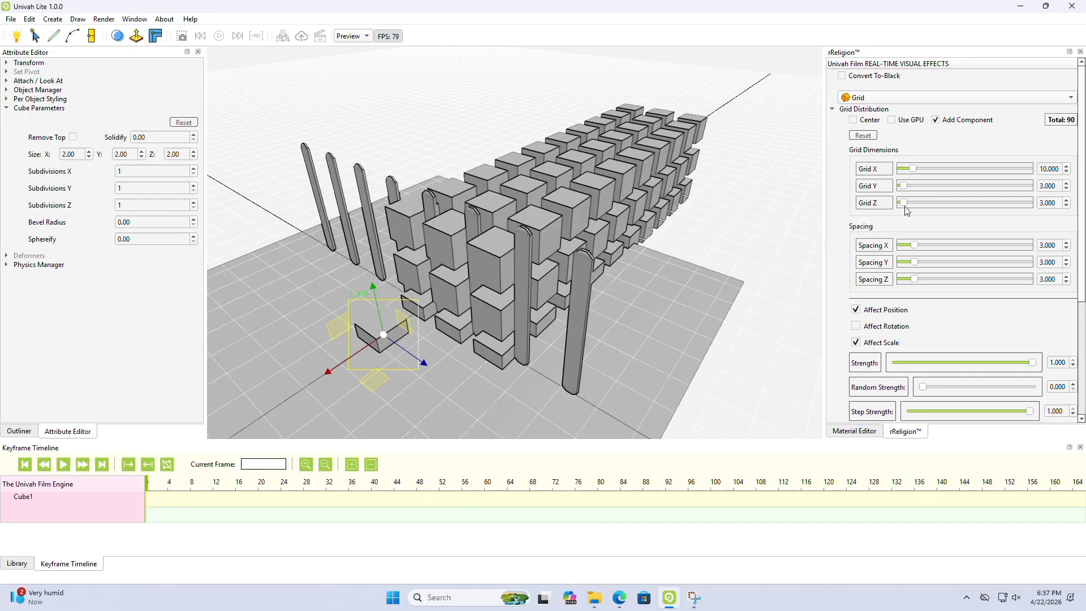
{"action": "left_click_drag", "start_coordinate": [916, 169], "coordinate": [898, 187]}
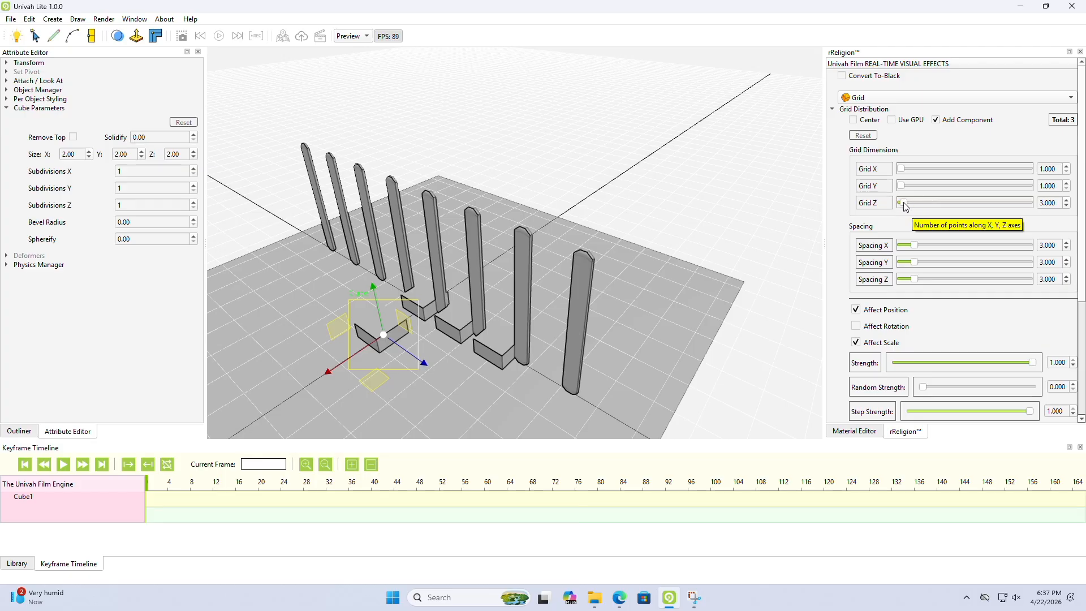
{"action": "left_click_drag", "start_coordinate": [904, 204], "coordinate": [892, 207]}
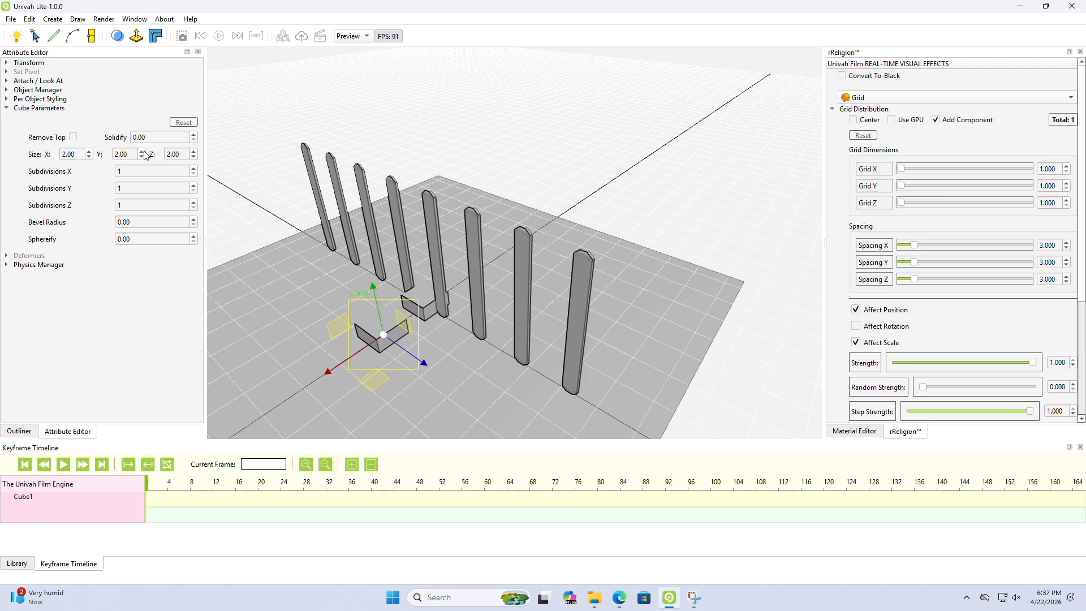
Lengthen the new cube into a fence rail by setting its Size Z to 30.
{"action": "left_click", "coordinate": [195, 155]}
{"action": "left_click", "coordinate": [195, 153]}
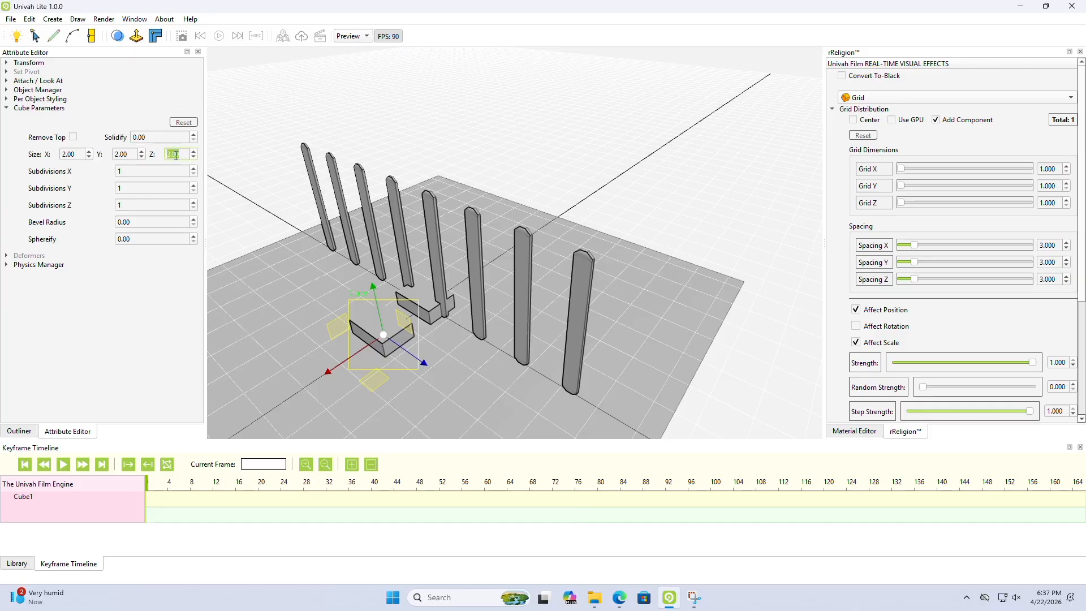
{"action": "type", "text": "10"}
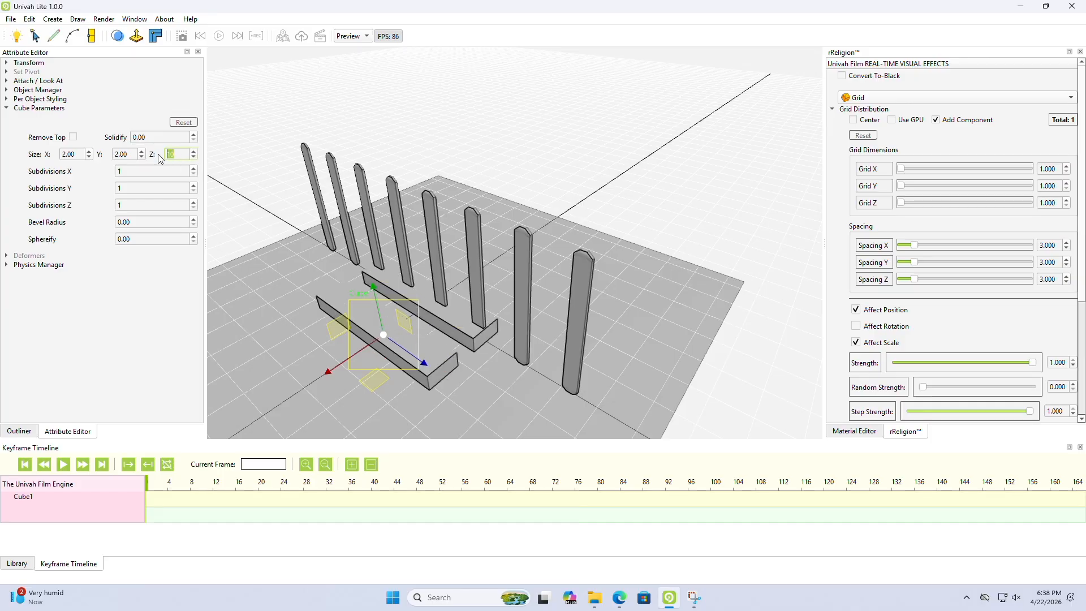
{"action": "type", "text": "30"}
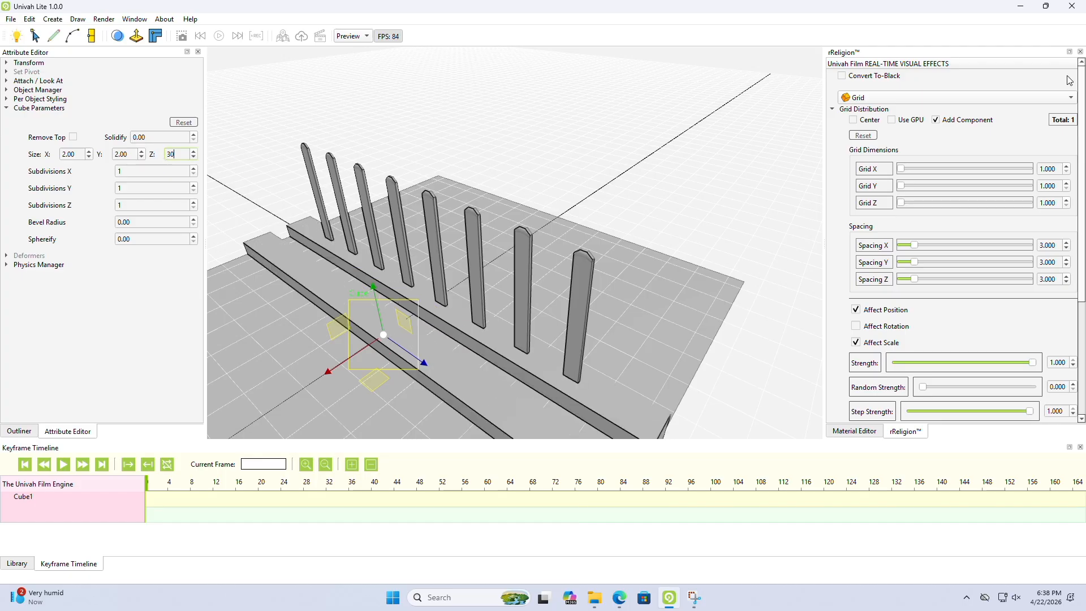
Raise the distributed rail across the pickets with the Transform effector, using a Position Y of 4.118.
{"action": "left_click", "coordinate": [1031, 99]}
{"action": "left_click", "coordinate": [894, 168]}
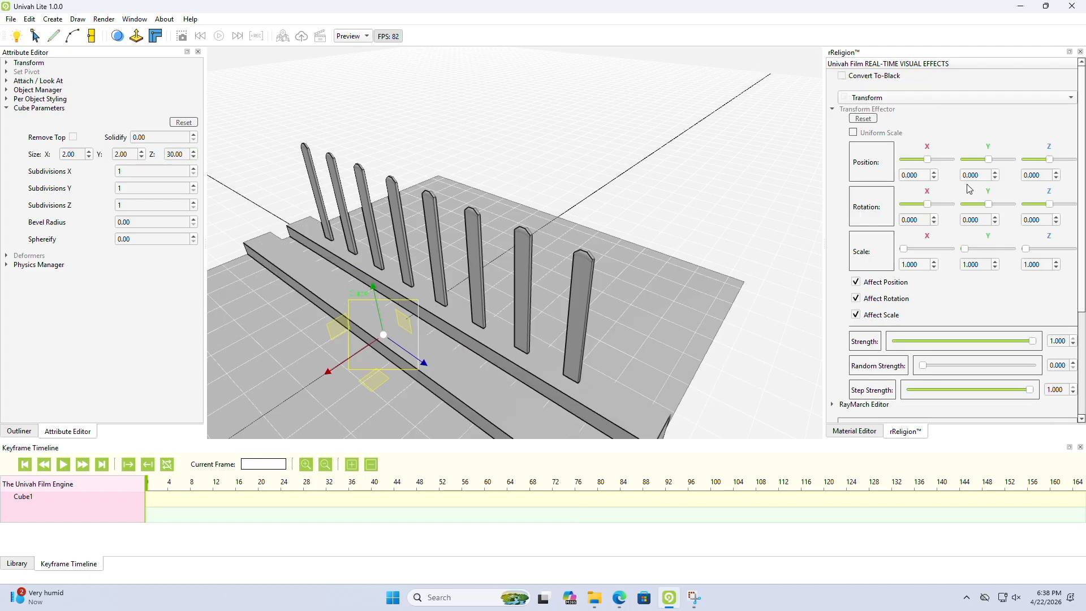
{"action": "left_click_drag", "start_coordinate": [994, 163], "coordinate": [995, 162]}
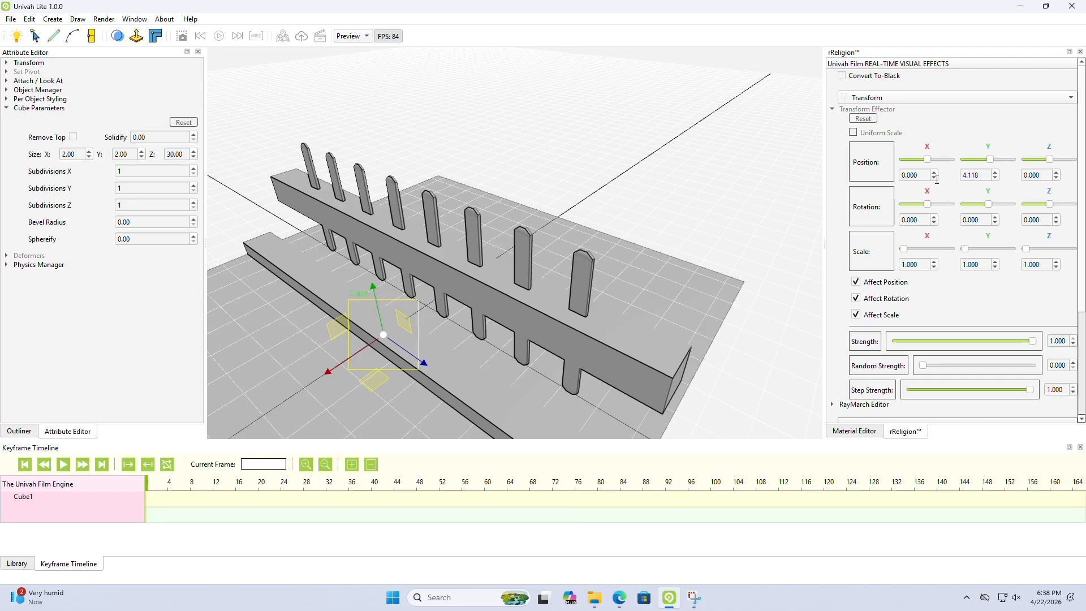
Move the rail's source cube well away from the fence, beyond the source picket.
{"action": "middle_click_drag", "start_coordinate": [497, 276], "coordinate": [545, 280]}
{"action": "scroll", "coordinate": [547, 283], "scroll_direction": "down", "scroll_amount": 3}
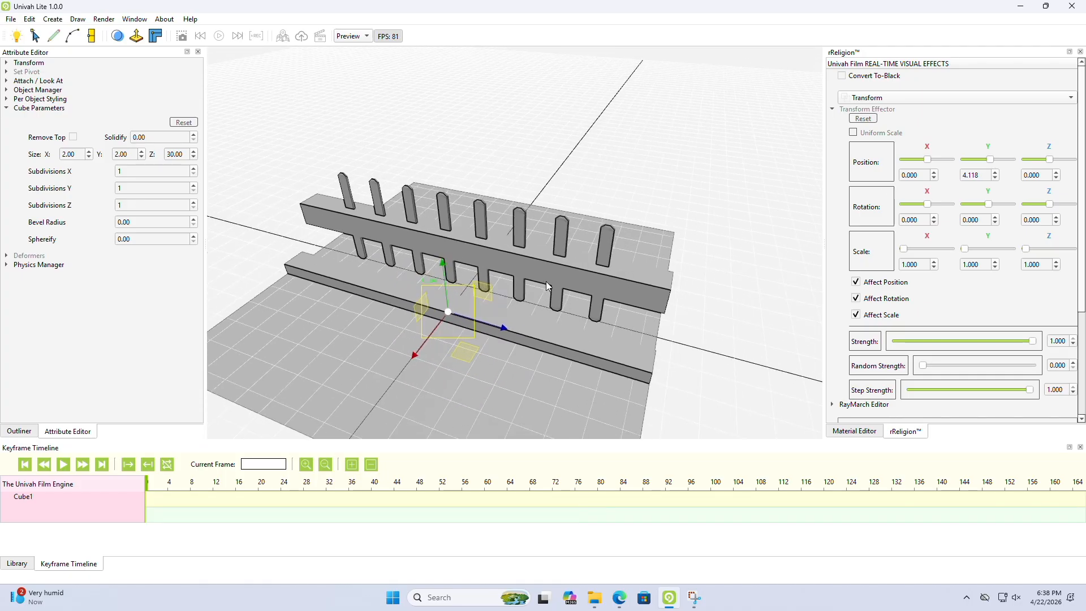
{"action": "left_click_drag", "start_coordinate": [453, 314], "coordinate": [432, 185]}
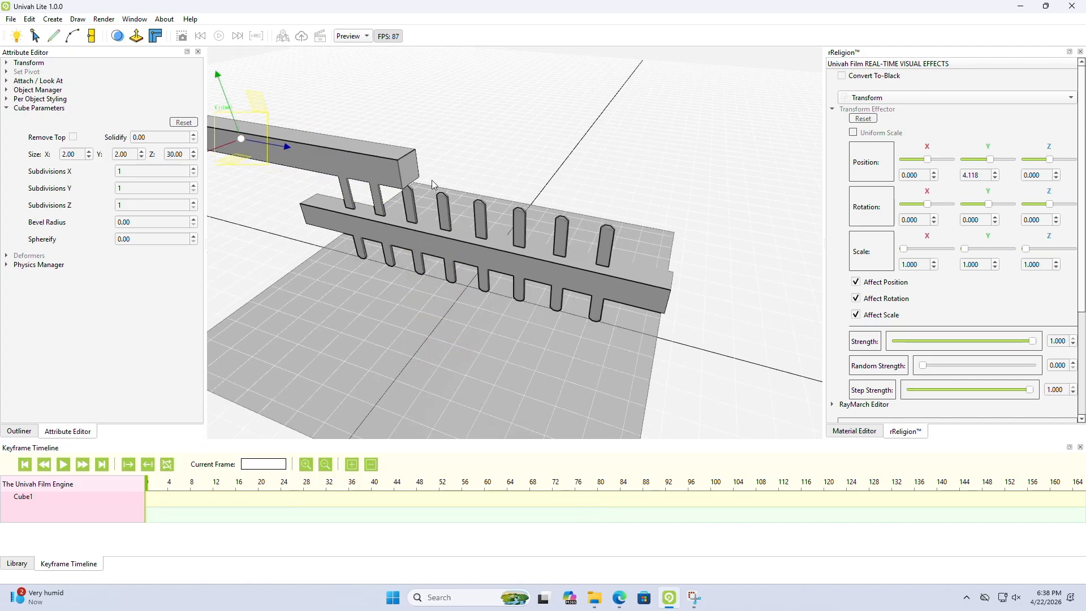
{"action": "middle_click_drag", "start_coordinate": [501, 195], "coordinate": [532, 195]}
{"action": "left_click_drag", "start_coordinate": [481, 172], "coordinate": [268, 152]}
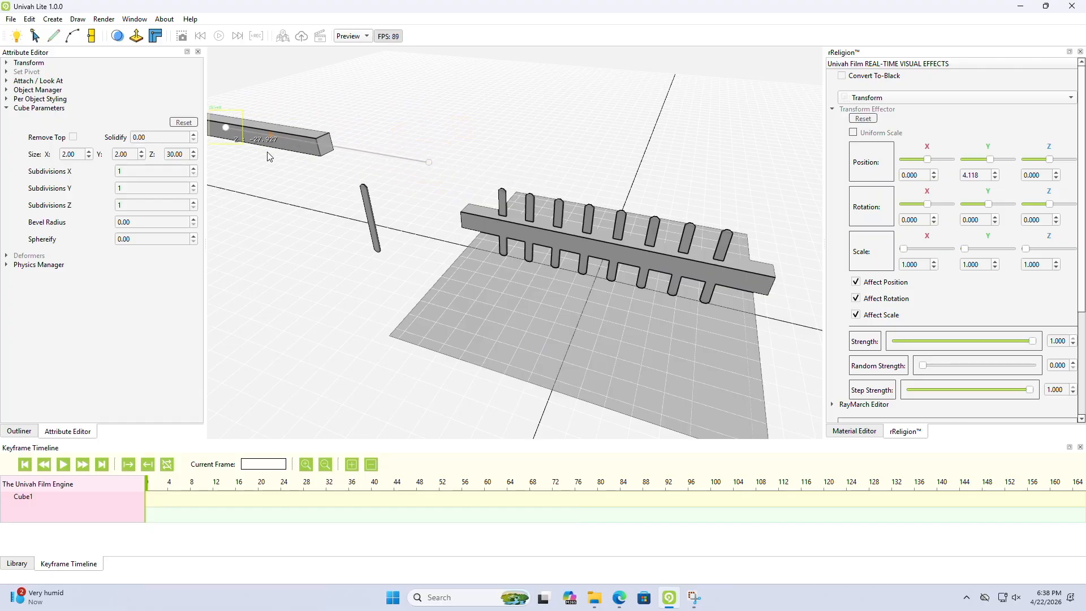
Slim the rail by reducing its Size X to 0.50 and Size Y to 0.60.
{"action": "scroll", "coordinate": [419, 223], "scroll_direction": "up", "scroll_amount": 10}
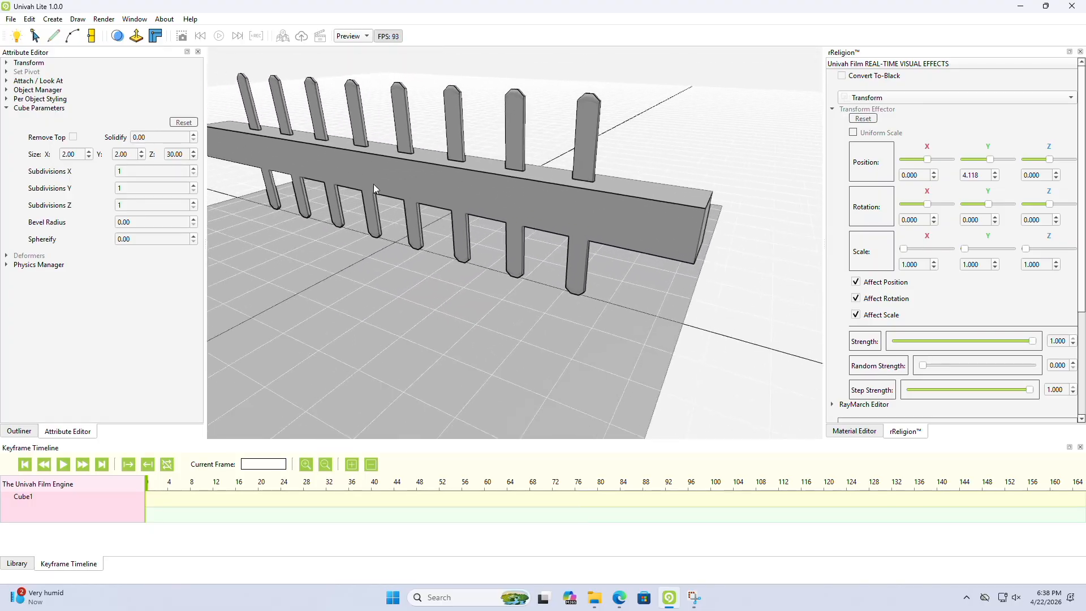
{"action": "key", "text": "w"}
{"action": "mouse_move", "coordinate": [373, 184]}
{"action": "right_mouse_down"}
{"action": "mouse_move", "coordinate": [364, 165]}
{"action": "mouse_move", "coordinate": [356, 176]}
{"action": "right_mouse_up"}
{"action": "key", "text": "s"}
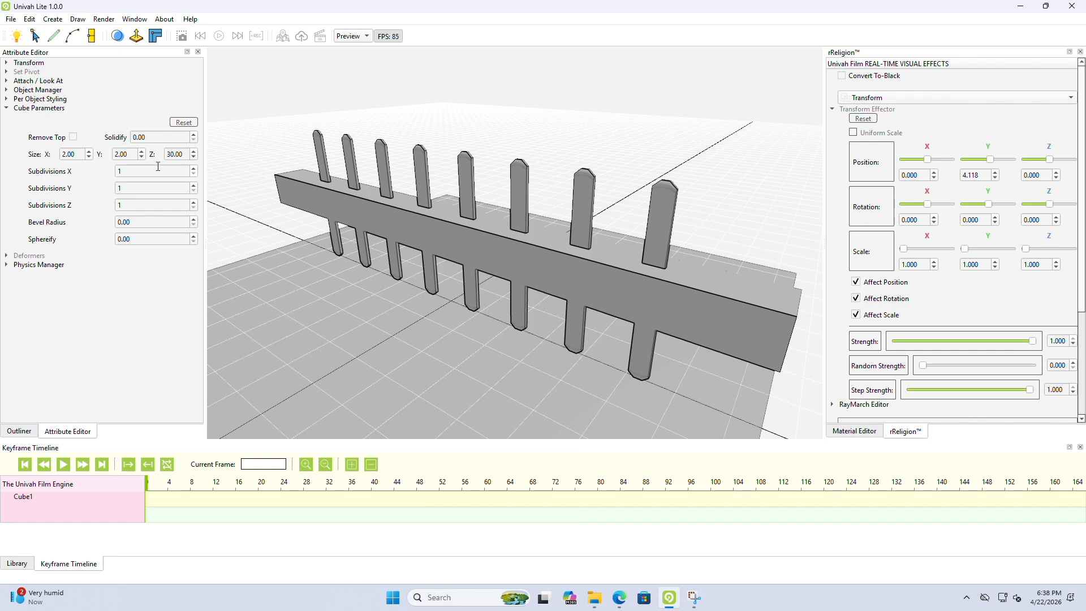
{"action": "left_click", "coordinate": [88, 156]}
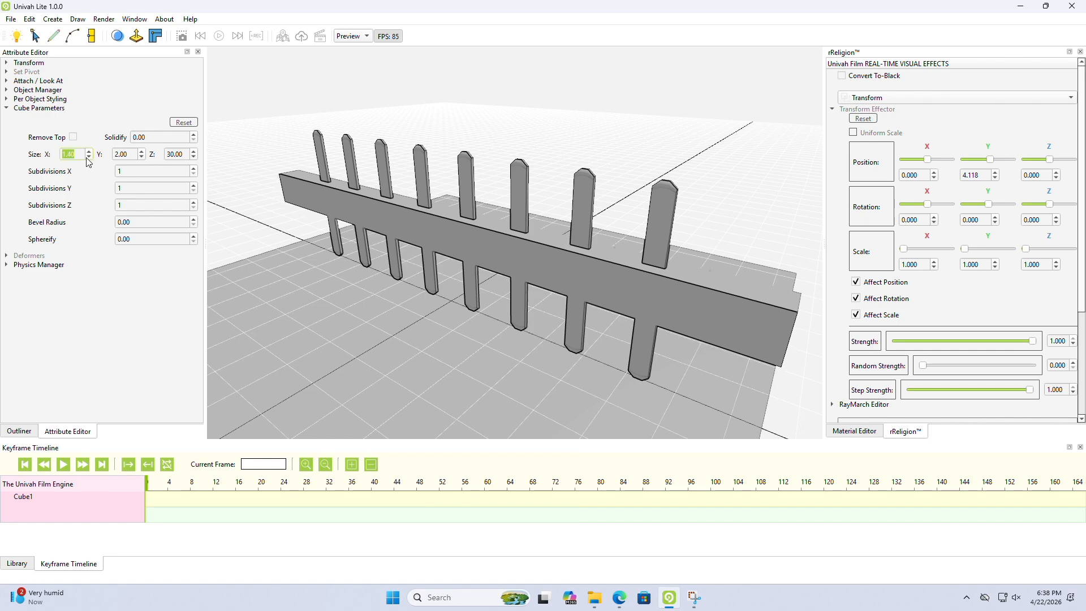
{"action": "left_click", "coordinate": [89, 158]}
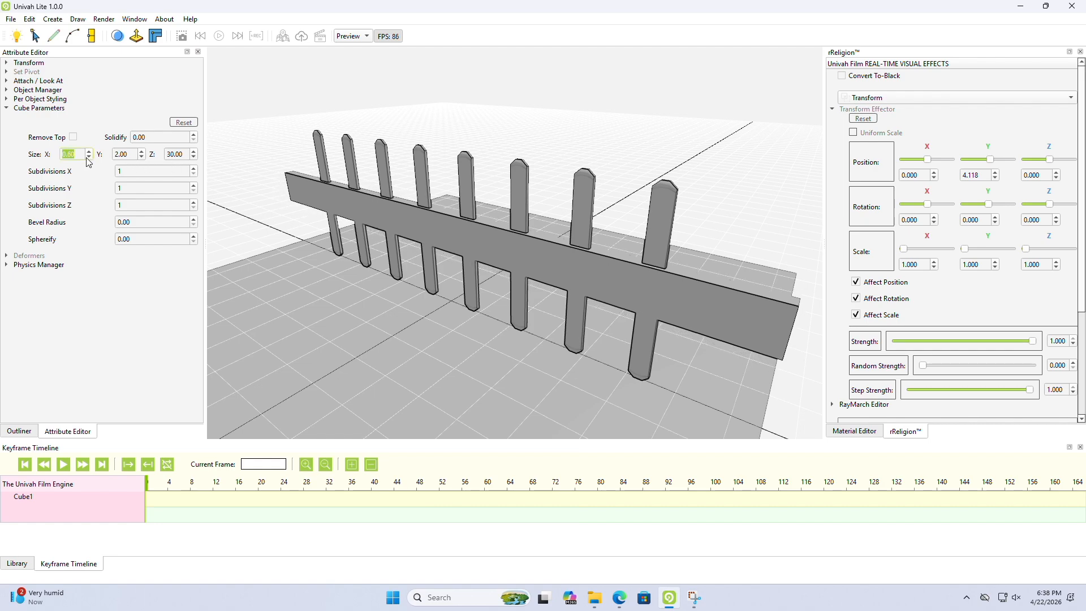
{"action": "left_click", "coordinate": [89, 157]}
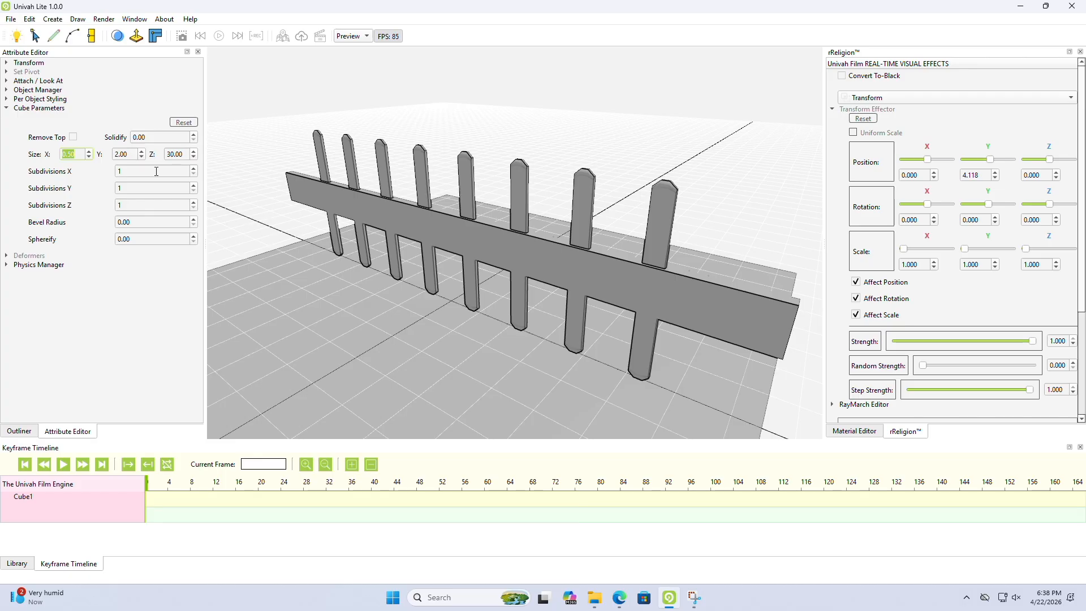
{"action": "left_click", "coordinate": [142, 158]}
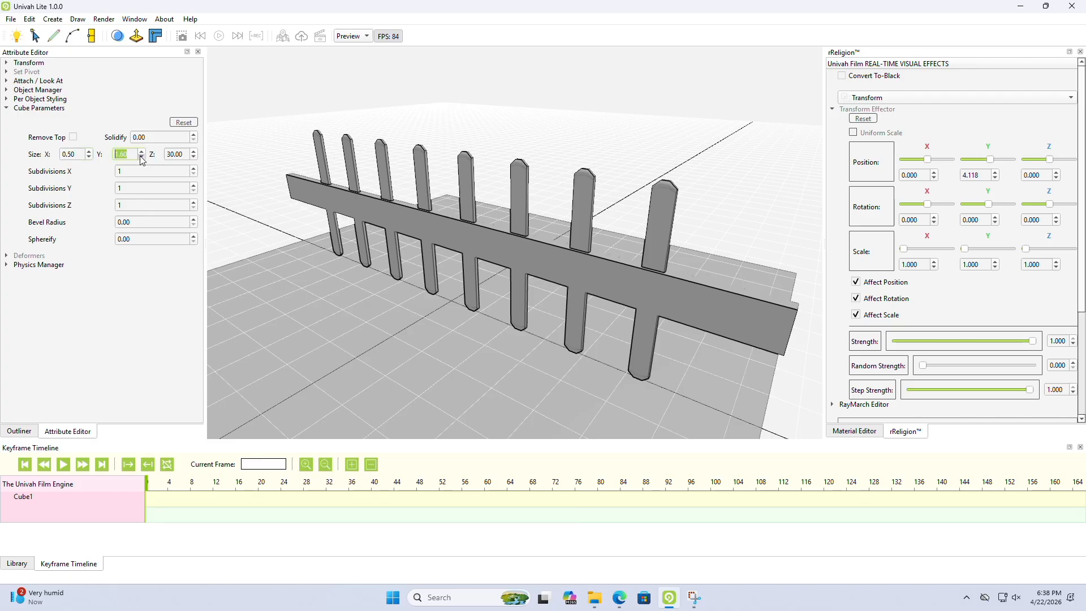
{"action": "left_click", "coordinate": [142, 158]}
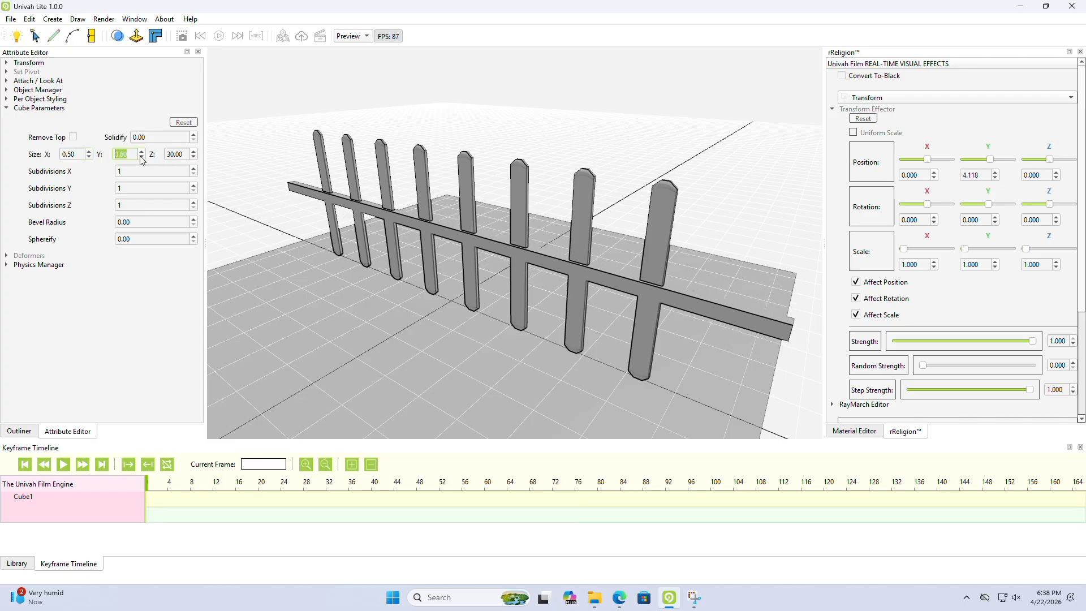
Return to the rail's Grid distribution, try stacking copies with a Grid Y of 5, and set it back to 1.
{"action": "middle_click_drag", "start_coordinate": [490, 259], "coordinate": [513, 249]}
{"action": "scroll", "coordinate": [586, 235], "scroll_direction": "down", "scroll_amount": 5}
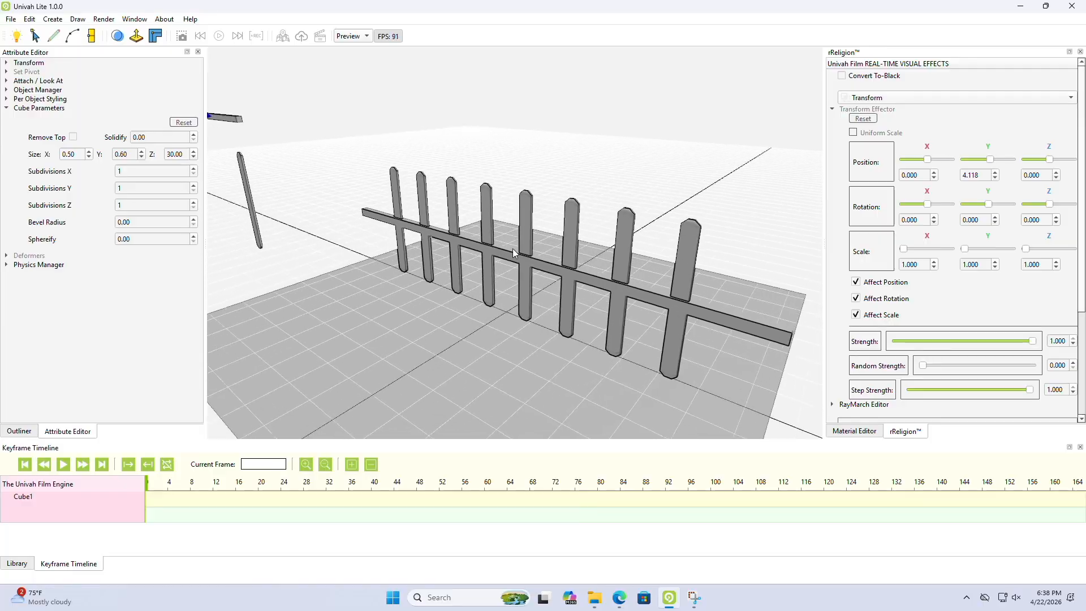
{"action": "left_click", "coordinate": [906, 98]}
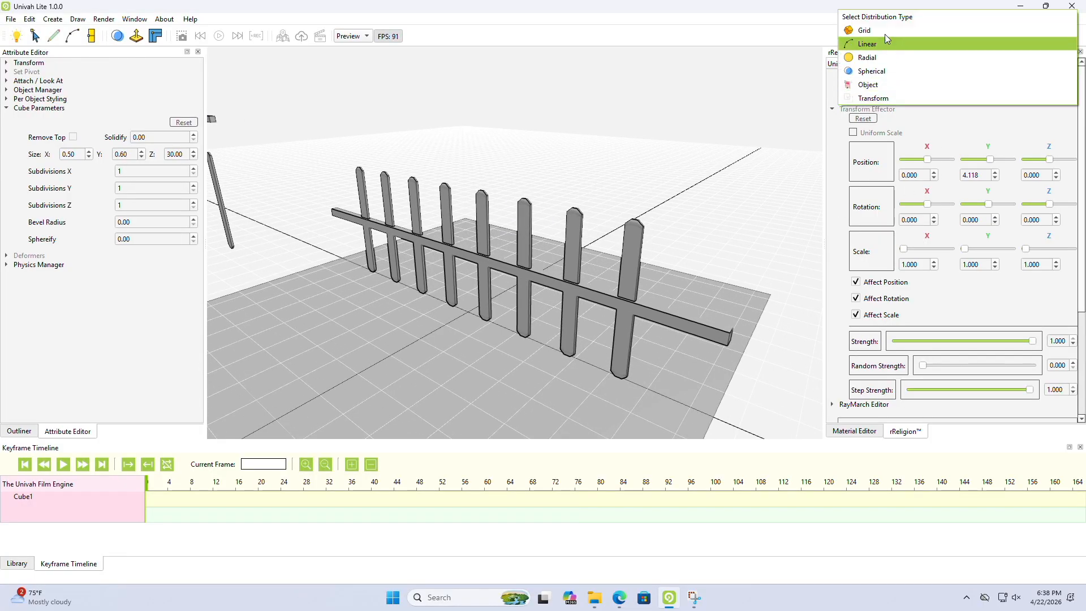
{"action": "left_click", "coordinate": [880, 33]}
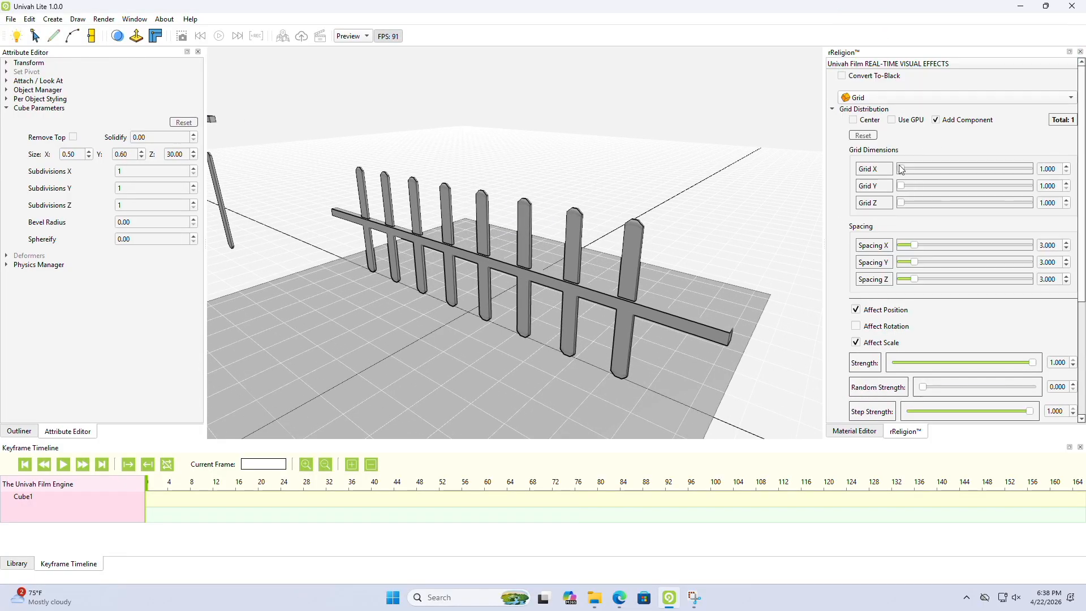
{"action": "left_click_drag", "start_coordinate": [904, 187], "coordinate": [910, 188]}
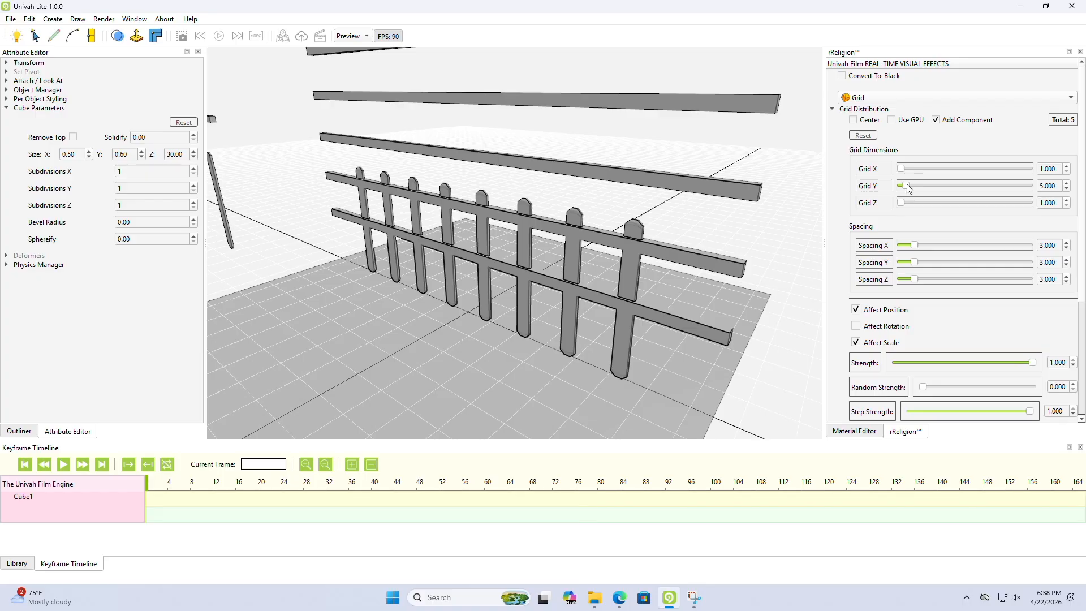
{"action": "right_click_drag", "start_coordinate": [569, 270], "coordinate": [571, 245]}
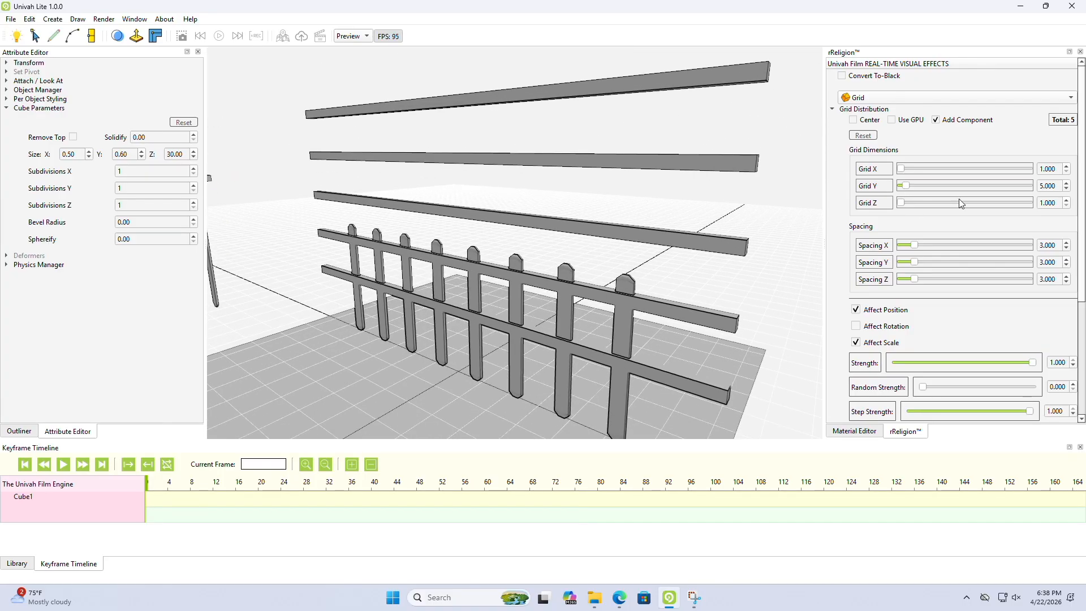
{"action": "left_click_drag", "start_coordinate": [905, 186], "coordinate": [898, 187]}
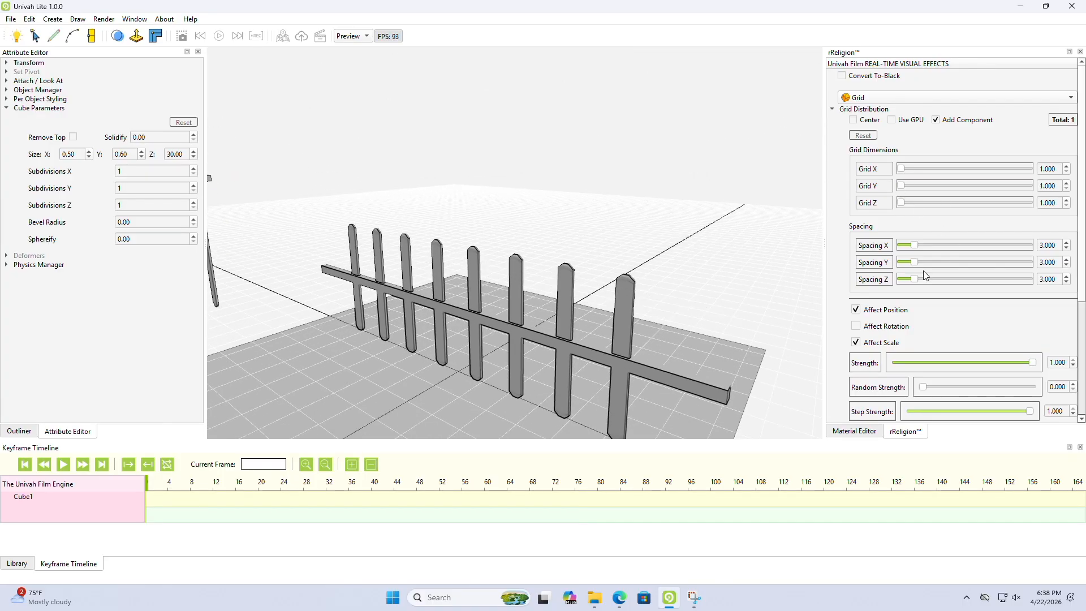
Reduce the rail's grid spacing to 1 on X, Y and Z, and set Grid Y to 3 for stacked rails.
{"action": "left_click_drag", "start_coordinate": [917, 263], "coordinate": [900, 280]}
{"action": "left_click_drag", "start_coordinate": [901, 189], "coordinate": [904, 188]}
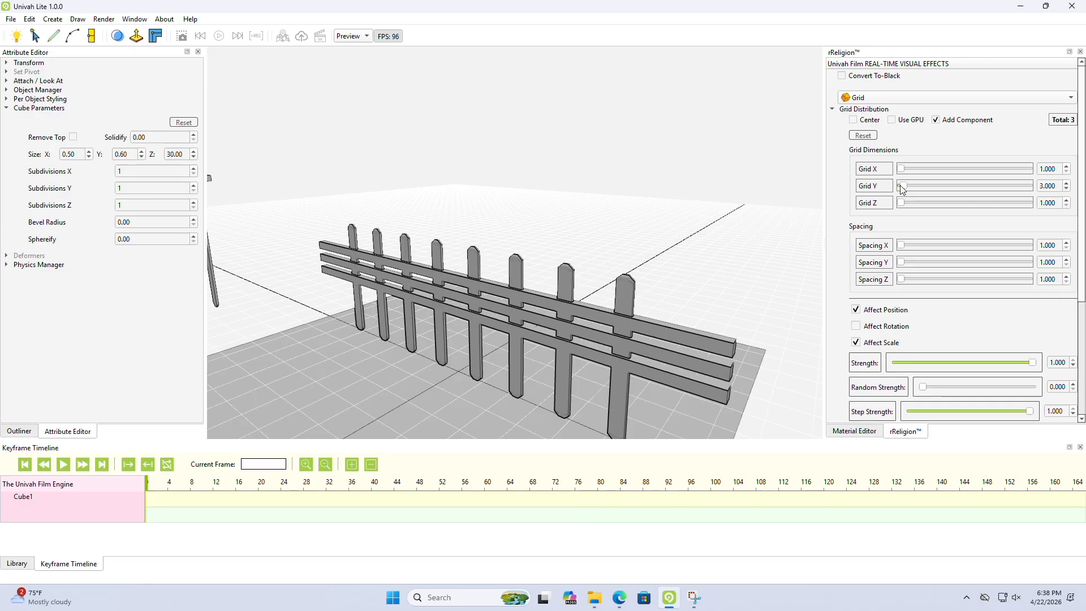
{"action": "scroll", "coordinate": [598, 283], "scroll_direction": "up", "scroll_amount": 5}
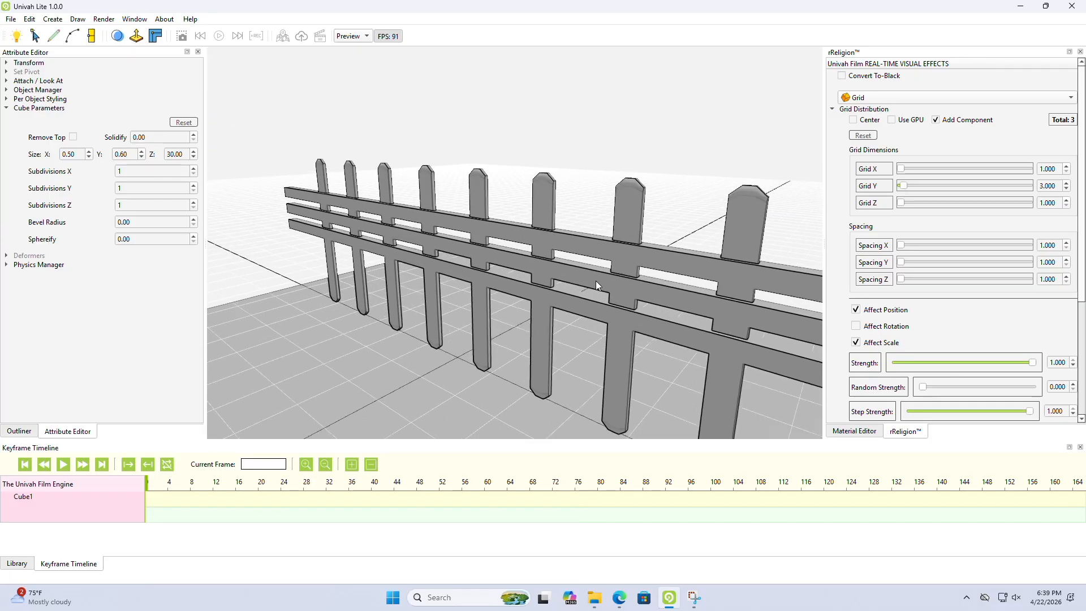
{"action": "middle_click_drag", "start_coordinate": [598, 283], "coordinate": [637, 272]}
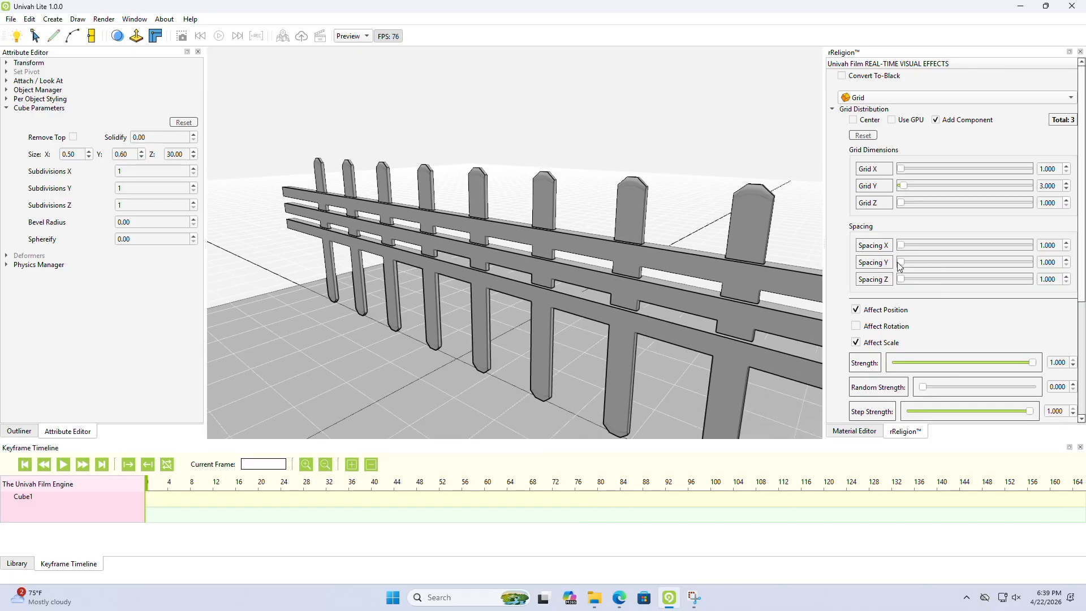
Set the rails' grid Spacing Y to 3 and lower them with a Transform effector Position Y of 1.600.
{"action": "left_click_drag", "start_coordinate": [899, 263], "coordinate": [909, 266]}
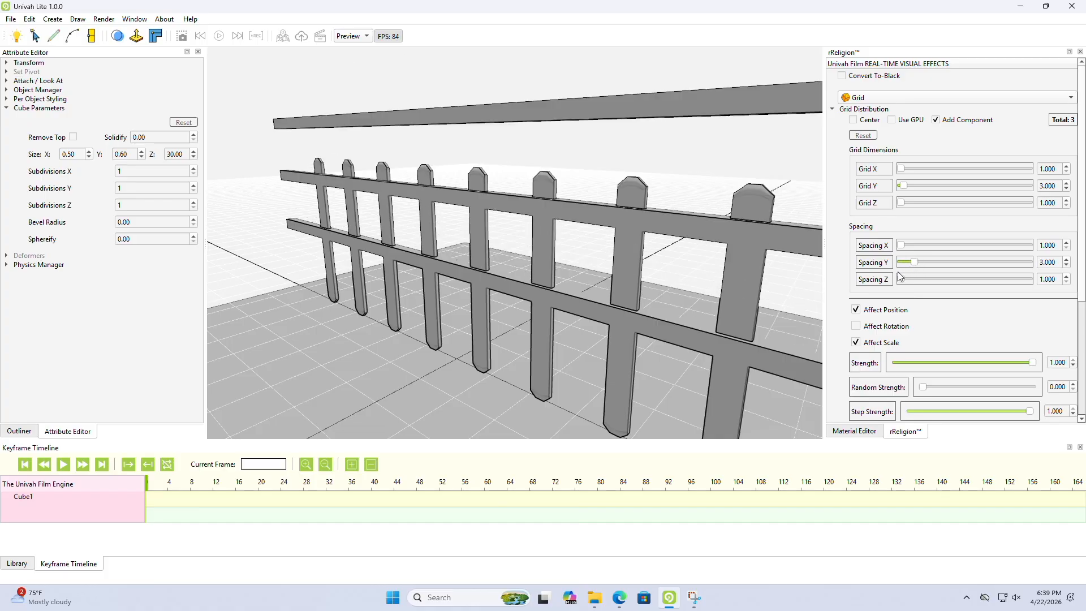
{"action": "scroll", "coordinate": [566, 283], "scroll_direction": "down", "scroll_amount": 6}
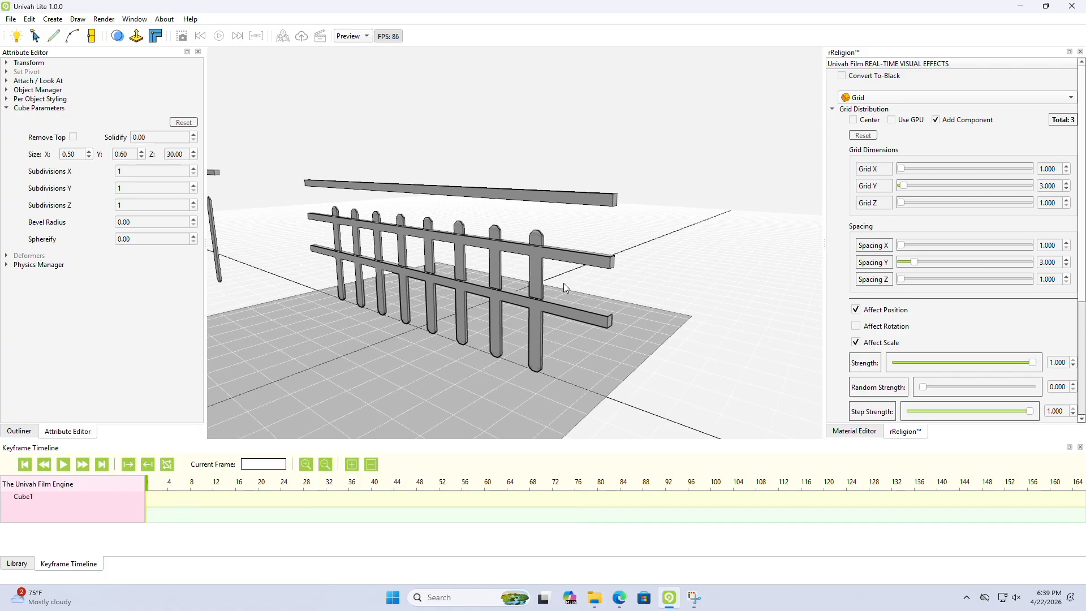
{"action": "left_click", "coordinate": [903, 98]}
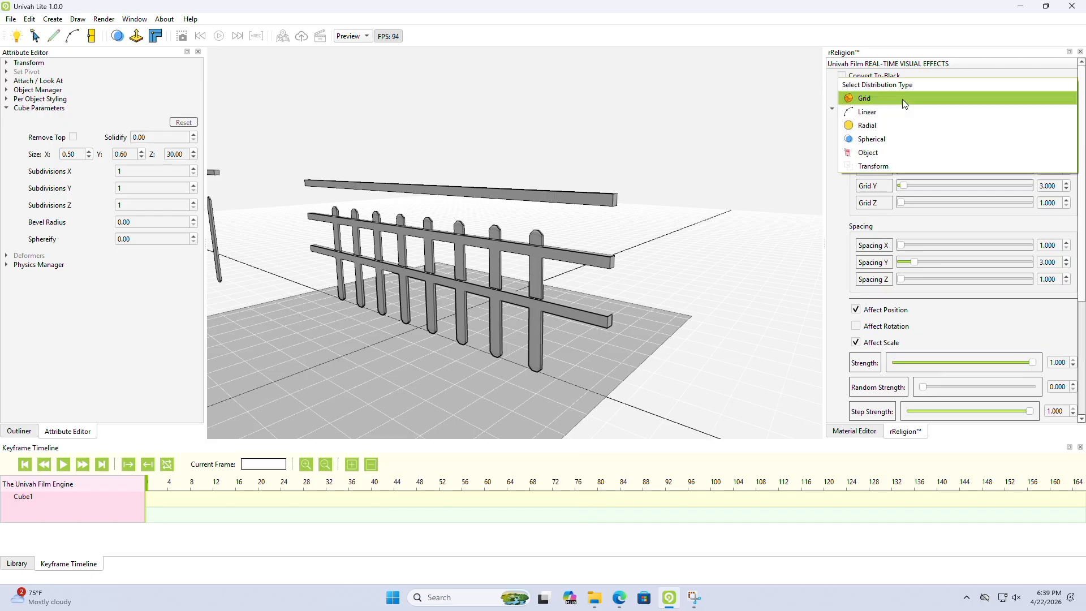
{"action": "left_click", "coordinate": [876, 167]}
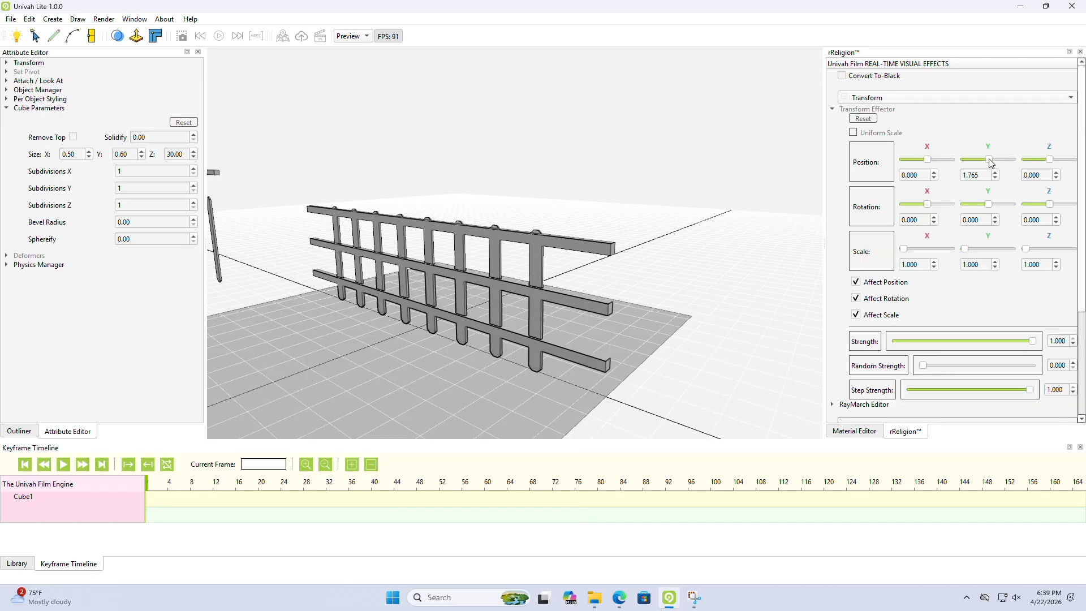
{"action": "left_click_drag", "start_coordinate": [989, 160], "coordinate": [992, 162]}
{"action": "left_click", "coordinate": [995, 178]}
{"action": "left_click", "coordinate": [996, 178]}
{"action": "type", "text": "1."}
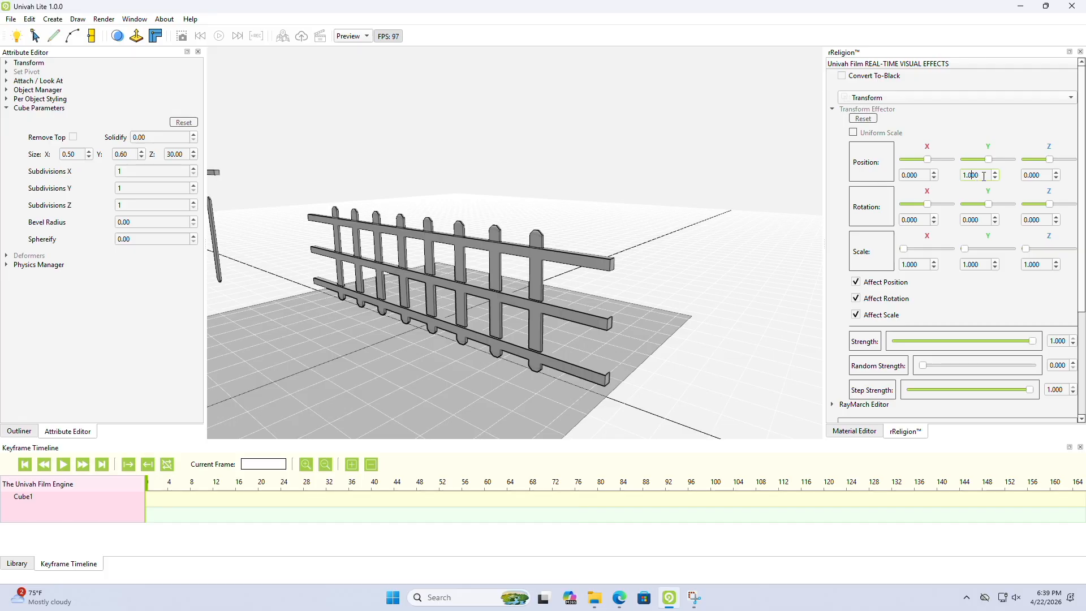
{"action": "type", "text": "6"}
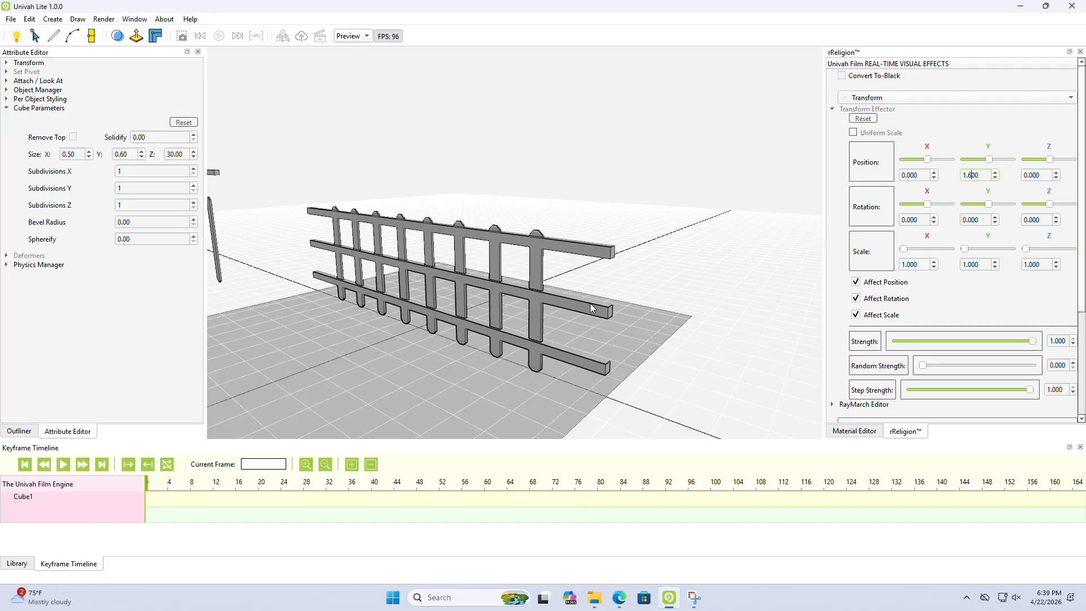
{"action": "middle_click_drag", "start_coordinate": [590, 308], "coordinate": [630, 308]}
{"action": "scroll", "coordinate": [535, 324], "scroll_direction": "up", "scroll_amount": 6}
{"action": "scroll", "coordinate": [637, 307], "scroll_direction": "down", "scroll_amount": 3}
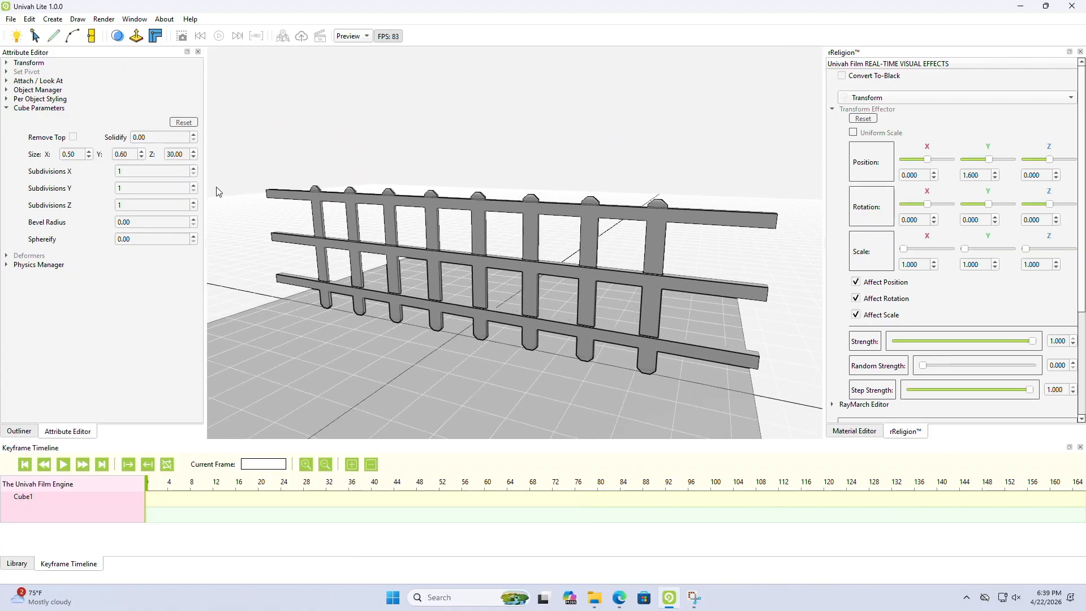
Toggle the visibility of Cube1 and Cube to tell rails from pickets, leaving the Cube1 rails hidden.
{"action": "left_click", "coordinate": [16, 431]}
{"action": "left_click", "coordinate": [18, 118]}
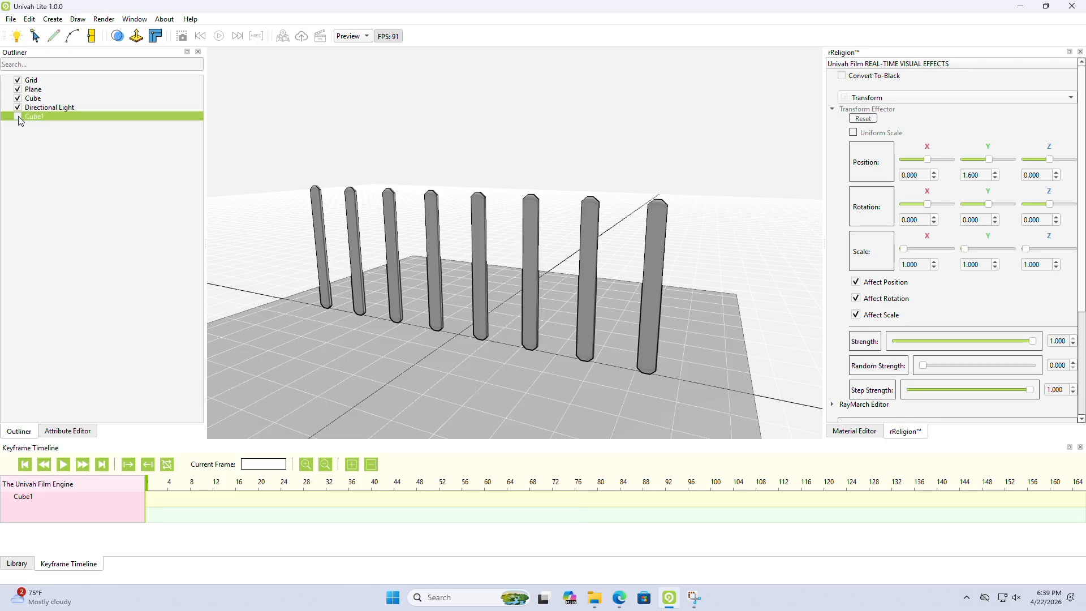
{"action": "left_click", "coordinate": [18, 118]}
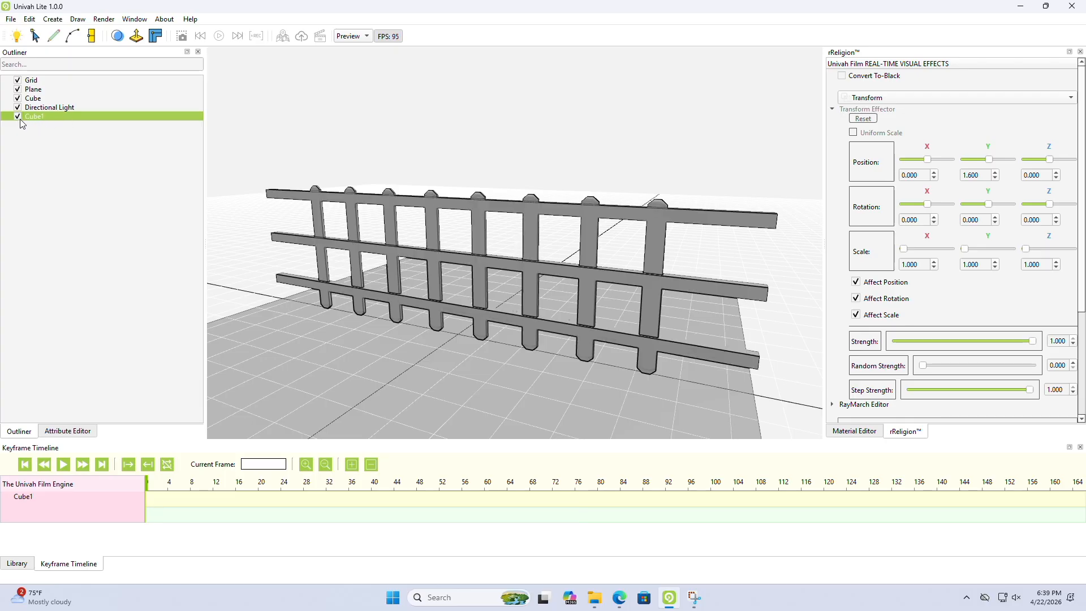
{"action": "left_click", "coordinate": [17, 117]}
{"action": "left_click", "coordinate": [18, 99]}
{"action": "left_click", "coordinate": [17, 99]}
Rename the picket object Cube to Fence.
{"action": "left_click", "coordinate": [43, 102]}
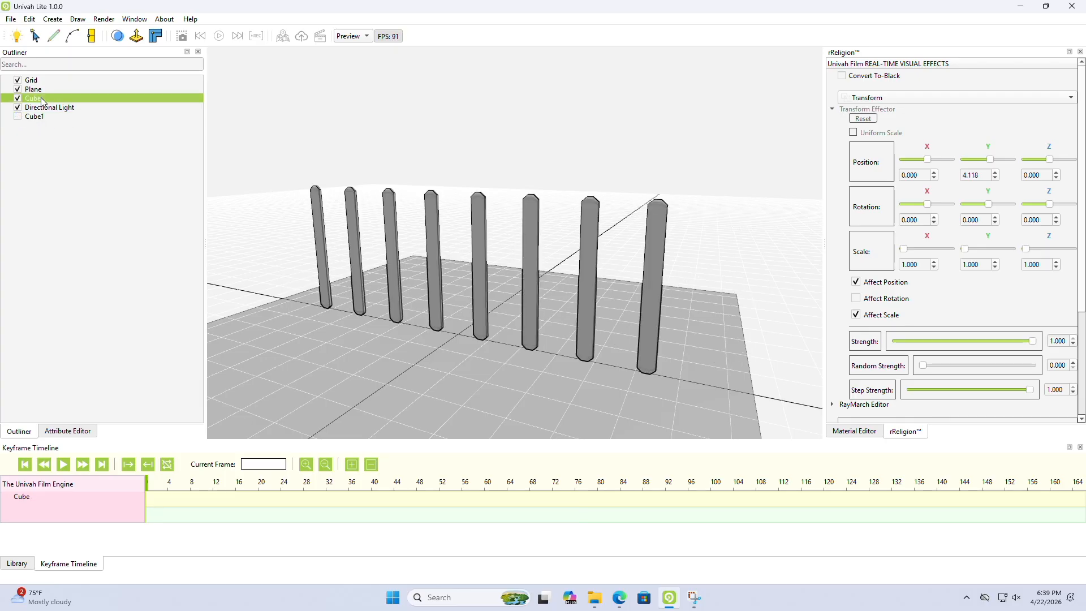
{"action": "double_click", "coordinate": [37, 102]}
{"action": "type", "text": "Fen"}
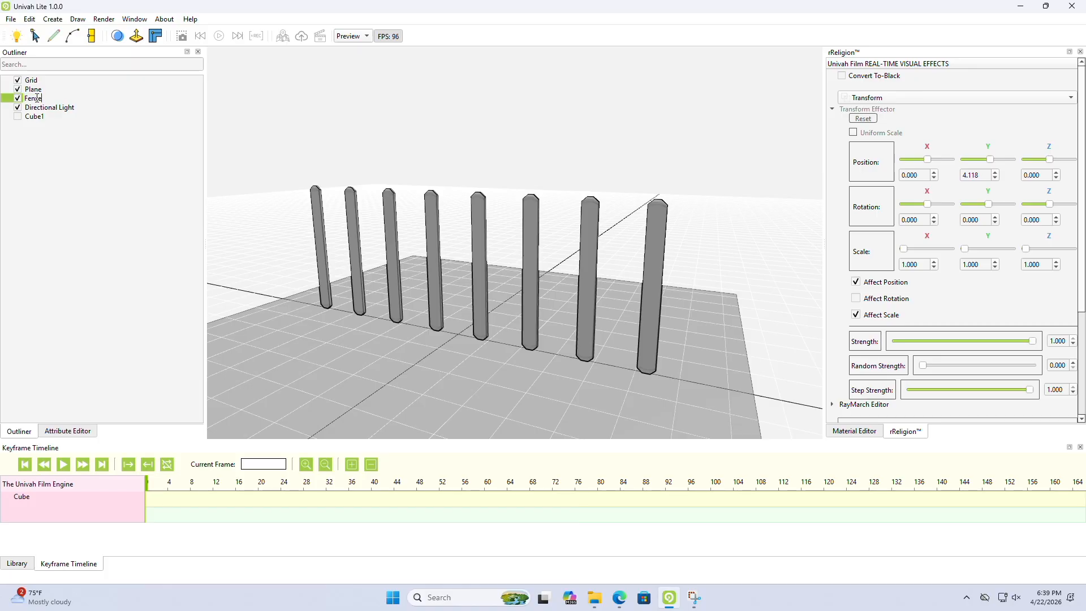
{"action": "type", "text": "xe"}
{"action": "key", "text": "Return"}
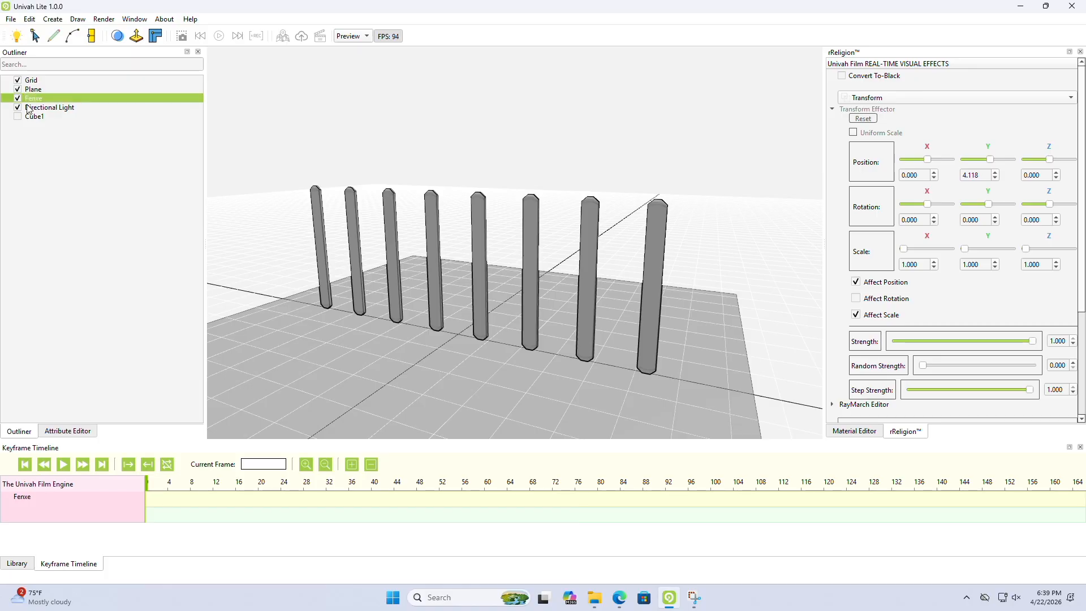
{"action": "double_click", "coordinate": [35, 101]}
{"action": "left_click", "coordinate": [74, 102]}
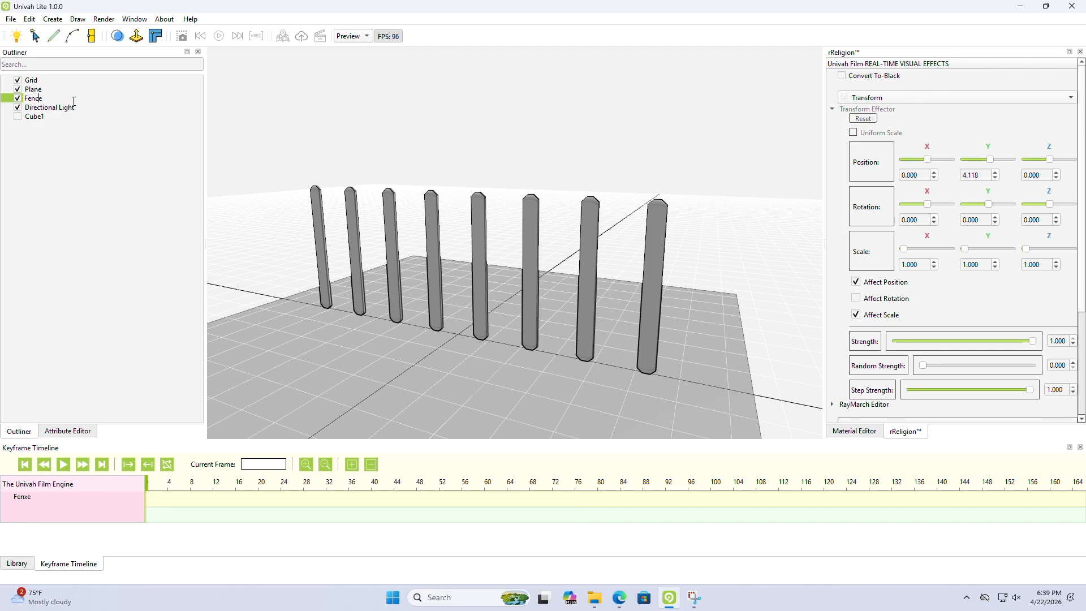
{"action": "key", "text": "Return"}
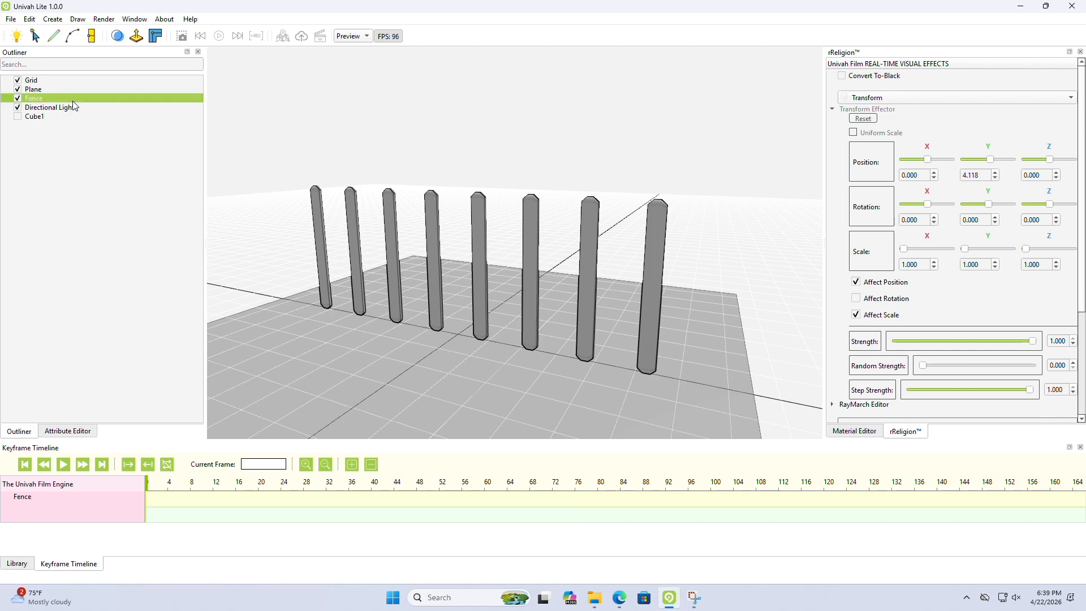
In the Fence pickets' Grid distribution, reduce Spacing Z to 1 and raise Grid Z to 31.
{"action": "left_click", "coordinate": [17, 117]}
{"action": "left_click", "coordinate": [18, 116]}
{"action": "left_click", "coordinate": [906, 101]}
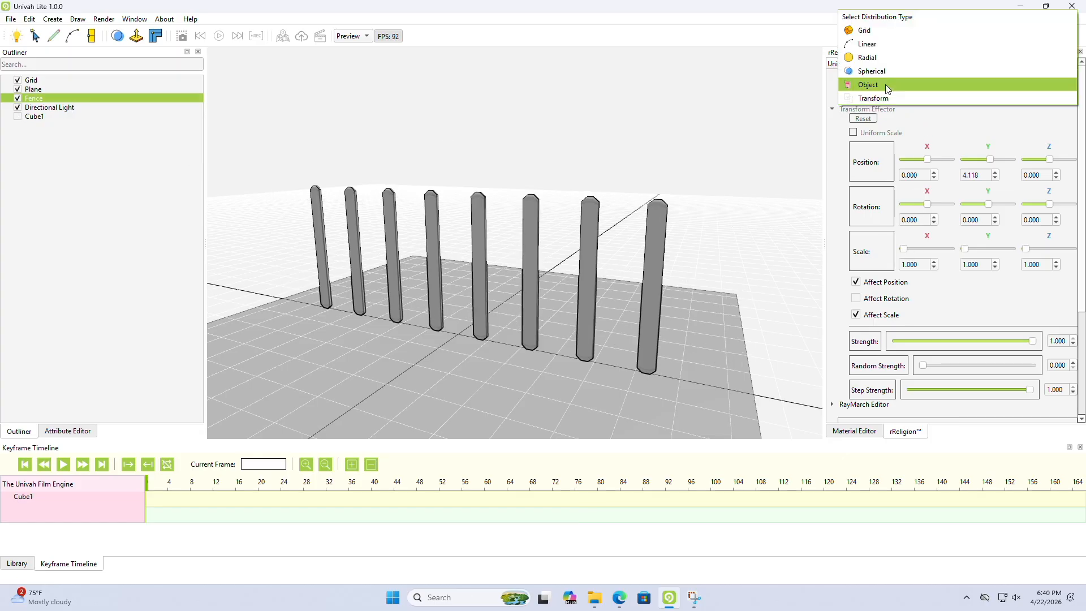
{"action": "left_click", "coordinate": [870, 31]}
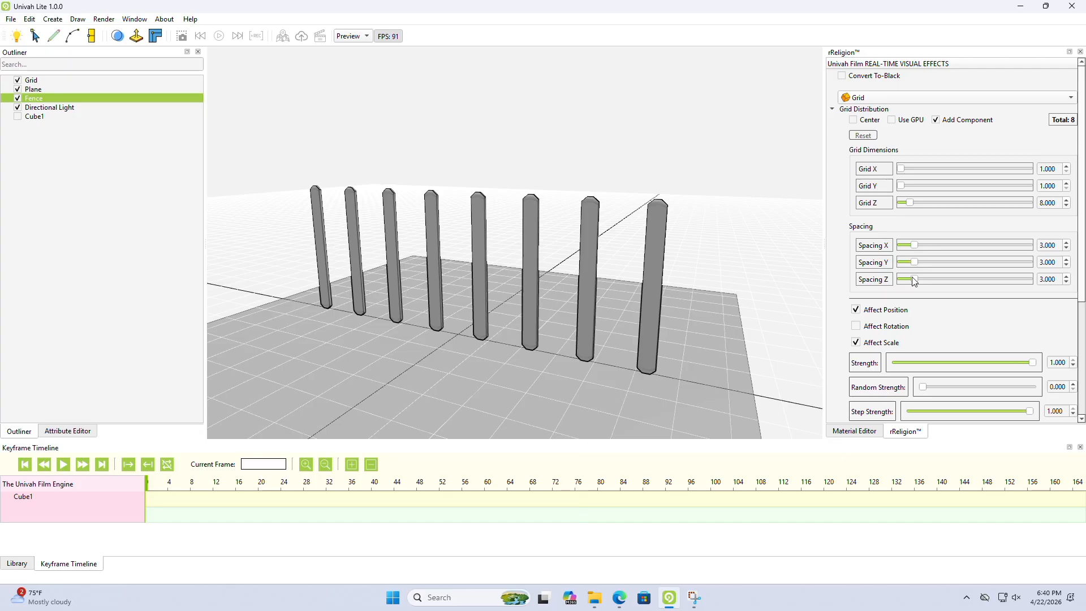
{"action": "left_click_drag", "start_coordinate": [912, 282], "coordinate": [896, 284]}
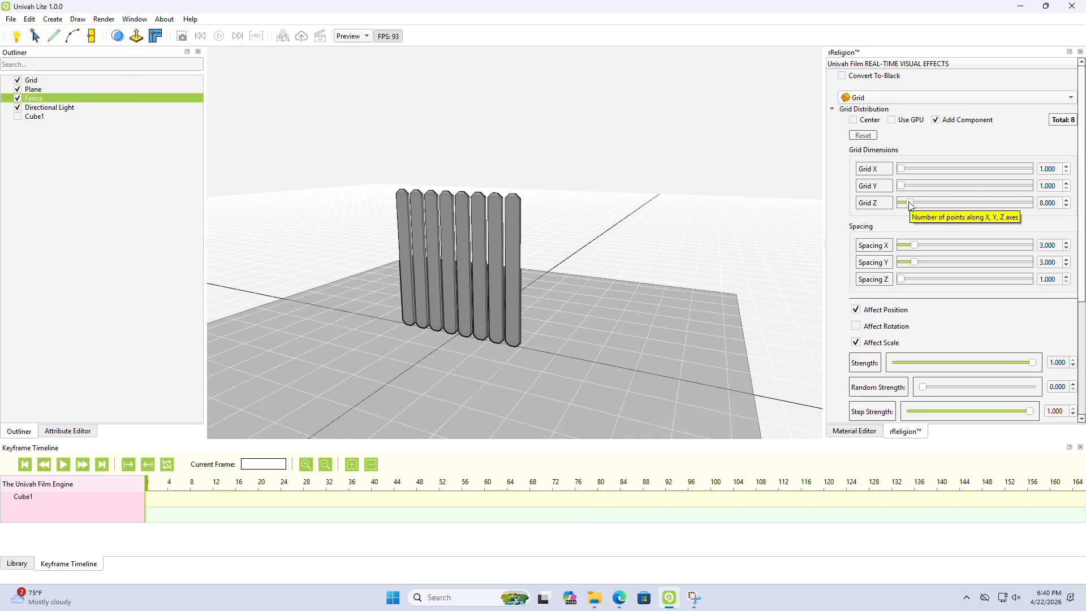
{"action": "left_click_drag", "start_coordinate": [911, 205], "coordinate": [940, 207]}
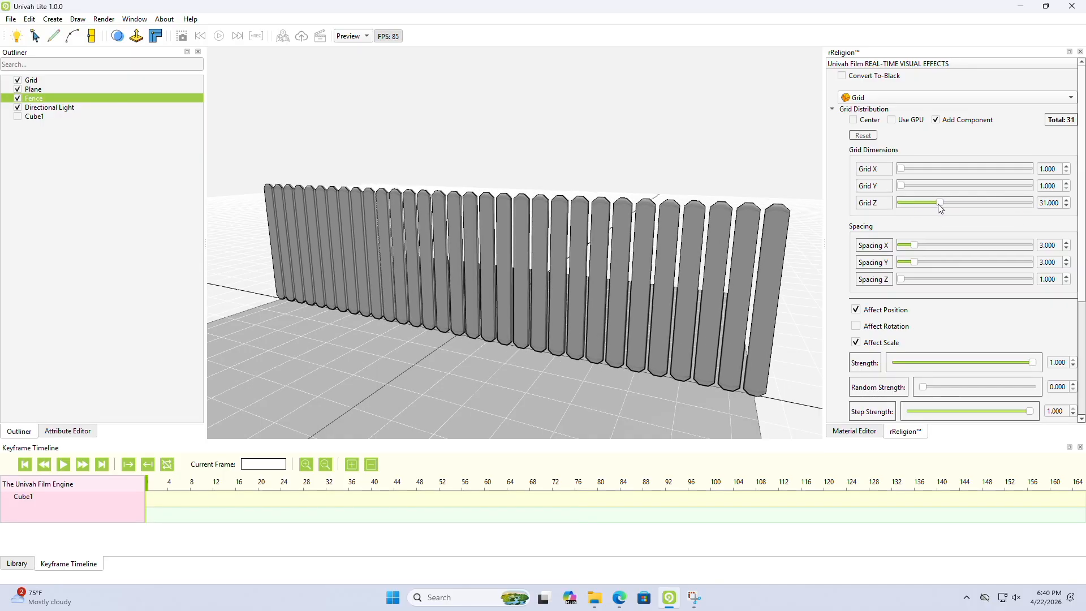
{"action": "middle_click_drag", "start_coordinate": [677, 294], "coordinate": [606, 310]}
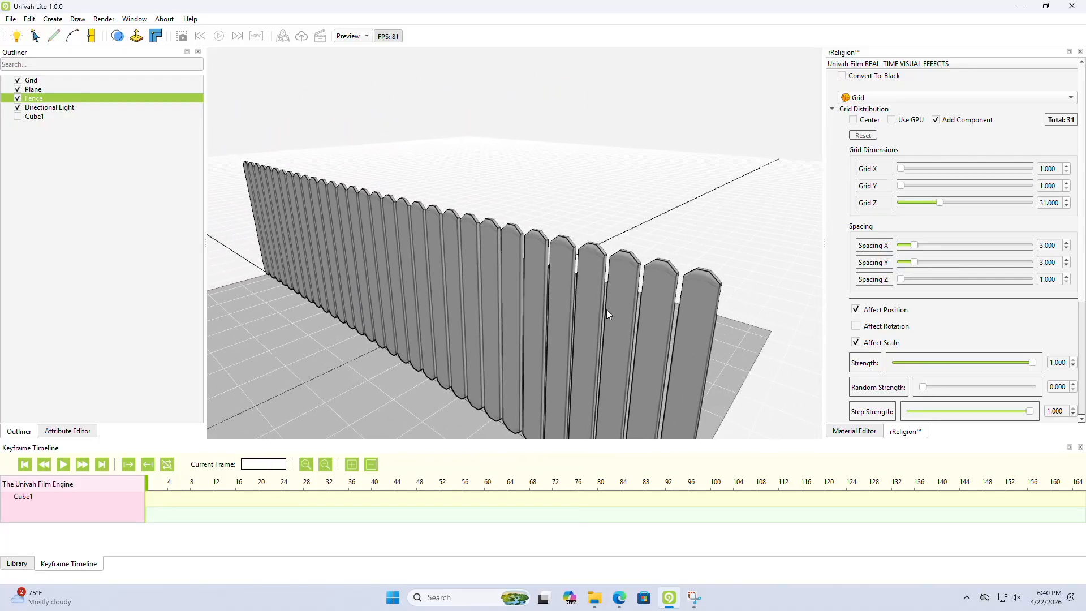
Show the Cube1 rails again, toggling rails and pickets to compare them along the extended fence.
{"action": "left_click", "coordinate": [18, 117]}
{"action": "scroll", "coordinate": [409, 254], "scroll_direction": "up", "scroll_amount": 5}
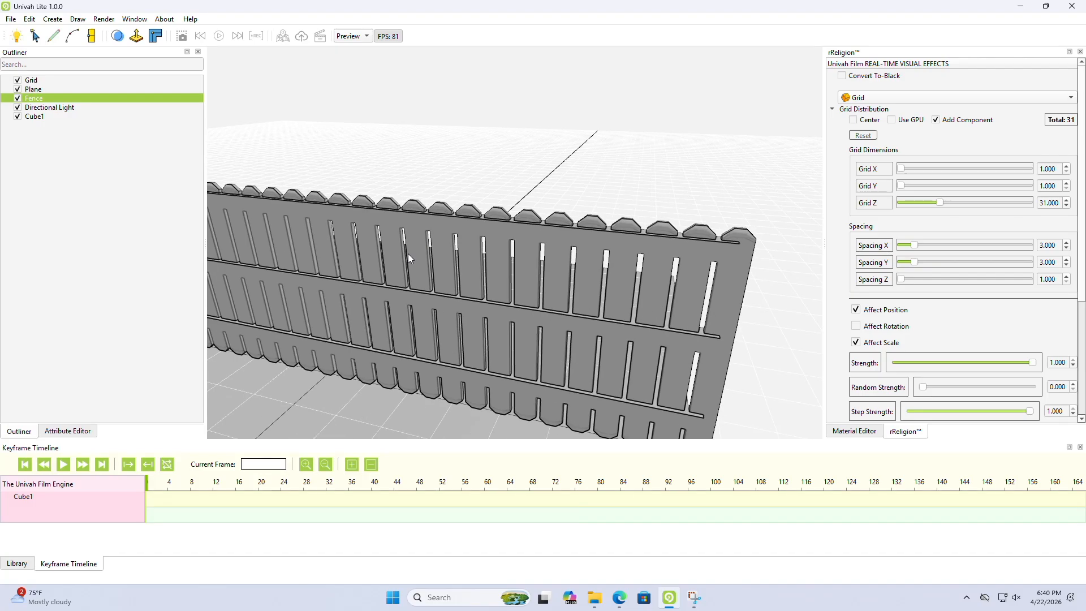
{"action": "middle_click_drag", "start_coordinate": [398, 255], "coordinate": [651, 244]}
{"action": "left_click", "coordinate": [17, 116]}
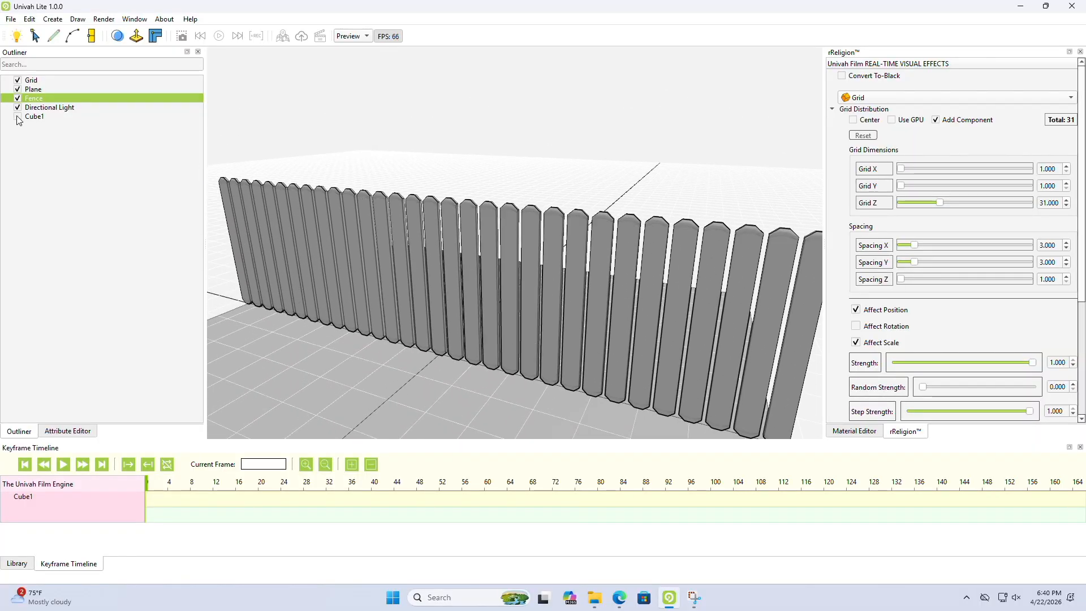
{"action": "left_click", "coordinate": [18, 116]}
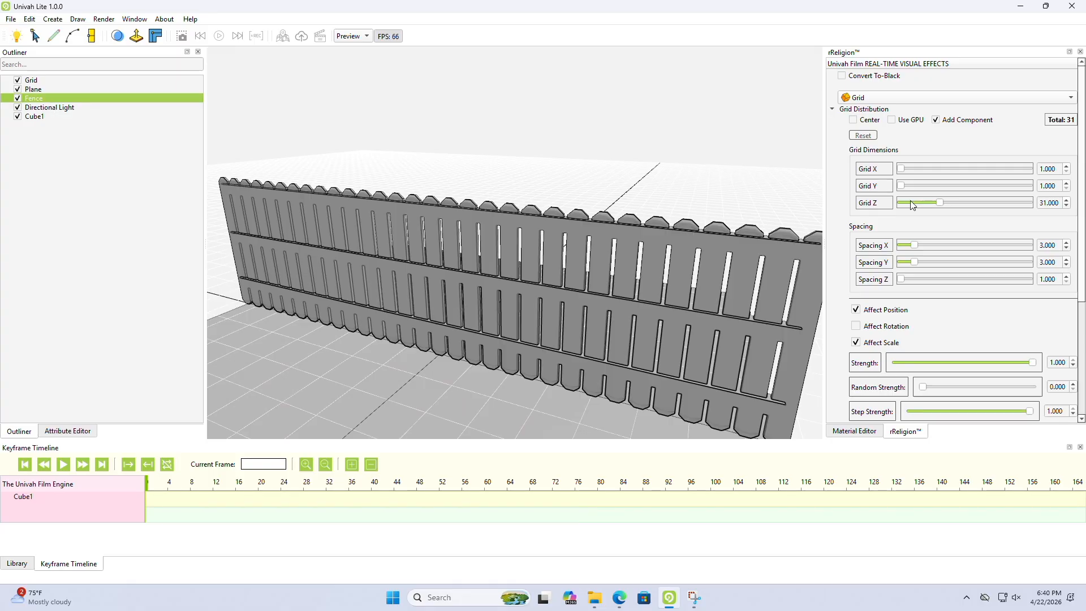
{"action": "left_click", "coordinate": [18, 99]}
{"action": "left_click", "coordinate": [18, 99]}
Widen the gaps between the Fence pickets by setting their grid Spacing Z to 2.
{"action": "left_click_drag", "start_coordinate": [904, 280], "coordinate": [908, 279]}
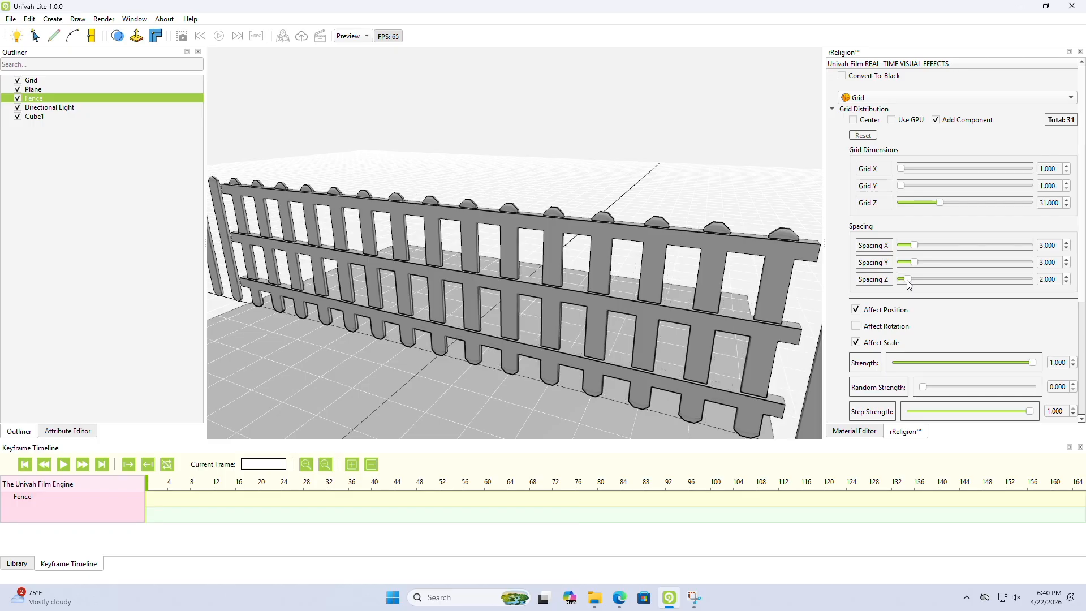
{"action": "scroll", "coordinate": [565, 302], "scroll_direction": "down", "scroll_amount": 3}
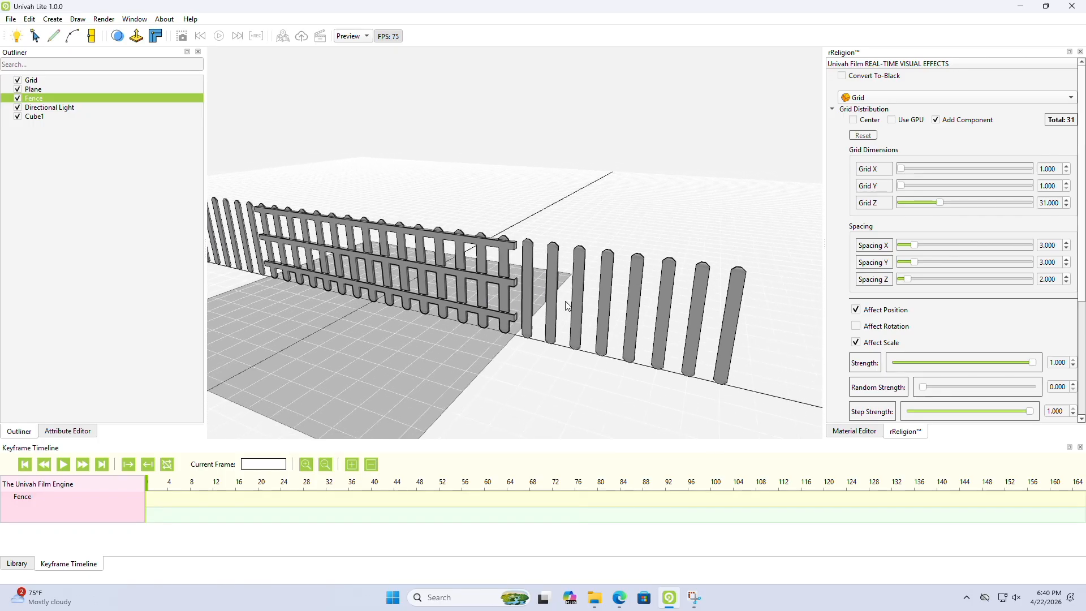
{"action": "middle_click_drag", "start_coordinate": [568, 305], "coordinate": [493, 301]}
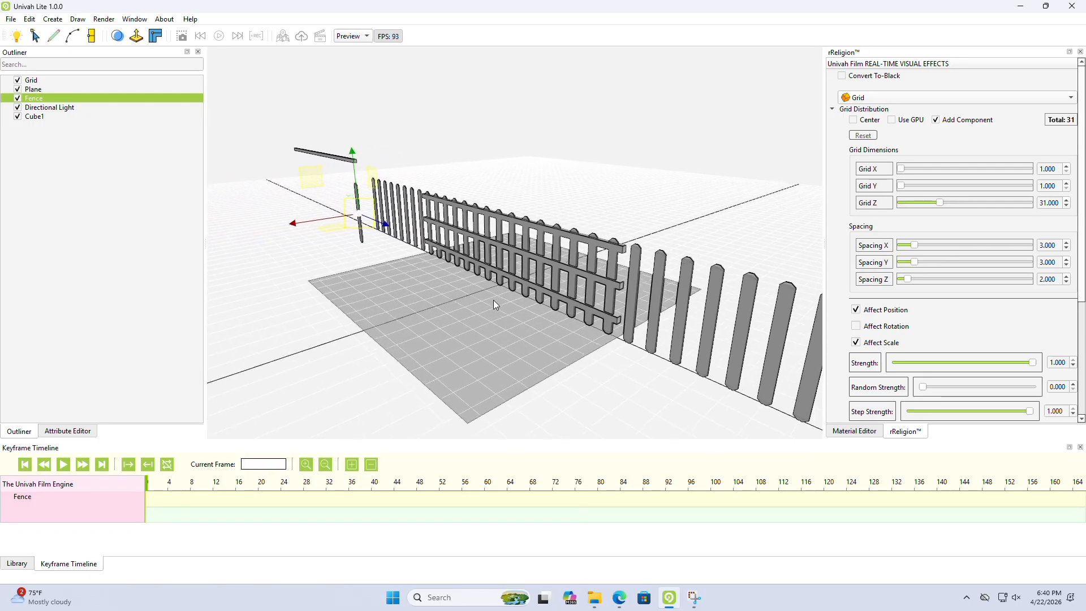
{"action": "left_click_drag", "start_coordinate": [908, 280], "coordinate": [908, 279]}
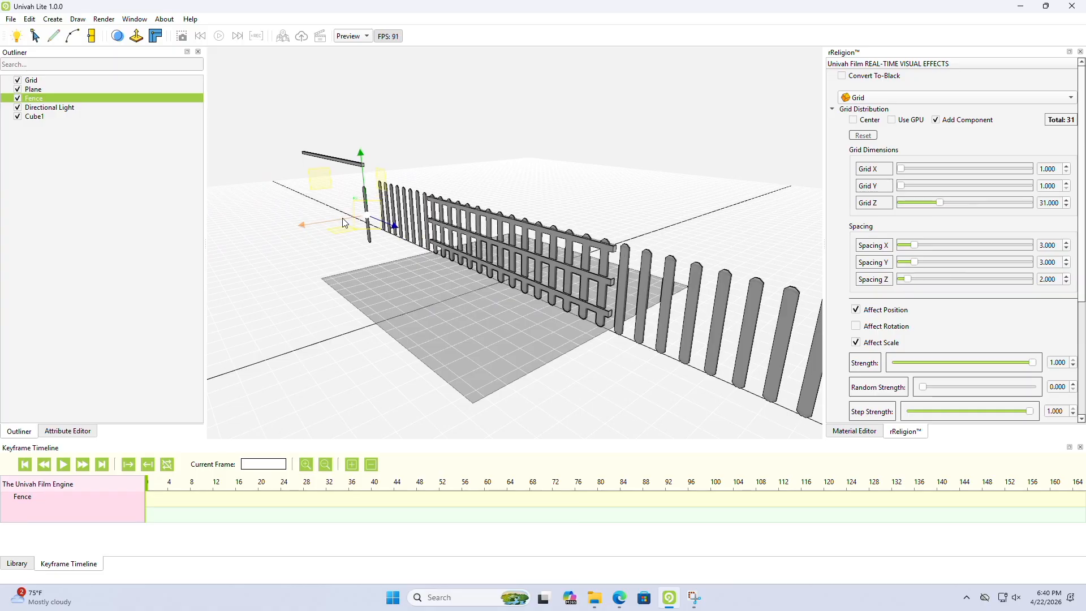
Select the Cube1 rails, reopen their Grid distribution with Spacing Z kept at 1, and toggle their visibility off and on.
{"action": "left_click", "coordinate": [36, 117]}
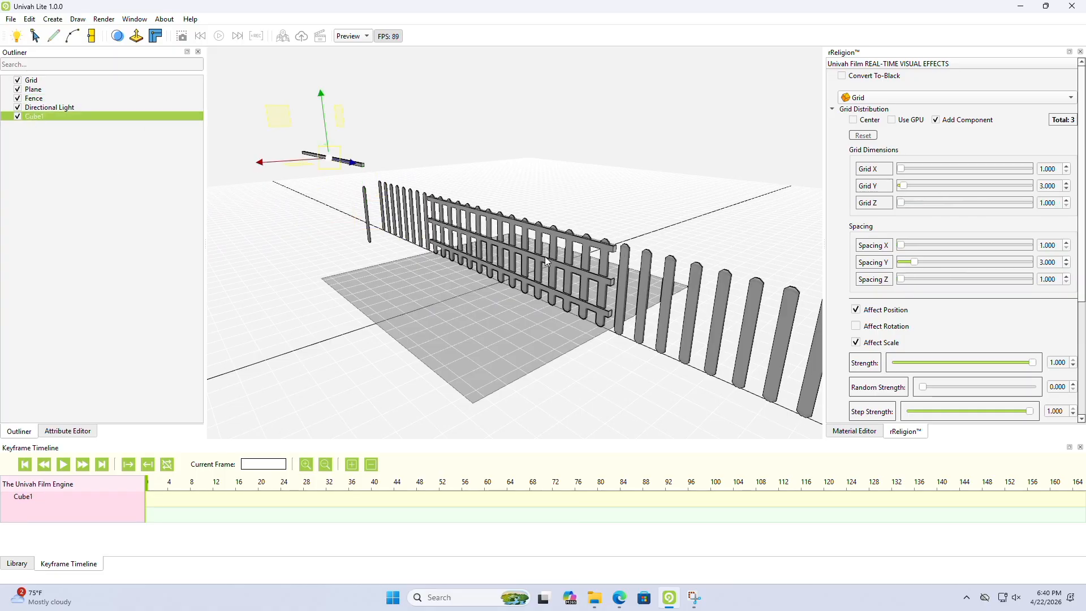
{"action": "left_click", "coordinate": [865, 100]}
{"action": "left_click", "coordinate": [869, 90]}
{"action": "left_click", "coordinate": [868, 98]}
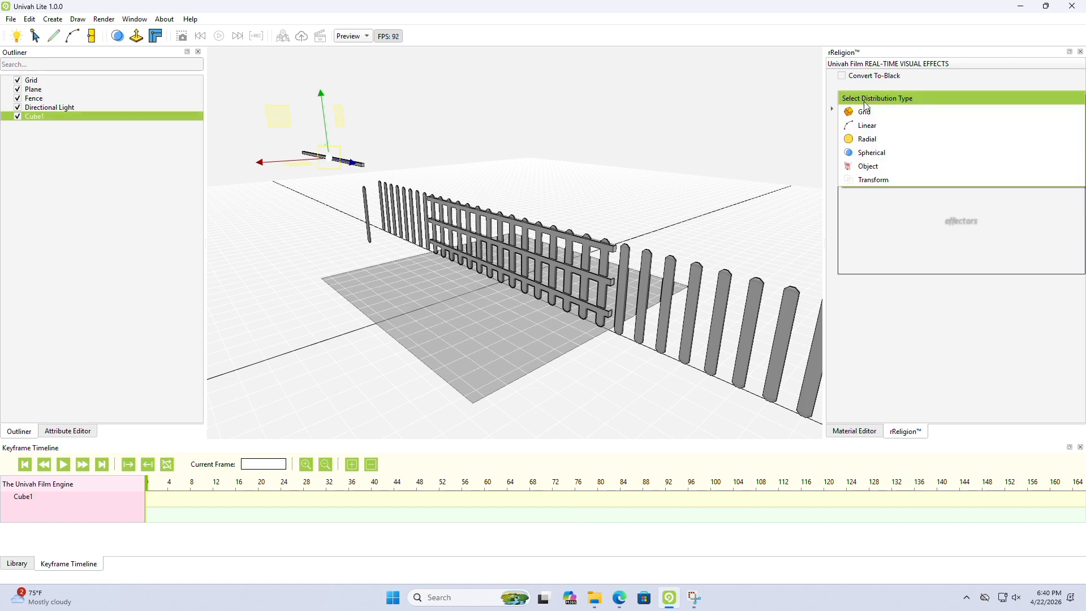
{"action": "left_click", "coordinate": [861, 110]}
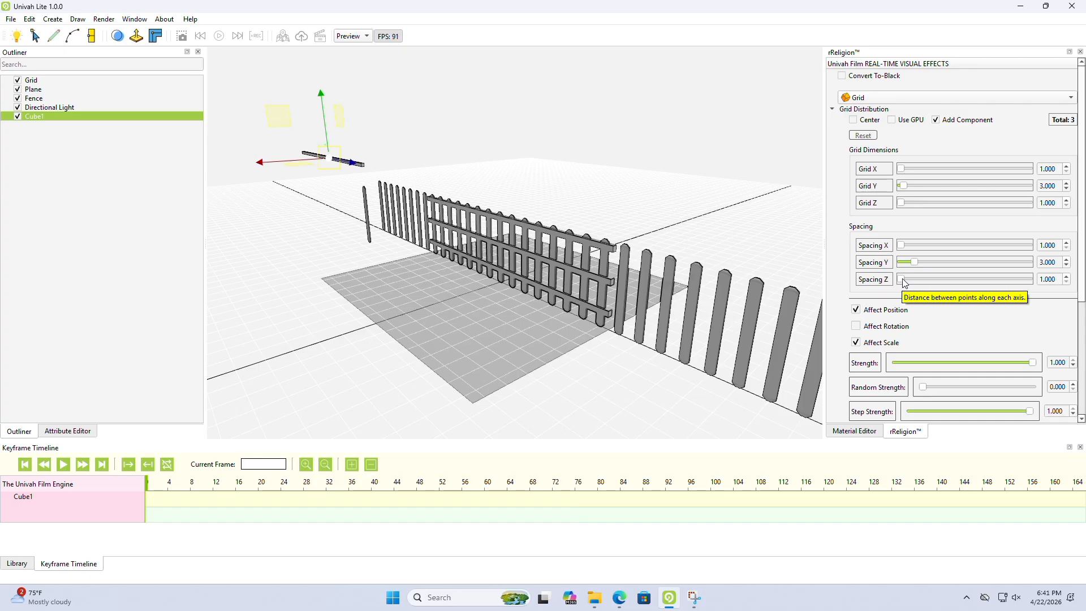
{"action": "mouse_move", "coordinate": [901, 279]}
{"action": "left_mouse_down"}
{"action": "mouse_move", "coordinate": [930, 281]}
{"action": "mouse_move", "coordinate": [895, 284]}
{"action": "left_mouse_up"}
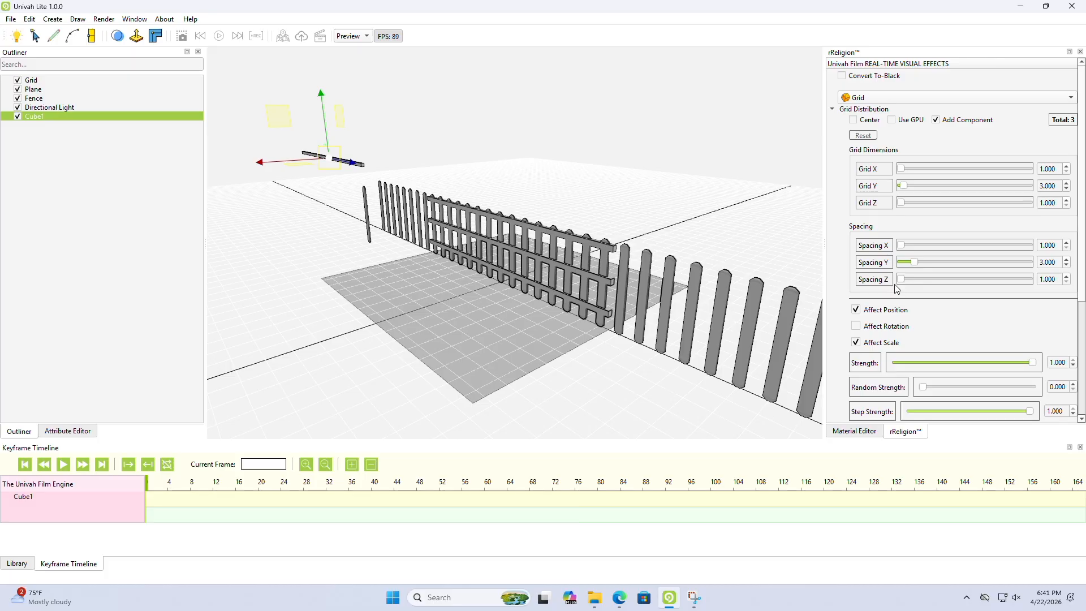
{"action": "left_click", "coordinate": [18, 117]}
{"action": "left_click", "coordinate": [17, 117]}
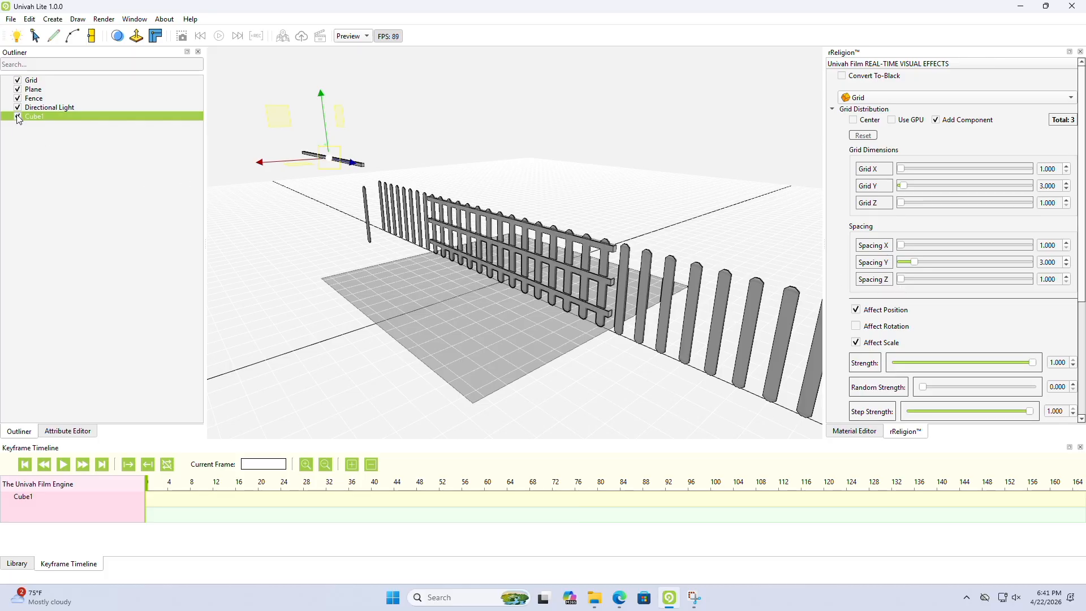
Try the Linear distribution on the Cube1 rails.
{"action": "left_click", "coordinate": [865, 97]}
{"action": "left_click", "coordinate": [863, 87]}
{"action": "left_click", "coordinate": [865, 98]}
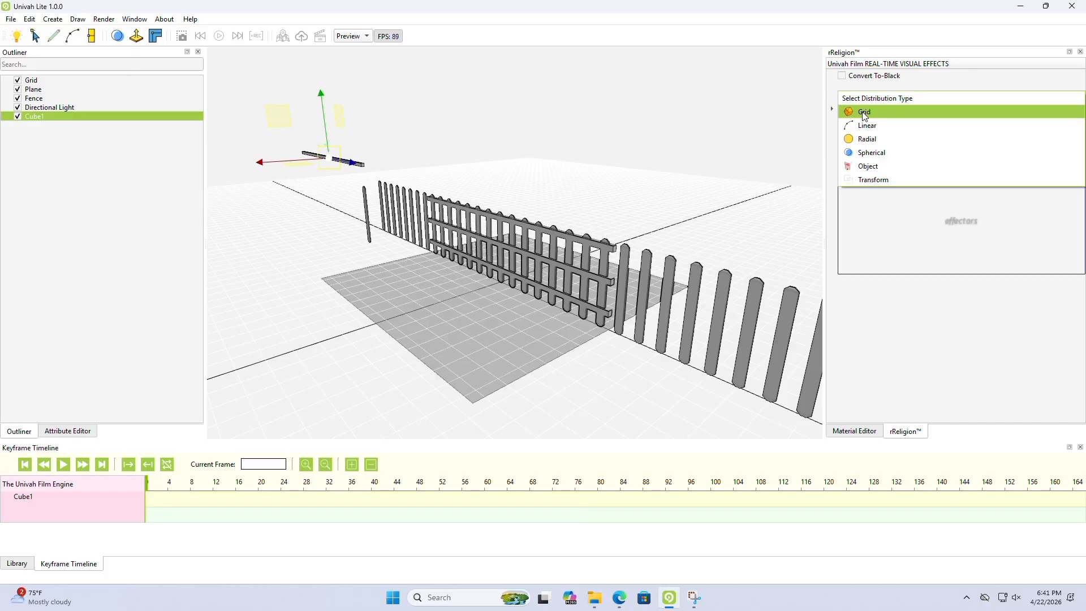
{"action": "left_click", "coordinate": [869, 124]}
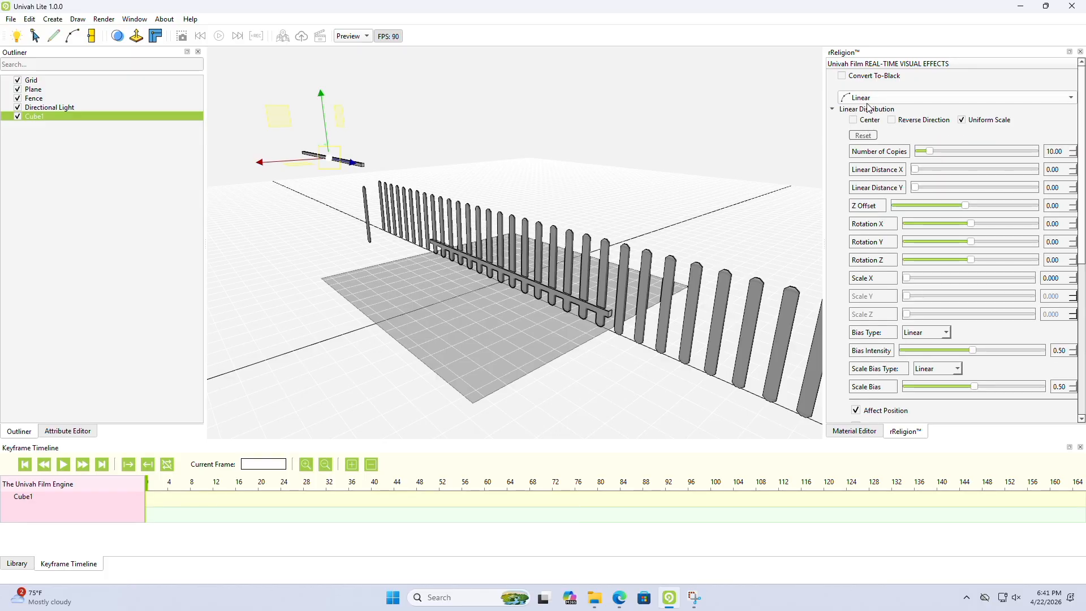
Return the Cube1 rails to the Grid distribution and extend them along the pickets with Spacing Z 3 and Grid Z 7.
{"action": "left_click", "coordinate": [869, 100]}
{"action": "left_click", "coordinate": [870, 90]}
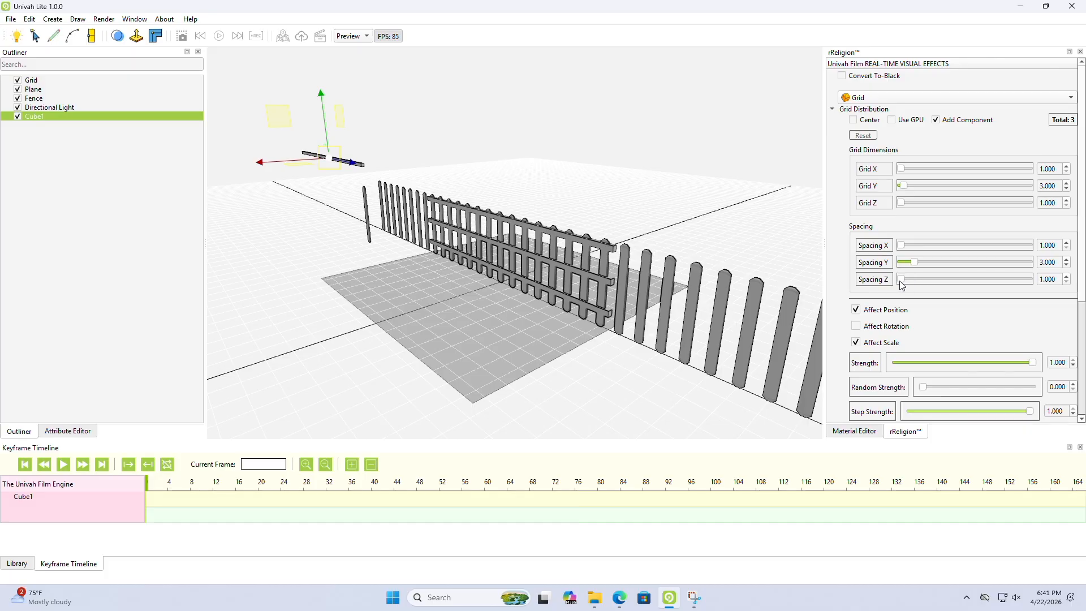
{"action": "left_click_drag", "start_coordinate": [905, 281], "coordinate": [915, 281]}
{"action": "left_click_drag", "start_coordinate": [903, 205], "coordinate": [910, 207]}
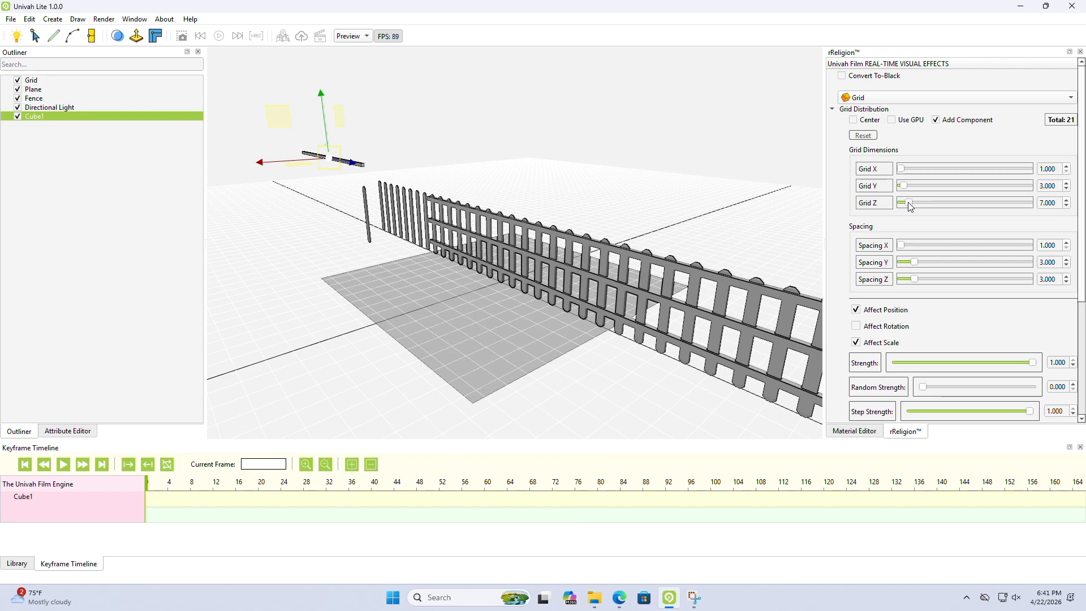
Extend the Cube1 rails by trying Grid Z 10 and reducing it to 8.
{"action": "right_click_drag", "start_coordinate": [503, 283], "coordinate": [525, 288]}
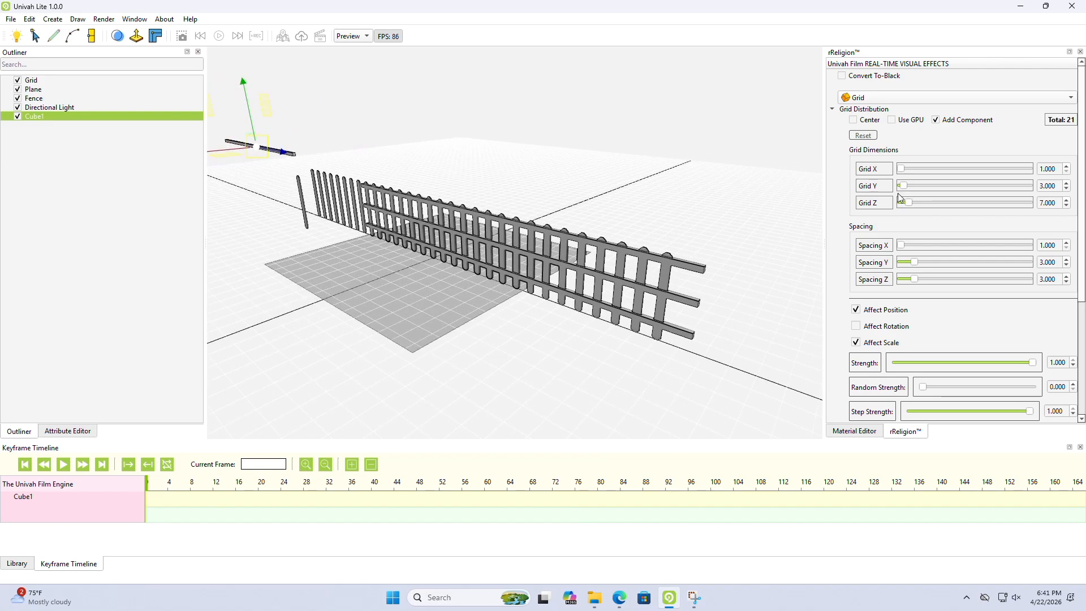
{"action": "left_click_drag", "start_coordinate": [913, 208], "coordinate": [915, 213]}
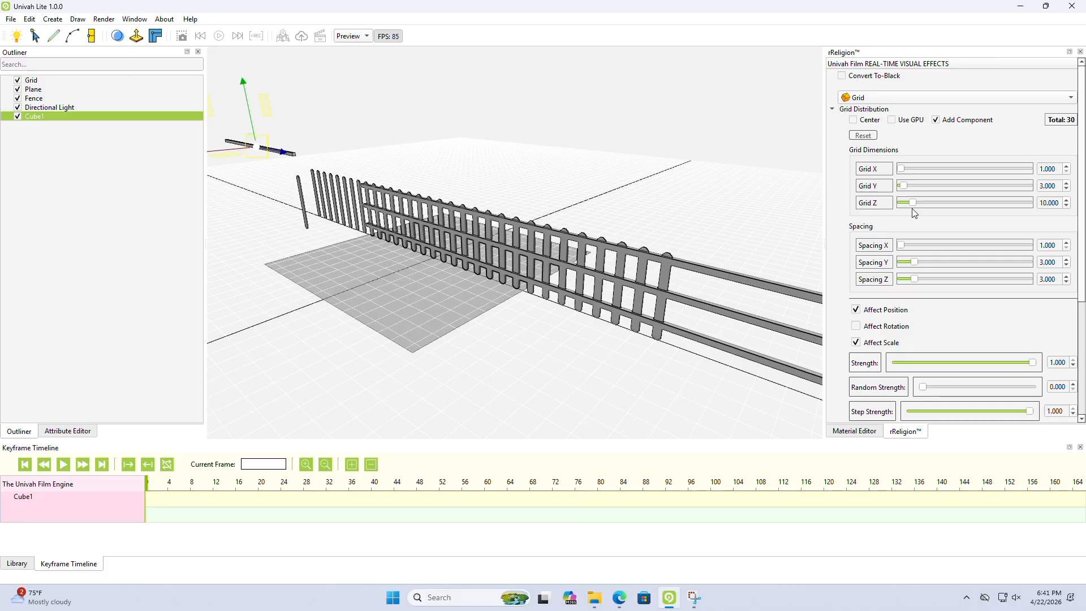
{"action": "mouse_move", "coordinate": [622, 308]}
{"action": "right_mouse_down"}
{"action": "mouse_move", "coordinate": [721, 321]}
{"action": "mouse_move", "coordinate": [615, 309]}
{"action": "right_mouse_up"}
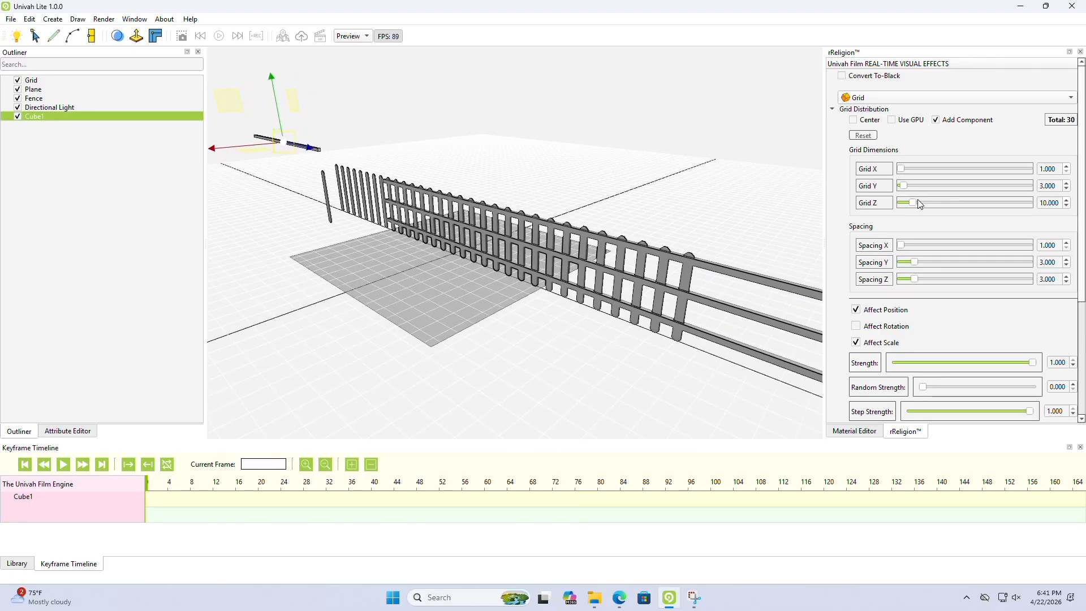
{"action": "mouse_move", "coordinate": [913, 203]}
{"action": "left_mouse_down"}
{"action": "mouse_move", "coordinate": [893, 213]}
{"action": "mouse_move", "coordinate": [911, 214]}
{"action": "left_mouse_up"}
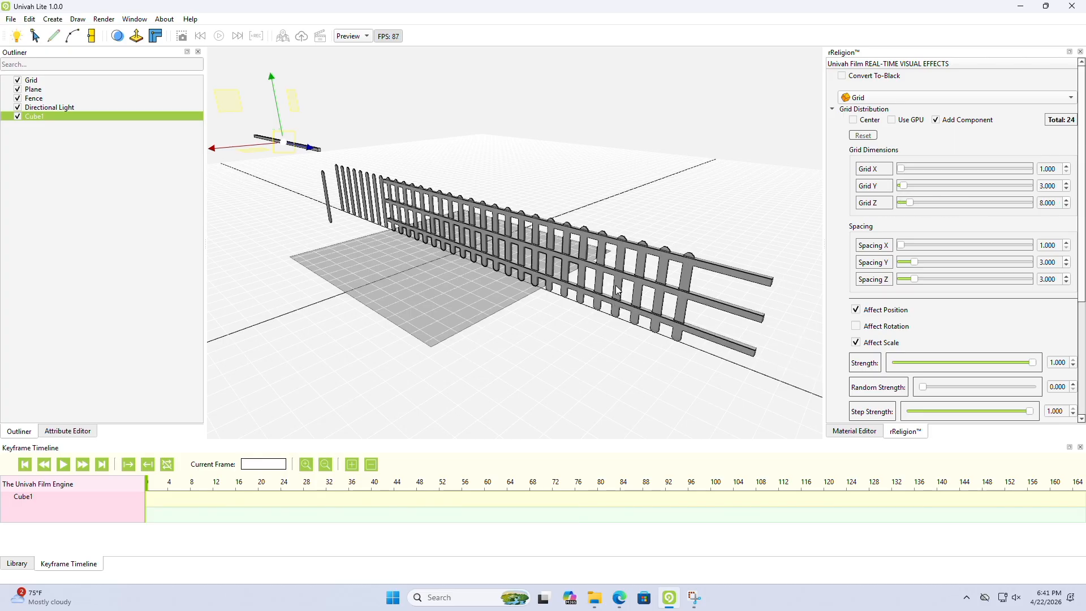
Shift the Cube1 rails back along the fence with the Transform effector, to a Position Z of about -14.7.
{"action": "left_click", "coordinate": [925, 100]}
{"action": "left_click", "coordinate": [884, 170]}
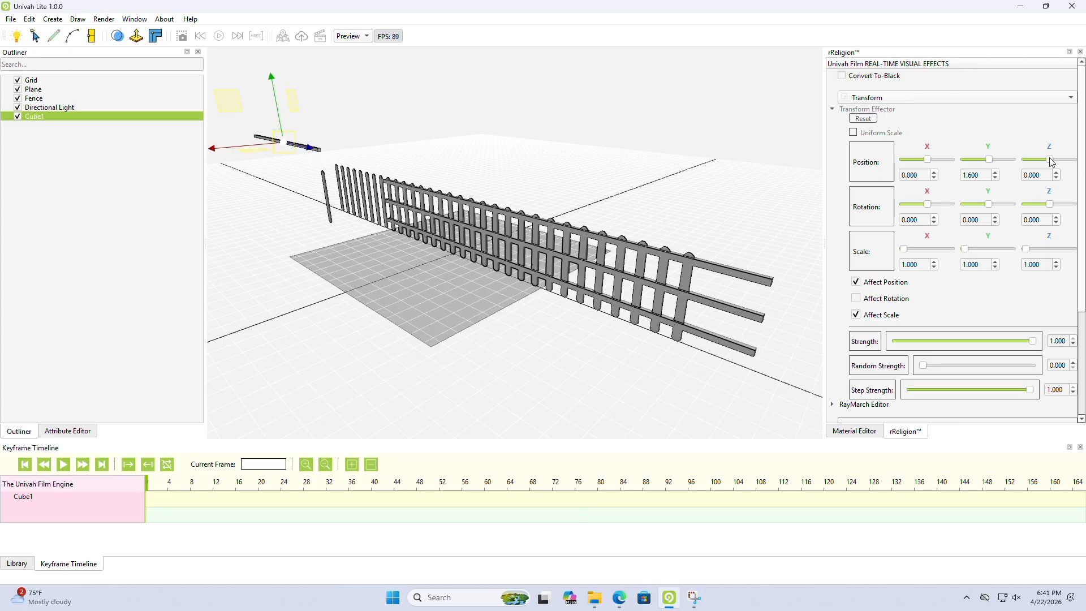
{"action": "mouse_move", "coordinate": [1051, 161]}
{"action": "left_mouse_down"}
{"action": "mouse_move", "coordinate": [1024, 160]}
{"action": "mouse_move", "coordinate": [1053, 165]}
{"action": "mouse_move", "coordinate": [1045, 168]}
{"action": "left_mouse_up"}
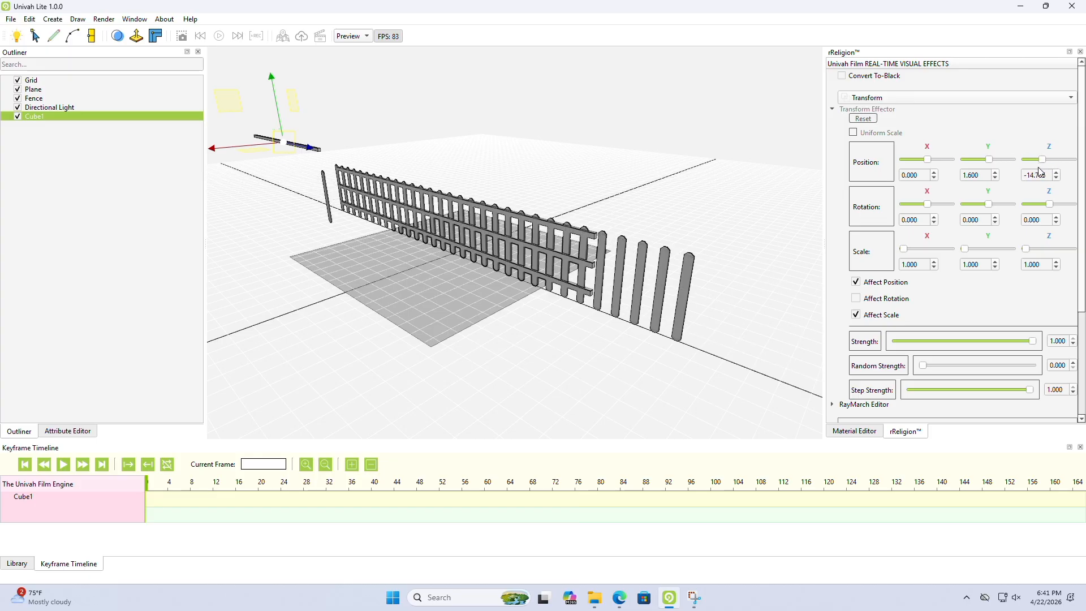
Return the Cube1 rails to the Grid distribution and set Grid Z to 11 so they span all the pickets.
{"action": "left_click", "coordinate": [944, 99]}
{"action": "left_click", "coordinate": [872, 35]}
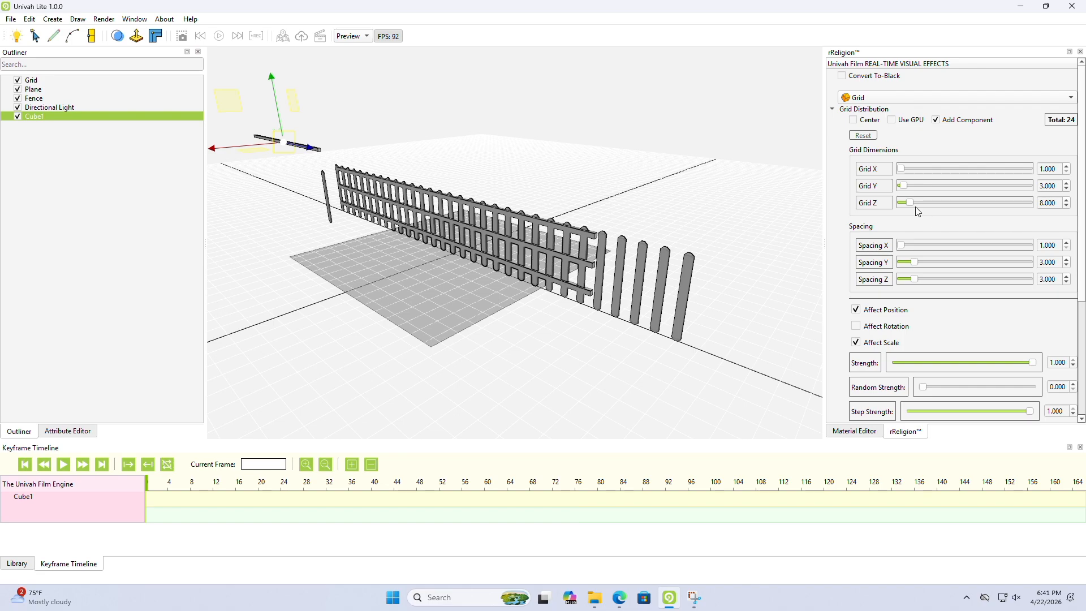
{"action": "left_click_drag", "start_coordinate": [915, 205], "coordinate": [915, 202]}
{"action": "middle_click_drag", "start_coordinate": [490, 285], "coordinate": [568, 275]}
{"action": "scroll", "coordinate": [547, 281], "scroll_direction": "up", "scroll_amount": 2}
{"action": "scroll", "coordinate": [546, 282], "scroll_direction": "up", "scroll_amount": 2}
{"action": "scroll", "coordinate": [568, 274], "scroll_direction": "up", "scroll_amount": 6}
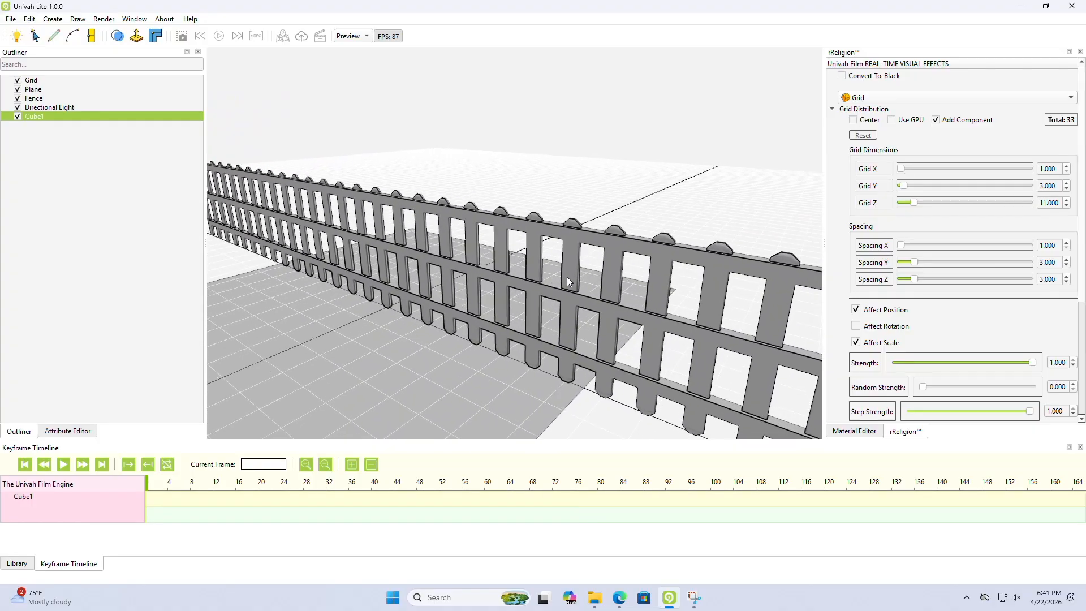
{"action": "scroll", "coordinate": [568, 280], "scroll_direction": "down", "scroll_amount": 3}
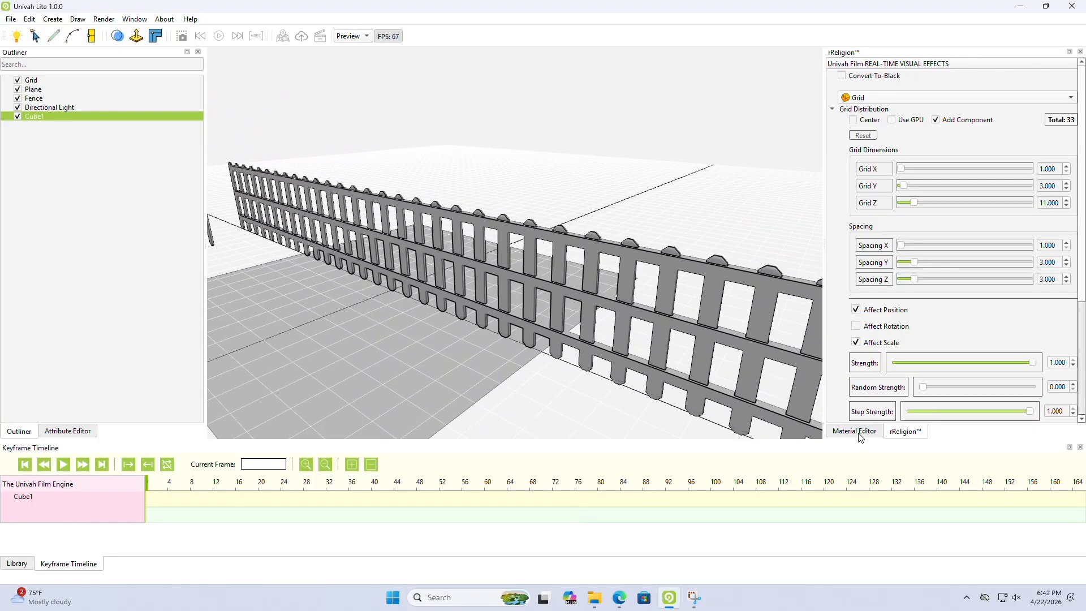
Load wood_planks_diff_4k as the diffuse texture of the Fence pickets' default material.
{"action": "left_click", "coordinate": [44, 89]}
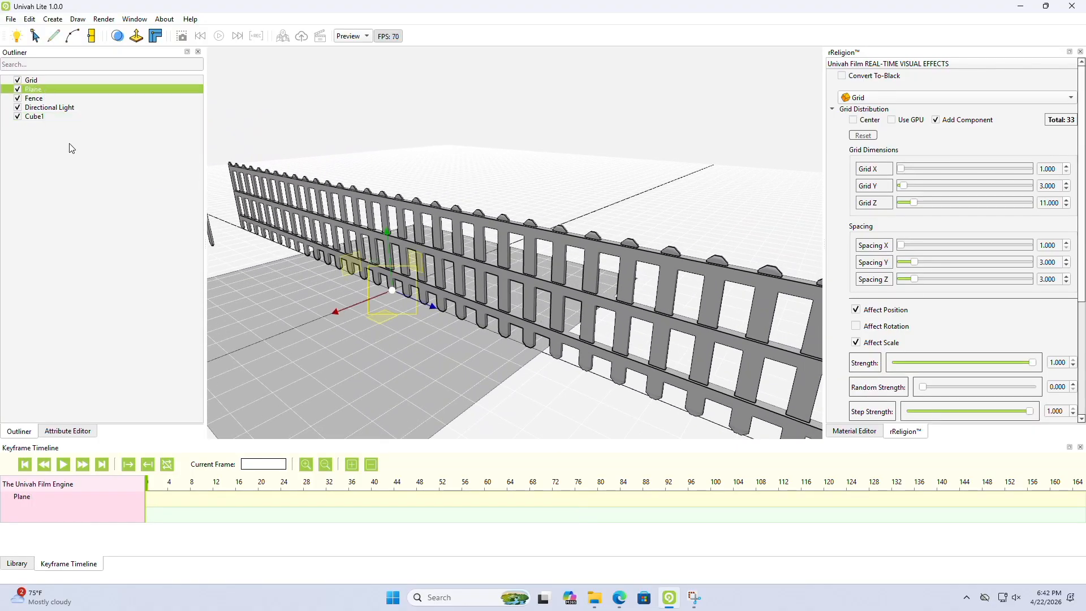
{"action": "left_click", "coordinate": [33, 99]}
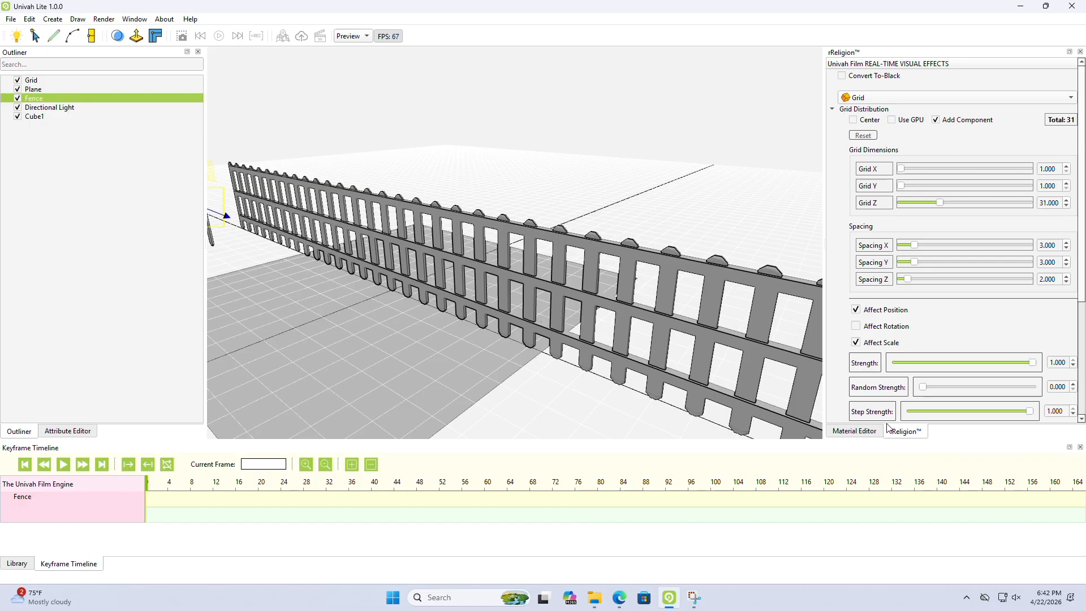
{"action": "left_click", "coordinate": [855, 431]}
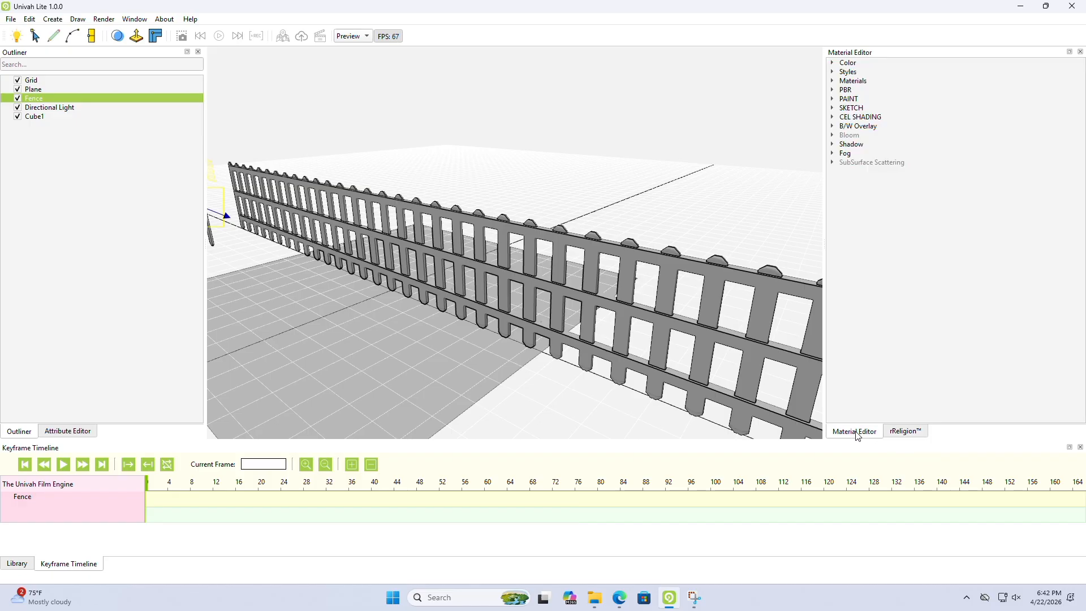
{"action": "left_click", "coordinate": [838, 83]}
{"action": "left_click", "coordinate": [595, 598]}
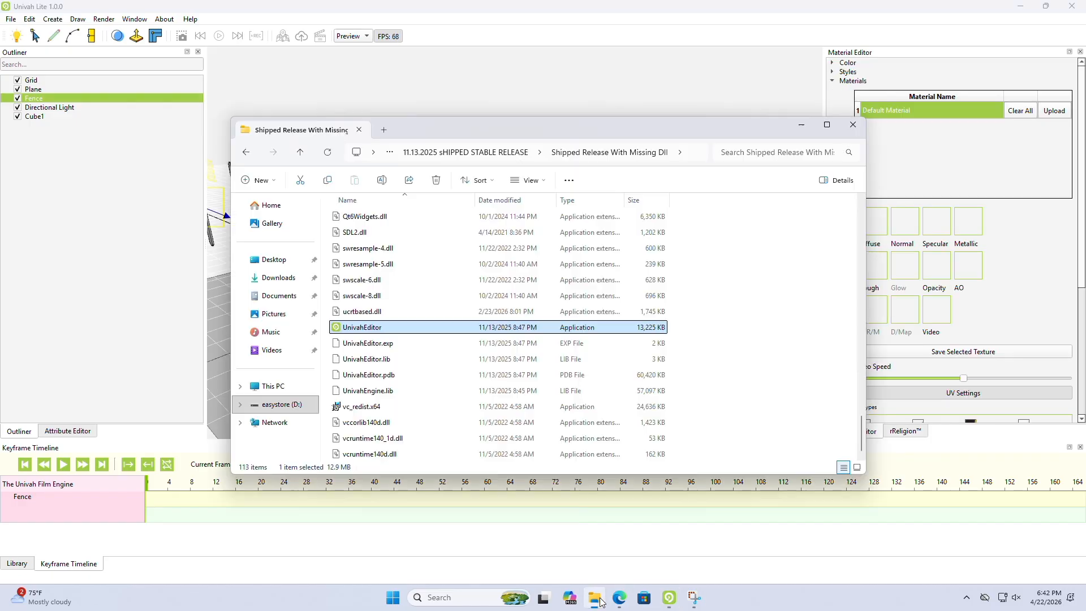
{"action": "left_click", "coordinate": [854, 124]}
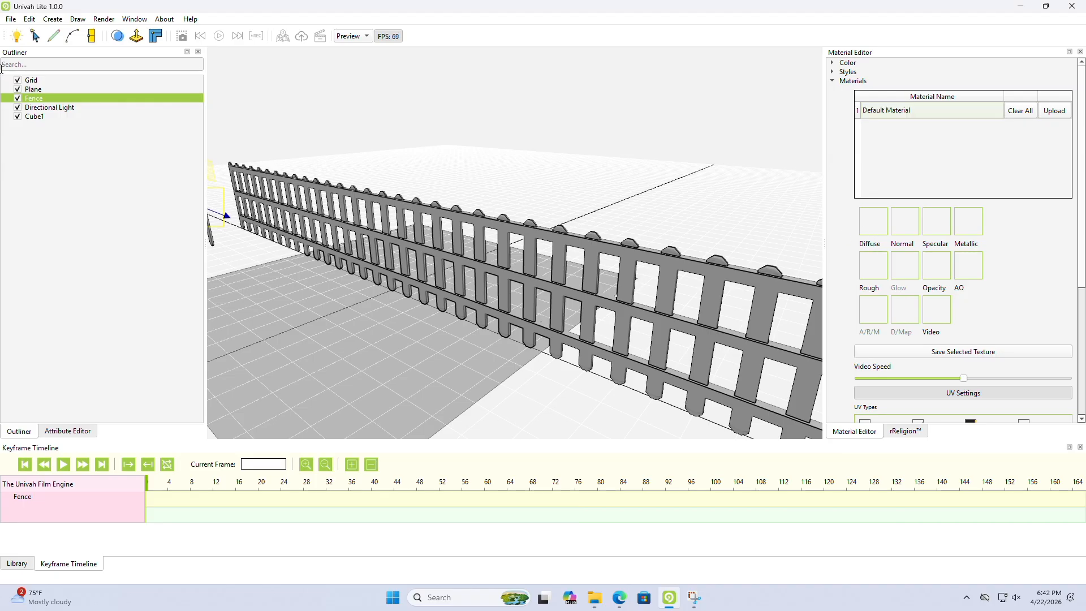
{"action": "left_click", "coordinate": [52, 108]}
{"action": "left_click", "coordinate": [39, 101]}
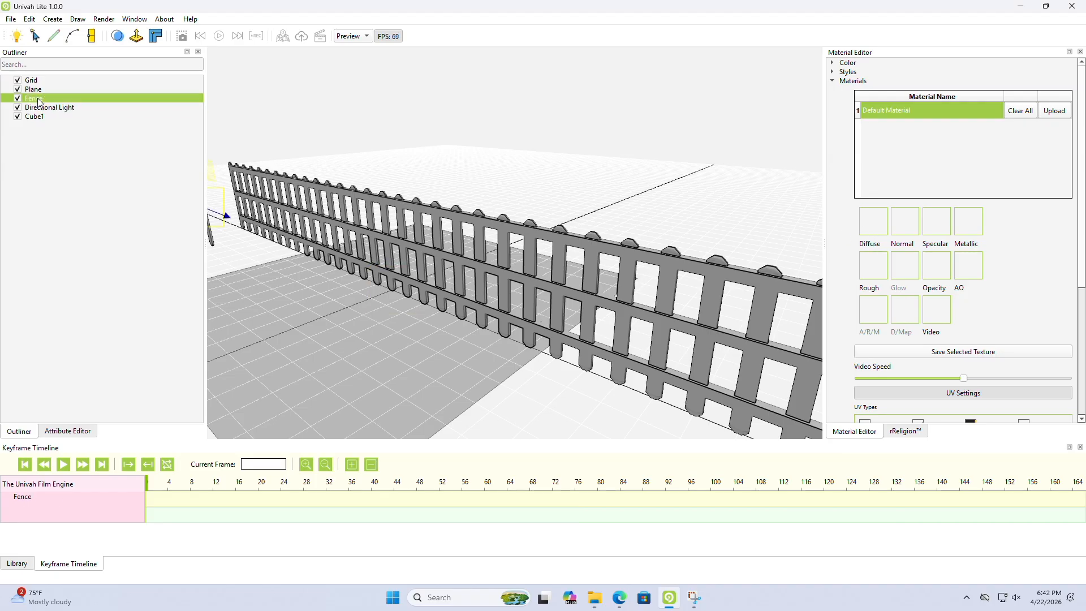
{"action": "left_click", "coordinate": [873, 222]}
{"action": "left_click", "coordinate": [260, 286]}
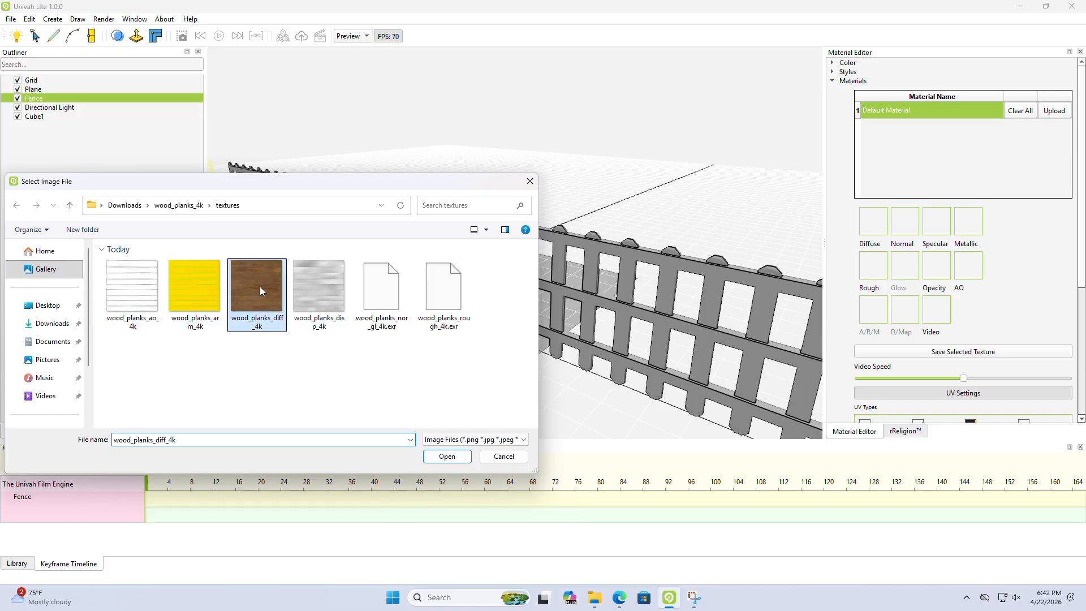
{"action": "left_click", "coordinate": [447, 456]}
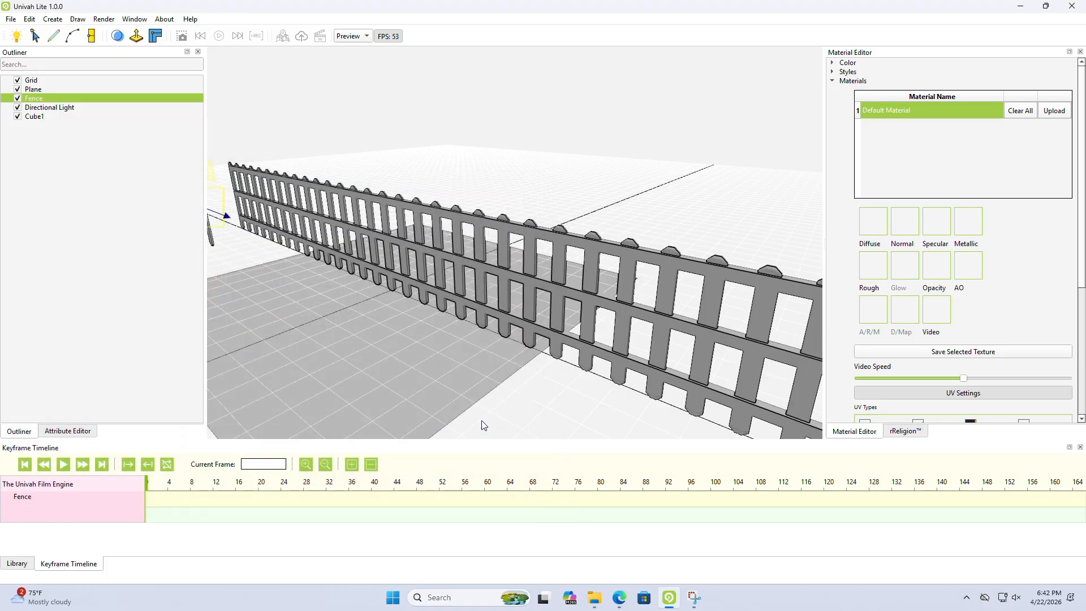
Hide the Cube1 rails and load wood_planks_nor_gl_4k.exr as the Fence pickets' normal map.
{"action": "scroll", "coordinate": [446, 345], "scroll_direction": "up", "scroll_amount": 10}
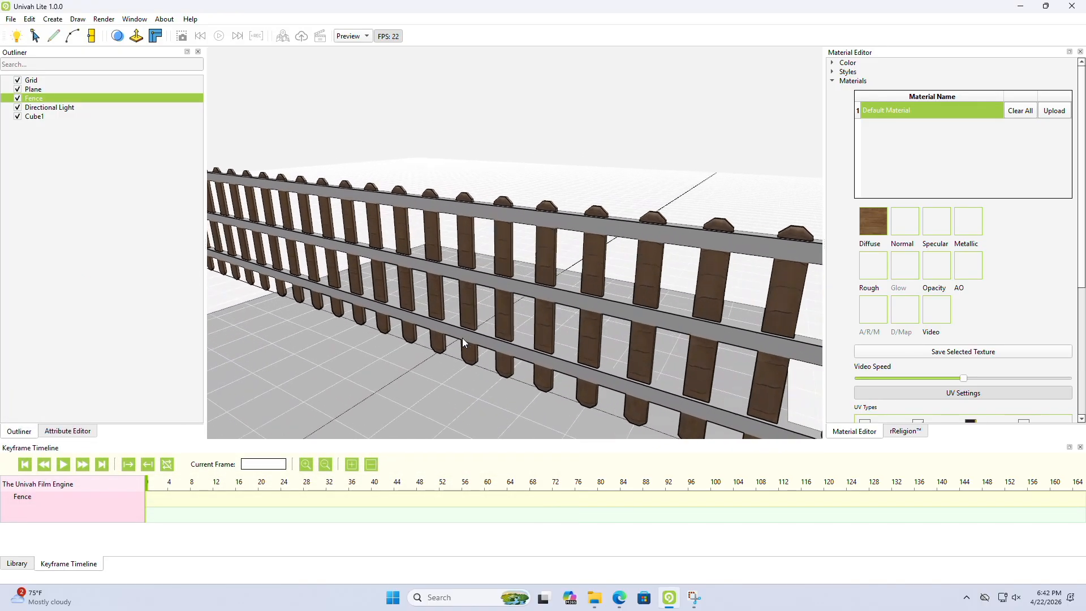
{"action": "scroll", "coordinate": [488, 329], "scroll_direction": "down", "scroll_amount": 10}
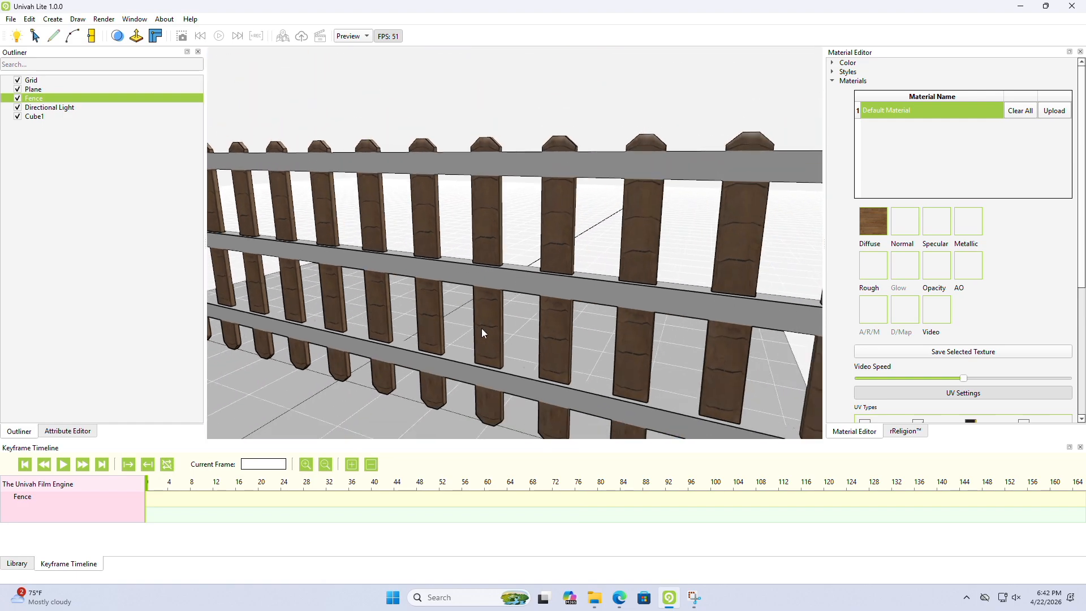
{"action": "left_click", "coordinate": [18, 116]}
{"action": "scroll", "coordinate": [488, 277], "scroll_direction": "up", "scroll_amount": 8}
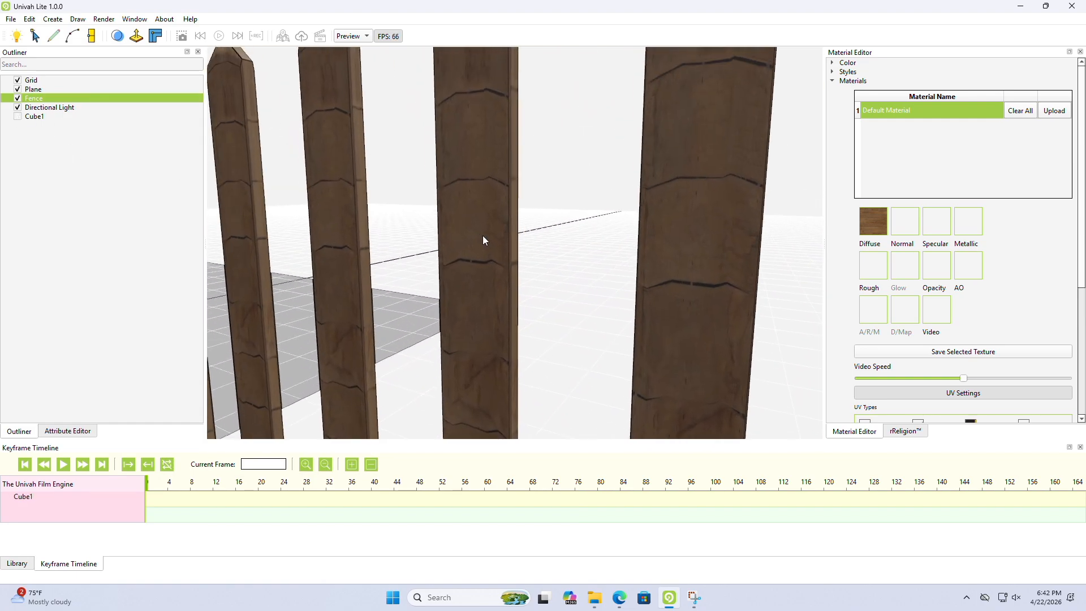
{"action": "scroll", "coordinate": [483, 236], "scroll_direction": "down", "scroll_amount": 3}
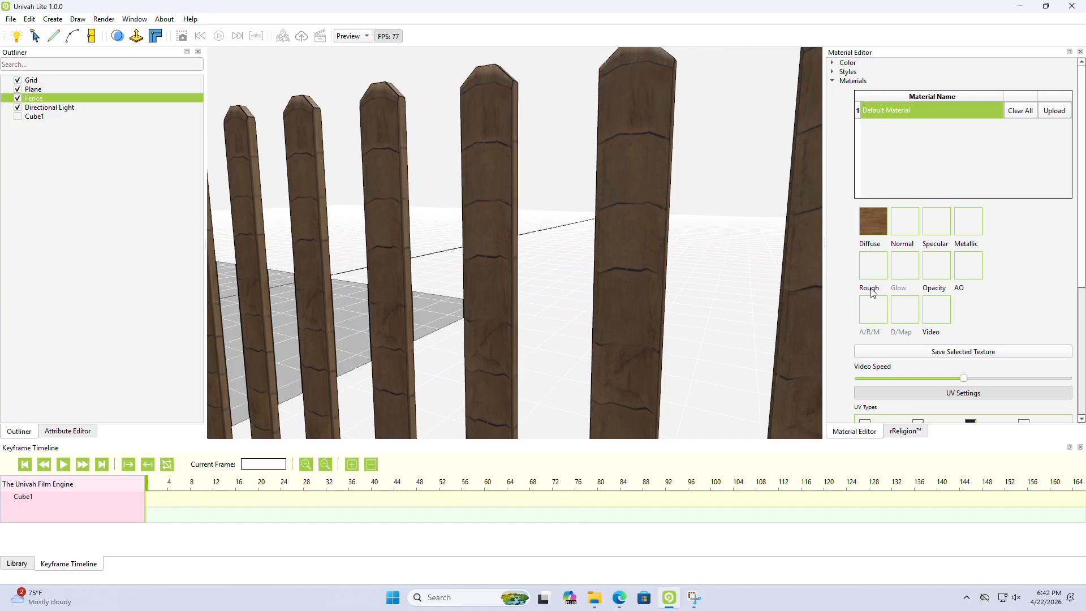
{"action": "left_click", "coordinate": [904, 228]}
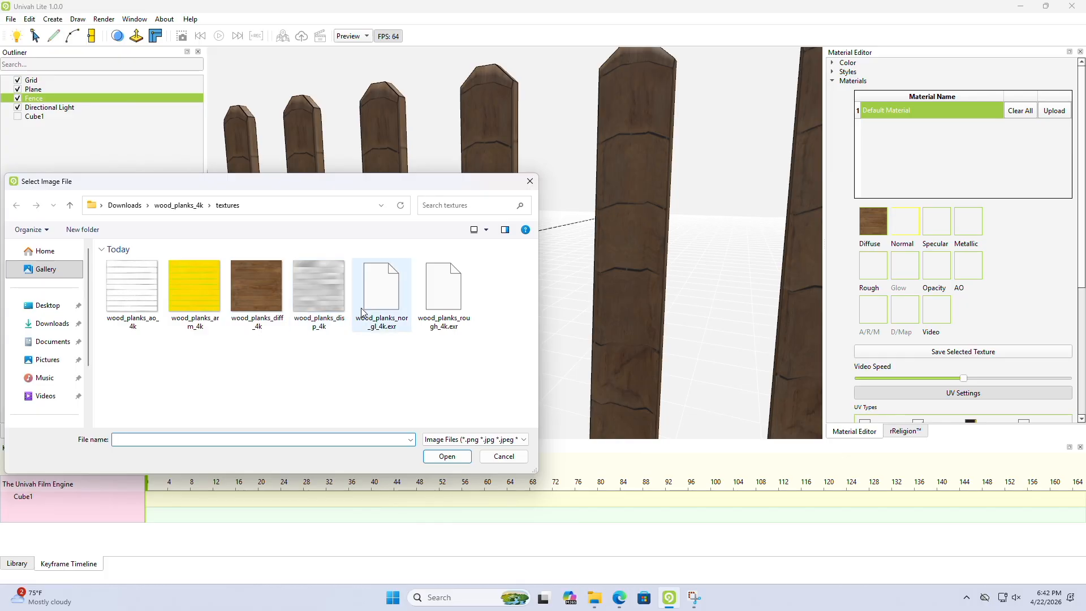
{"action": "left_click", "coordinate": [380, 308]}
{"action": "left_click", "coordinate": [447, 457]}
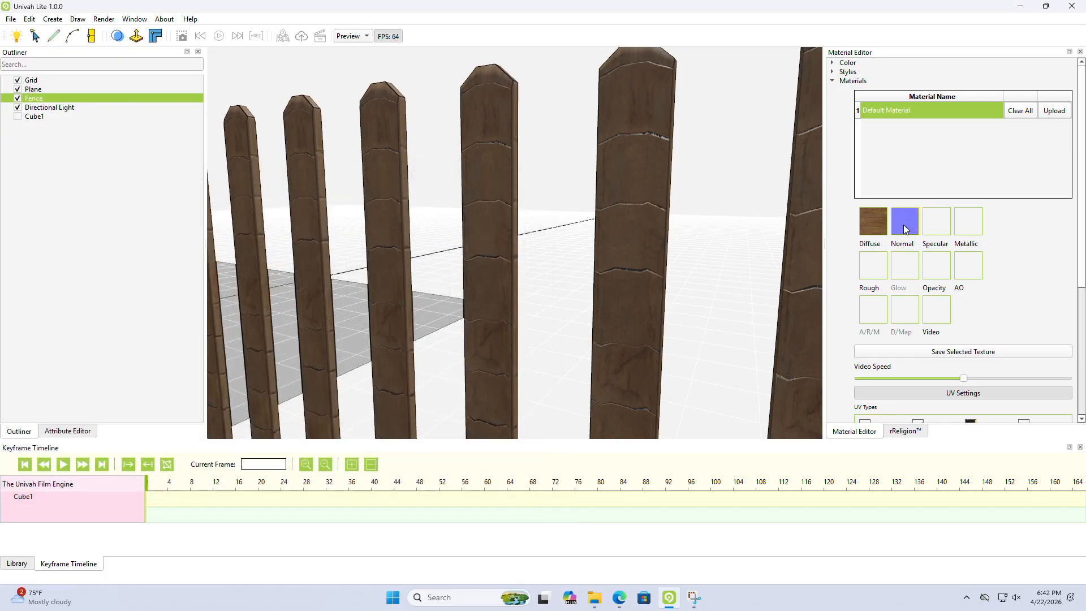
Compare the Box, Plane, Sphere and Cylinder UV types on the Fence pickets and settle on Box.
{"action": "scroll", "coordinate": [576, 251], "scroll_direction": "down", "scroll_amount": 3}
{"action": "middle_click_drag", "start_coordinate": [575, 250], "coordinate": [563, 264]}
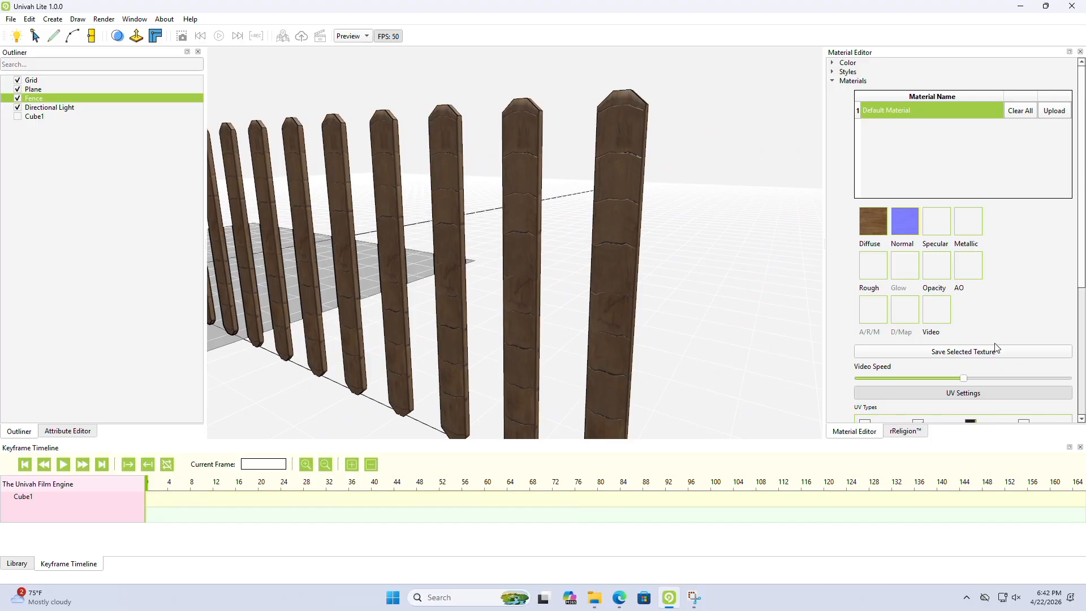
{"action": "scroll", "coordinate": [849, 314], "scroll_direction": "down", "scroll_amount": 2}
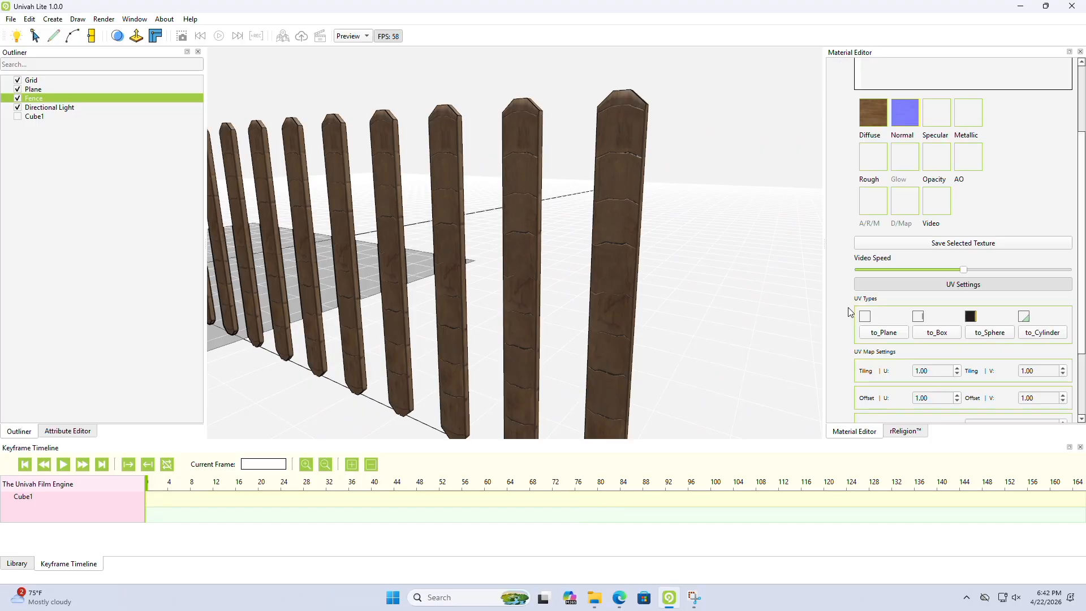
{"action": "left_click", "coordinate": [937, 332]}
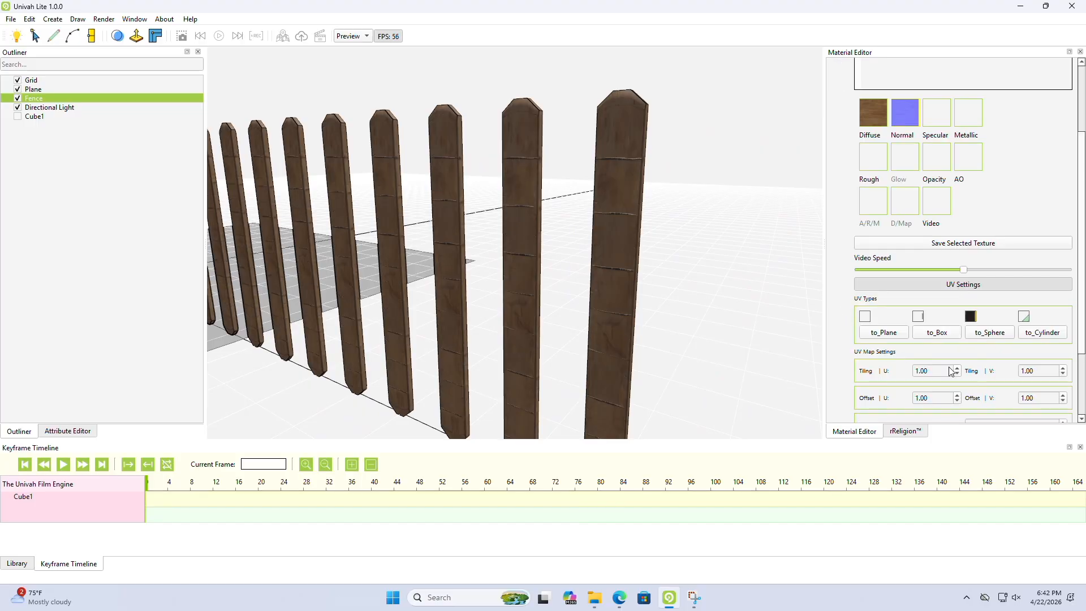
{"action": "left_click", "coordinate": [883, 333]}
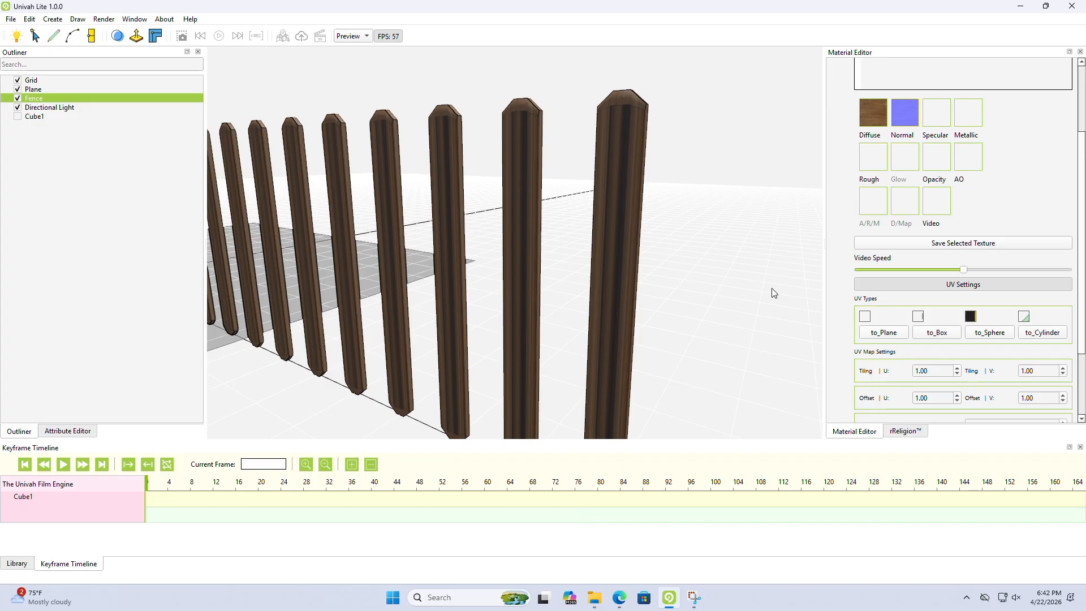
{"action": "left_click", "coordinate": [984, 339]}
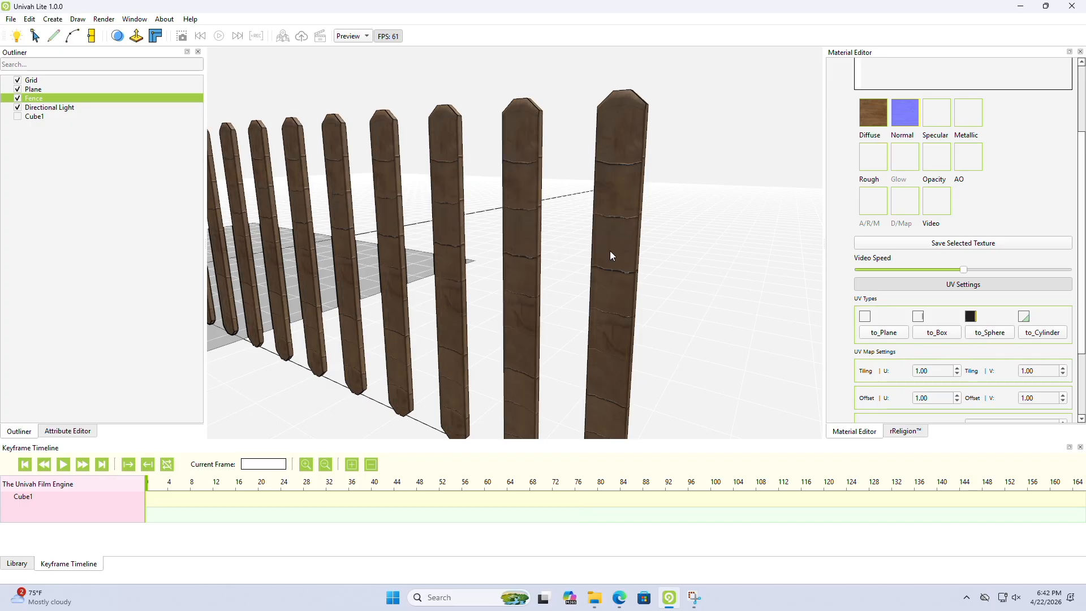
{"action": "left_click", "coordinate": [1028, 334]}
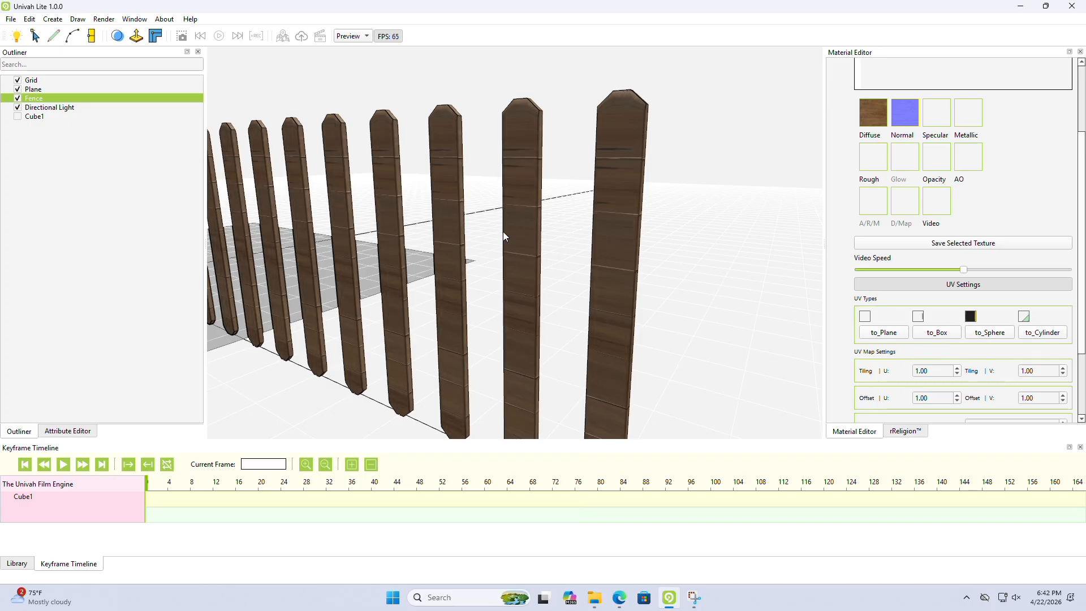
{"action": "left_click", "coordinate": [937, 332]}
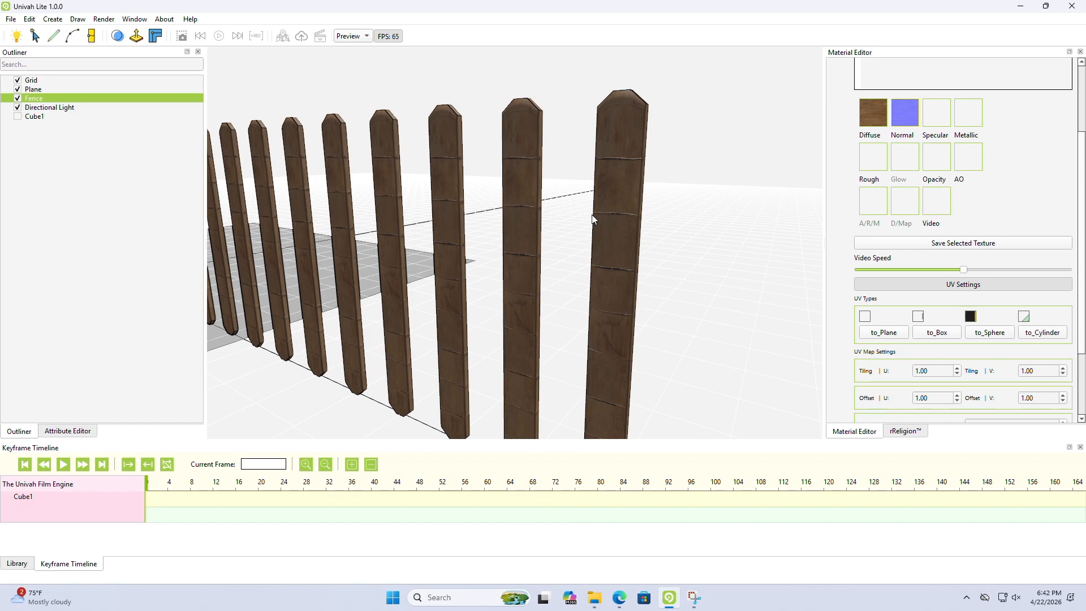
Try a higher Tiling U and a different Offset U on the Fence pickets' texture, bringing Tiling U back to 1.00.
{"action": "mouse_move", "coordinate": [593, 215]}
{"action": "middle_mouse_down"}
{"action": "mouse_move", "coordinate": [558, 249]}
{"action": "mouse_move", "coordinate": [501, 244]}
{"action": "mouse_move", "coordinate": [572, 237]}
{"action": "mouse_move", "coordinate": [574, 208]}
{"action": "middle_mouse_up"}
{"action": "scroll", "coordinate": [581, 240], "scroll_direction": "up", "scroll_amount": 5}
{"action": "scroll", "coordinate": [856, 362], "scroll_direction": "down", "scroll_amount": 3}
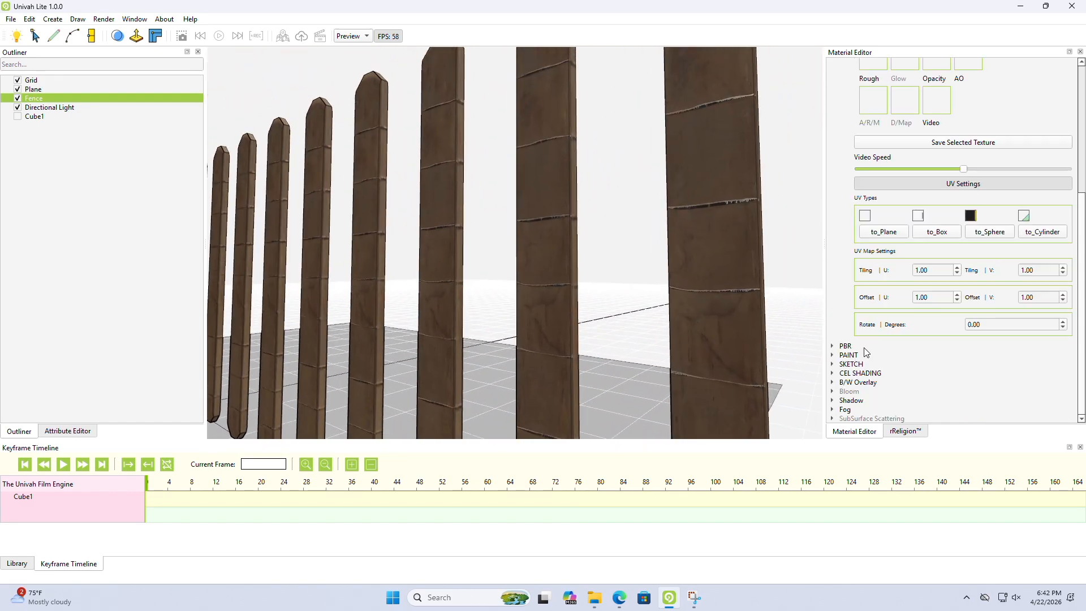
{"action": "scroll", "coordinate": [959, 269], "scroll_direction": "up", "scroll_amount": 4}
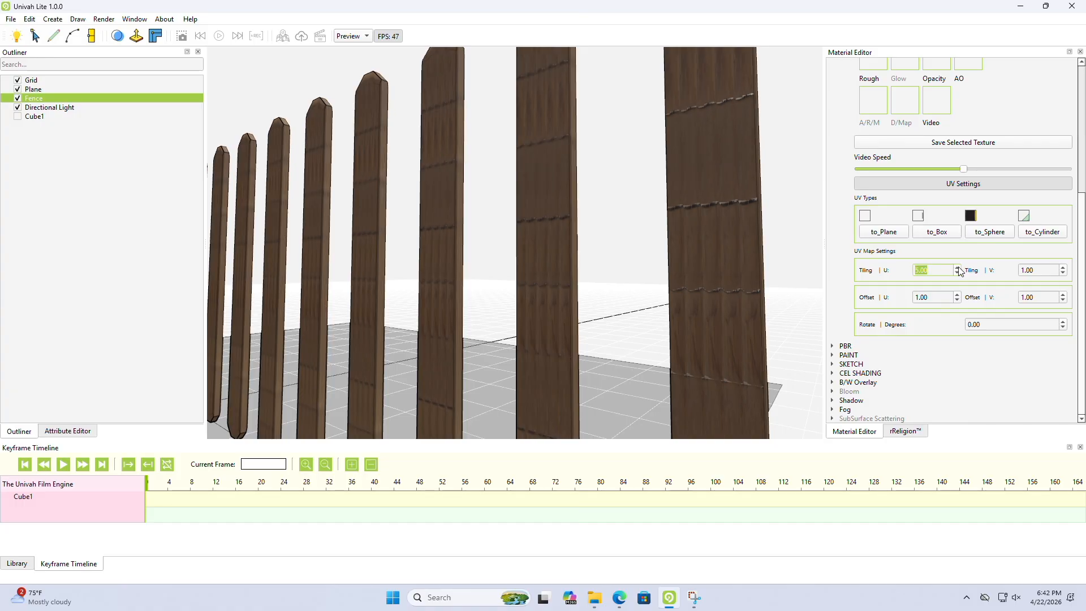
{"action": "scroll", "coordinate": [960, 277], "scroll_direction": "down", "scroll_amount": 4}
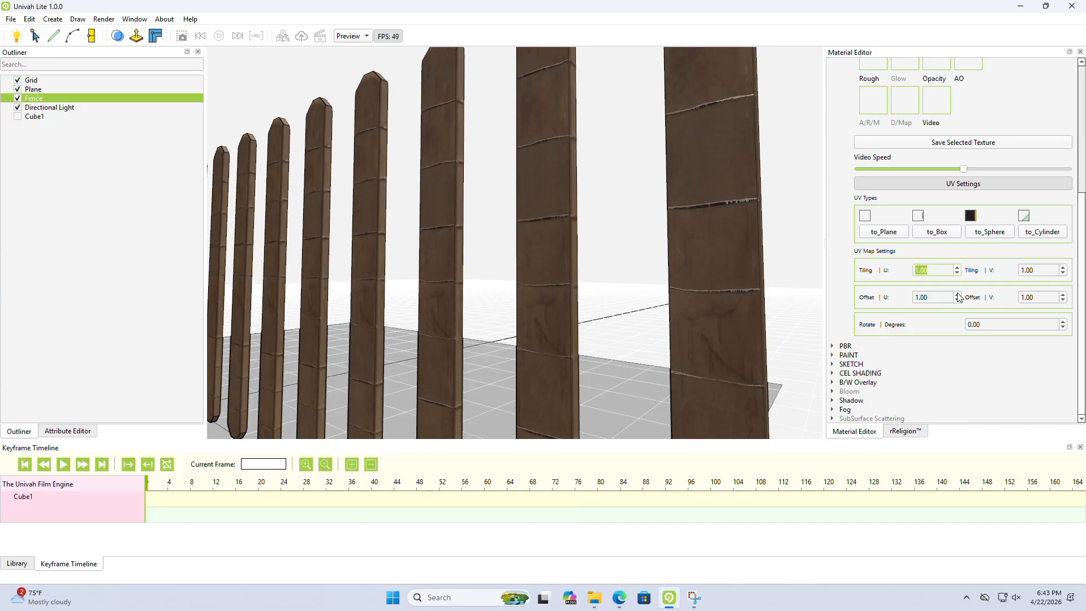
{"action": "scroll", "coordinate": [959, 297], "scroll_direction": "up", "scroll_amount": 2}
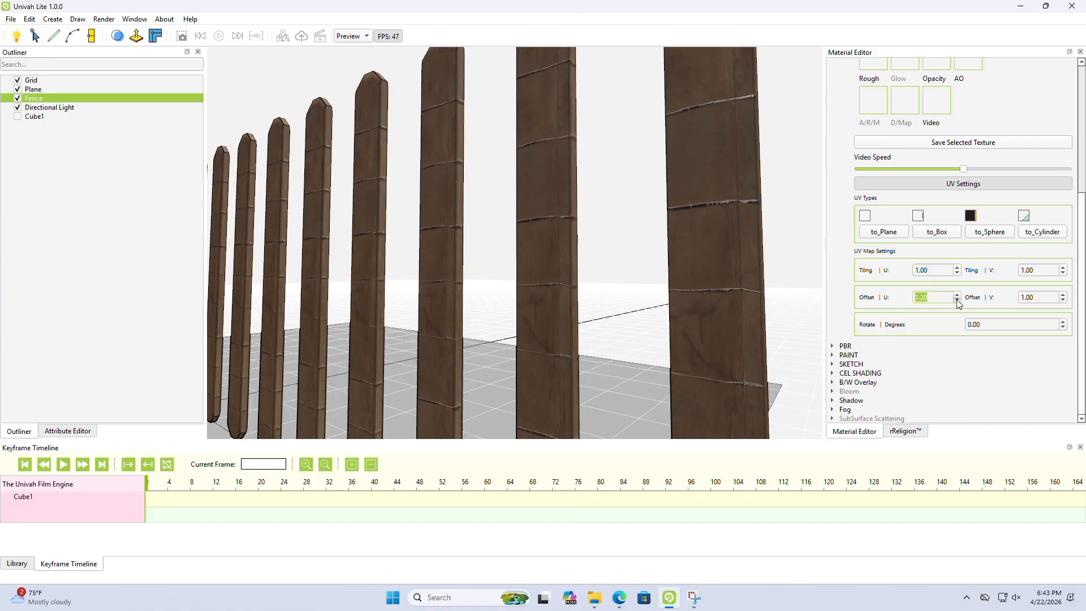
{"action": "scroll", "coordinate": [959, 304], "scroll_direction": "down", "scroll_amount": 3}
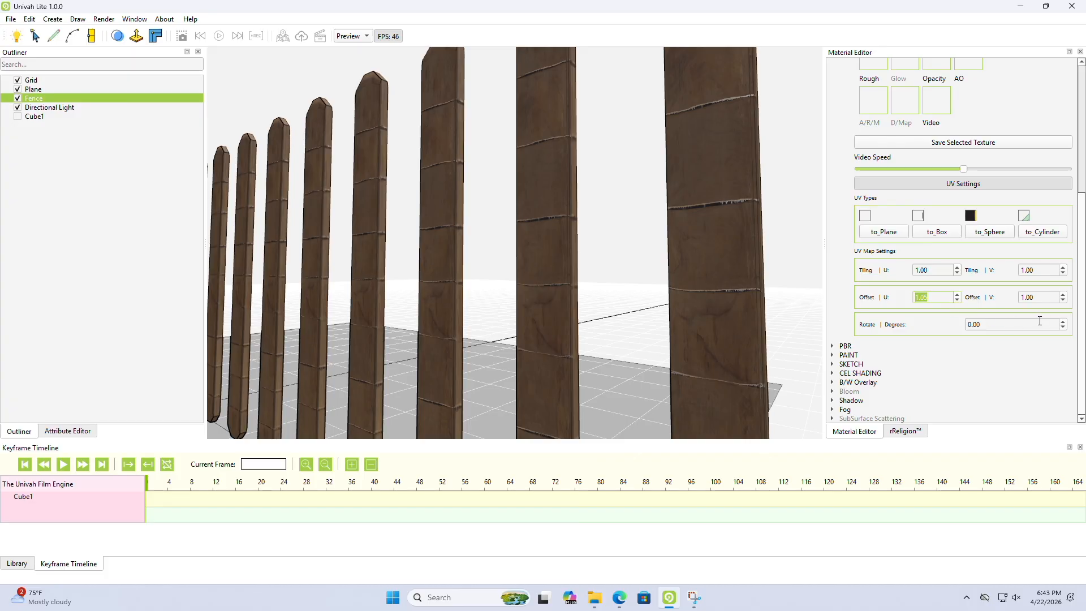
Try different rotation angles on the Fence pickets' texture and settle on 1.00 degrees.
{"action": "scroll", "coordinate": [951, 297], "scroll_direction": "down", "scroll_amount": 1}
{"action": "scroll", "coordinate": [1064, 324], "scroll_direction": "up", "scroll_amount": 8}
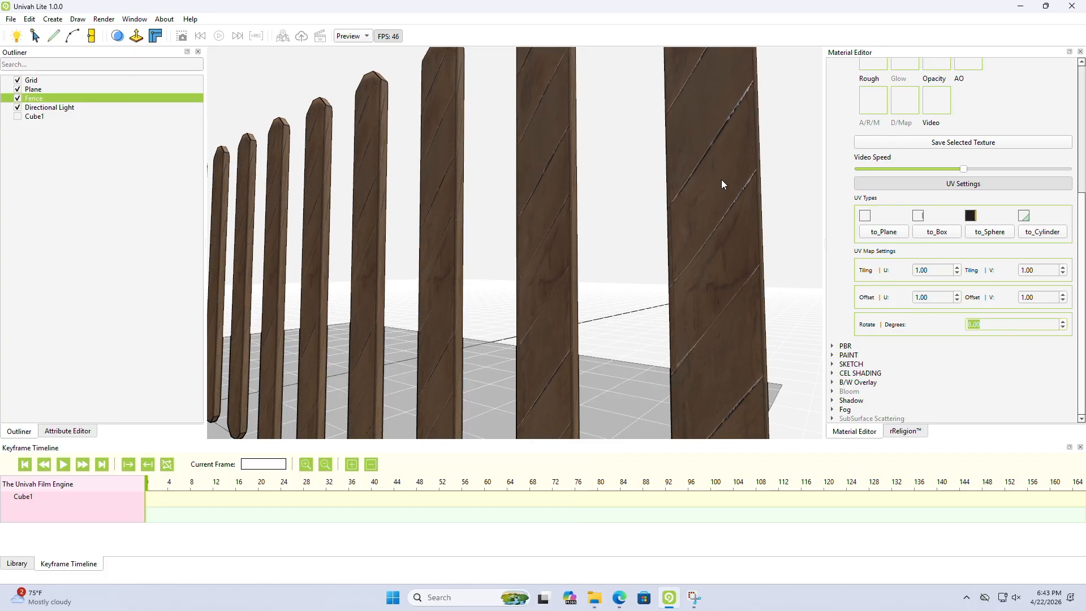
{"action": "scroll", "coordinate": [1065, 333], "scroll_direction": "down", "scroll_amount": 7}
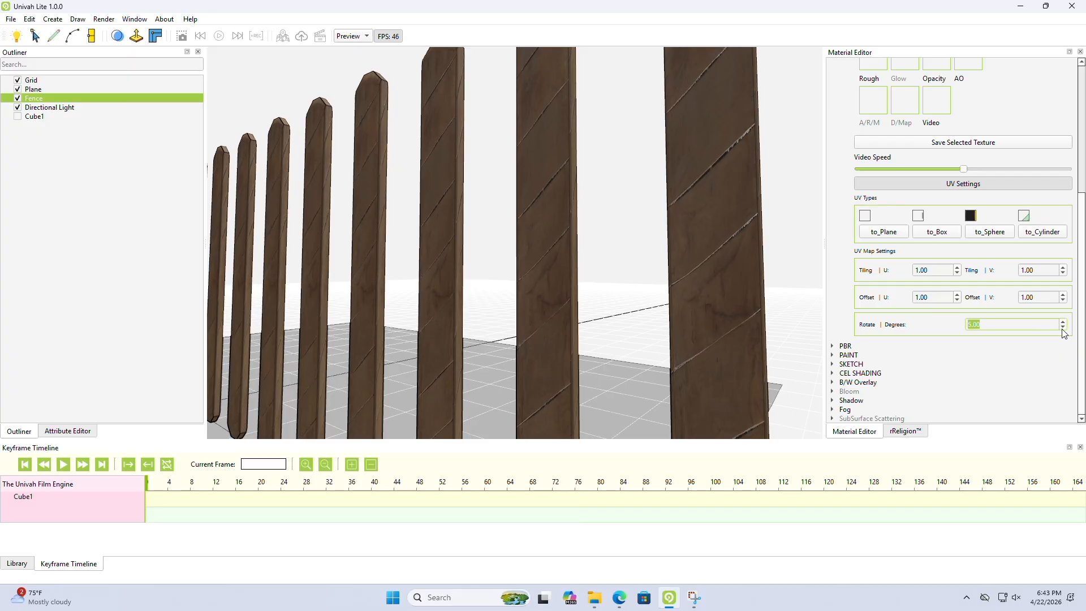
{"action": "scroll", "coordinate": [622, 308], "scroll_direction": "down", "scroll_amount": 5}
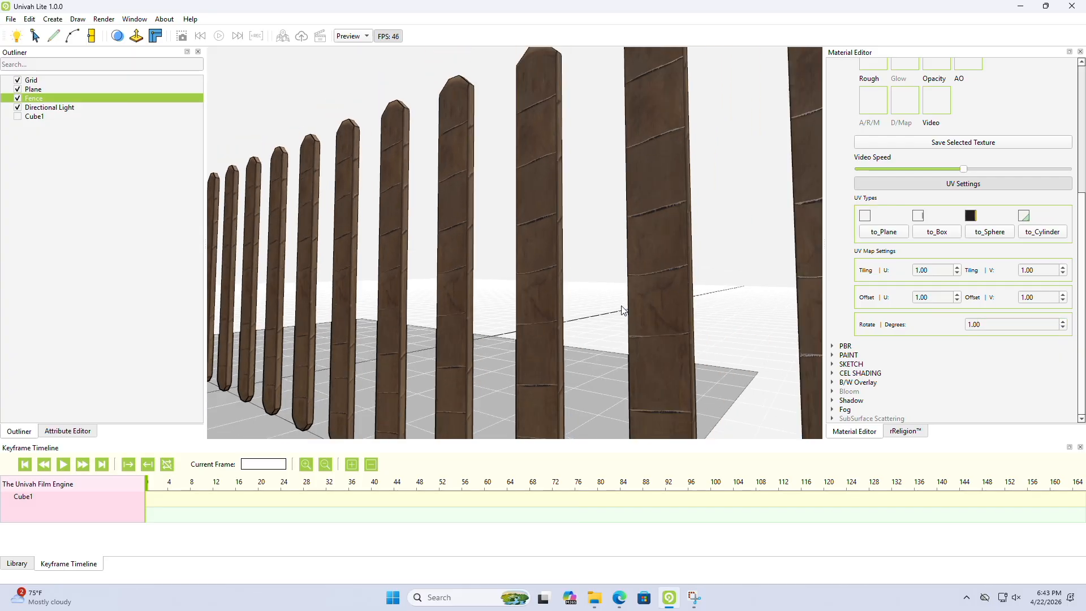
Make the hidden Cube1 rails visible again alongside the Fence pickets.
{"action": "mouse_move", "coordinate": [622, 309]}
{"action": "middle_mouse_down"}
{"action": "mouse_move", "coordinate": [606, 358]}
{"action": "mouse_move", "coordinate": [525, 371]}
{"action": "mouse_move", "coordinate": [393, 369]}
{"action": "mouse_move", "coordinate": [343, 339]}
{"action": "mouse_move", "coordinate": [606, 342]}
{"action": "mouse_move", "coordinate": [592, 344]}
{"action": "mouse_move", "coordinate": [609, 315]}
{"action": "middle_mouse_up"}
{"action": "scroll", "coordinate": [605, 359], "scroll_direction": "down", "scroll_amount": 3}
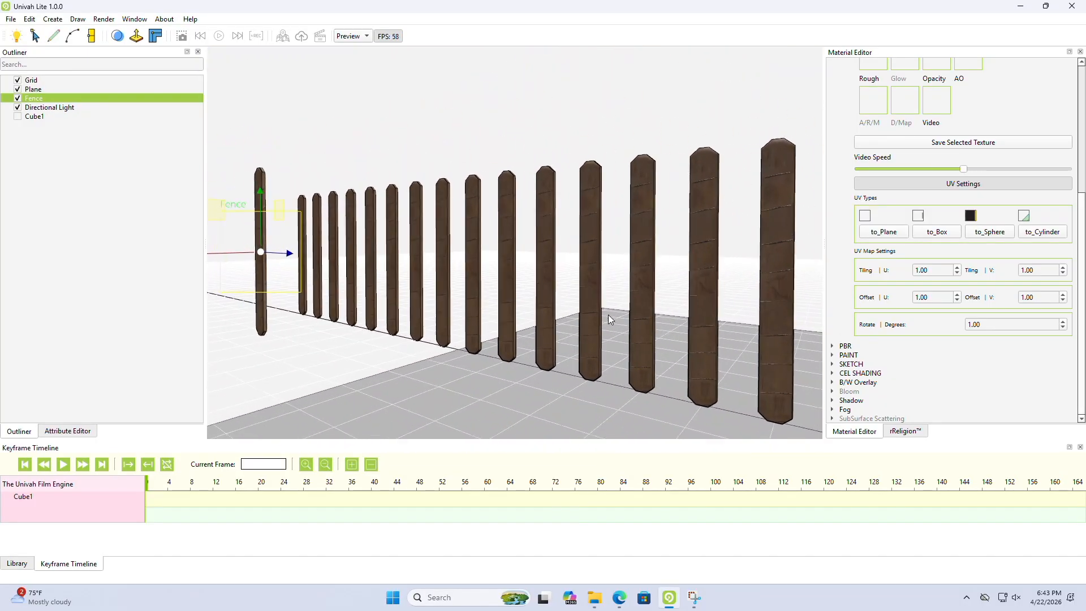
{"action": "left_click", "coordinate": [17, 116]}
{"action": "middle_click_drag", "start_coordinate": [345, 249], "coordinate": [562, 261]}
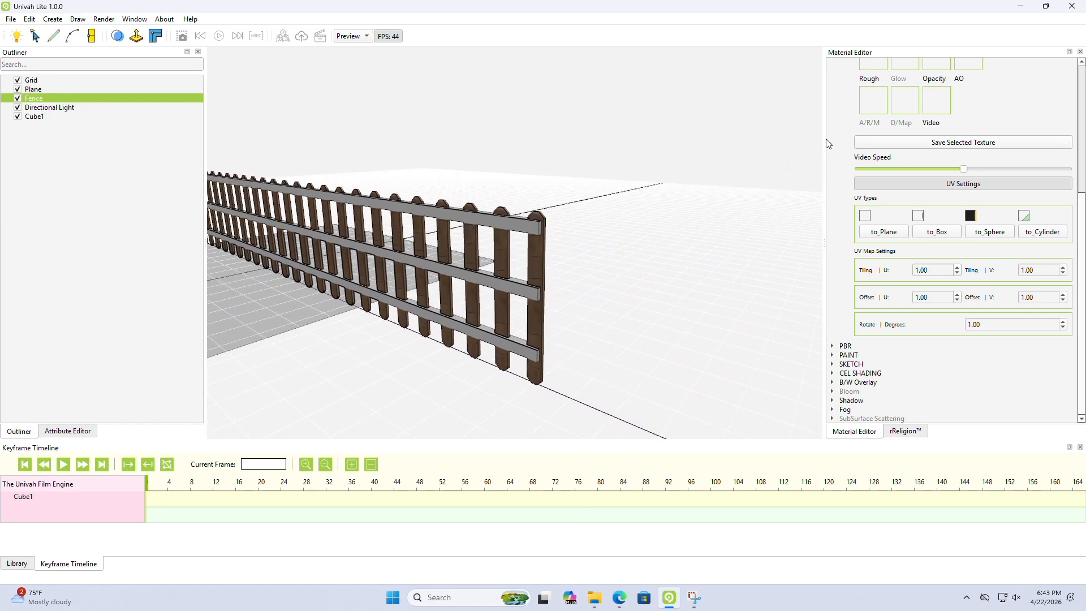
{"action": "scroll", "coordinate": [837, 164], "scroll_direction": "up", "scroll_amount": 5}
{"action": "left_click", "coordinate": [36, 108]}
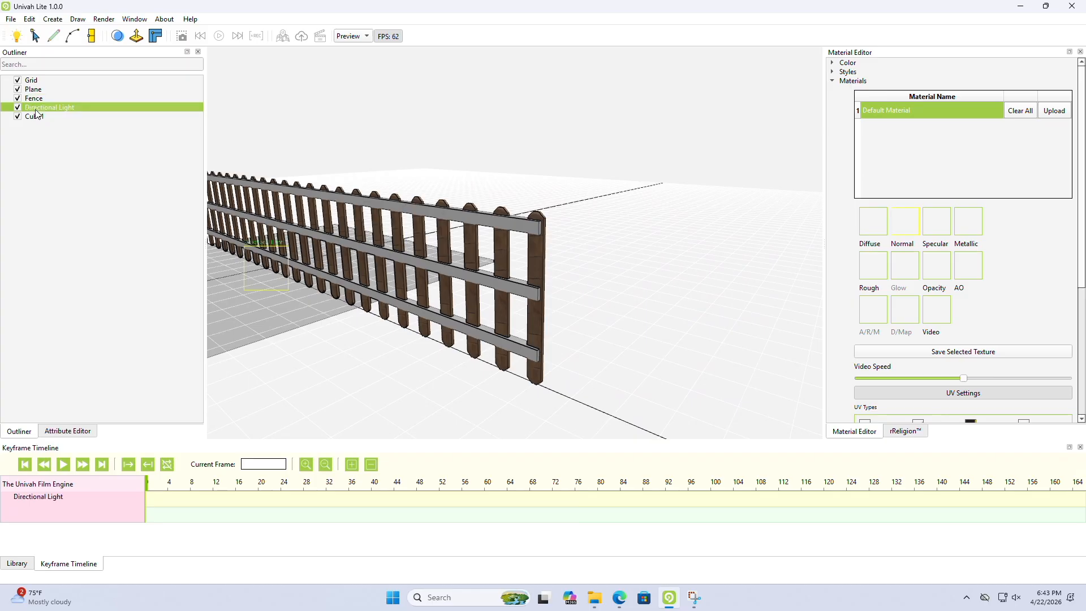
{"action": "left_click", "coordinate": [877, 227]}
{"action": "left_click", "coordinate": [257, 286]}
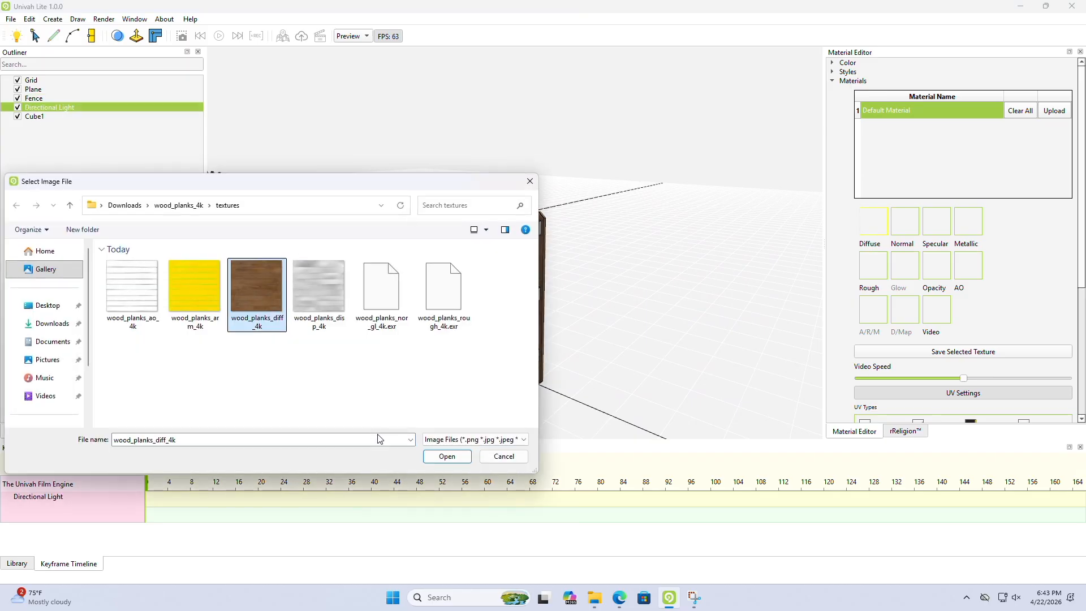
{"action": "left_click", "coordinate": [447, 456]}
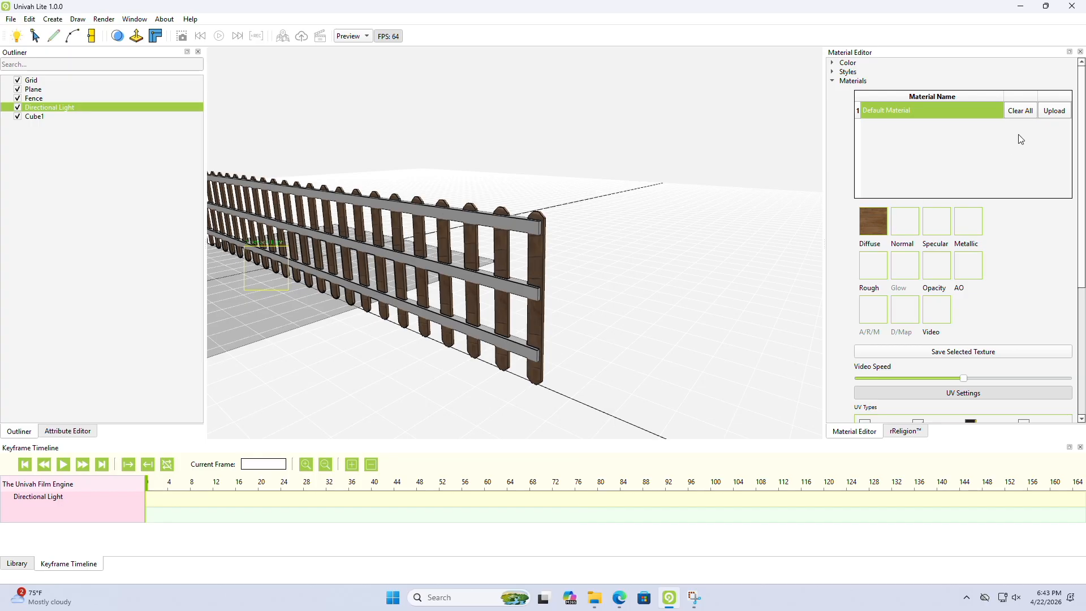
{"action": "left_click", "coordinate": [1021, 111]}
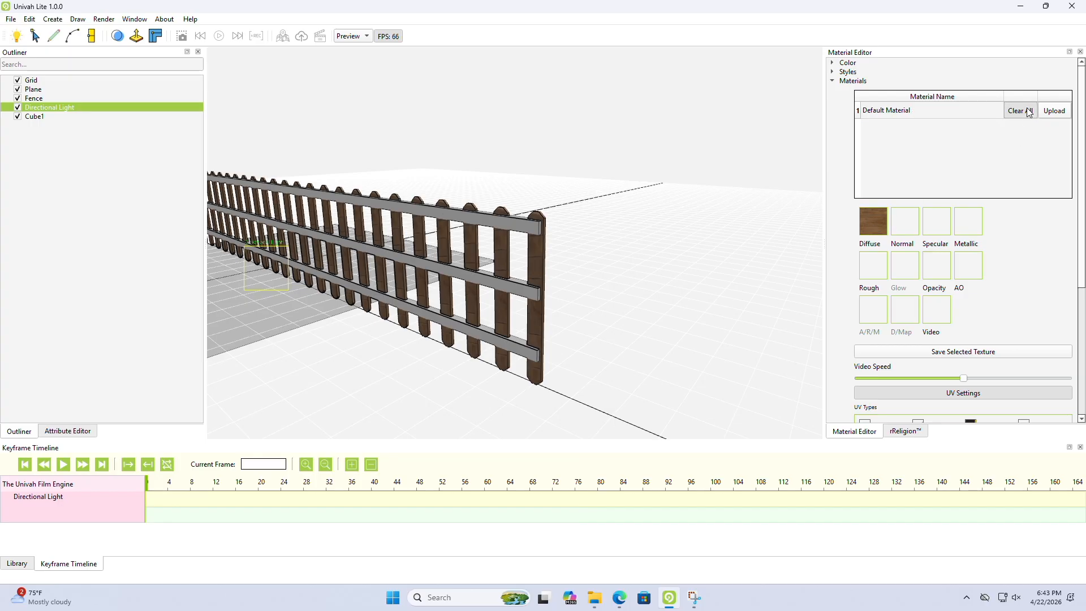
Load wood_planks_diff_4k as the diffuse texture of the Cube1 rails' default material.
{"action": "left_click", "coordinate": [35, 118]}
{"action": "left_click", "coordinate": [870, 224]}
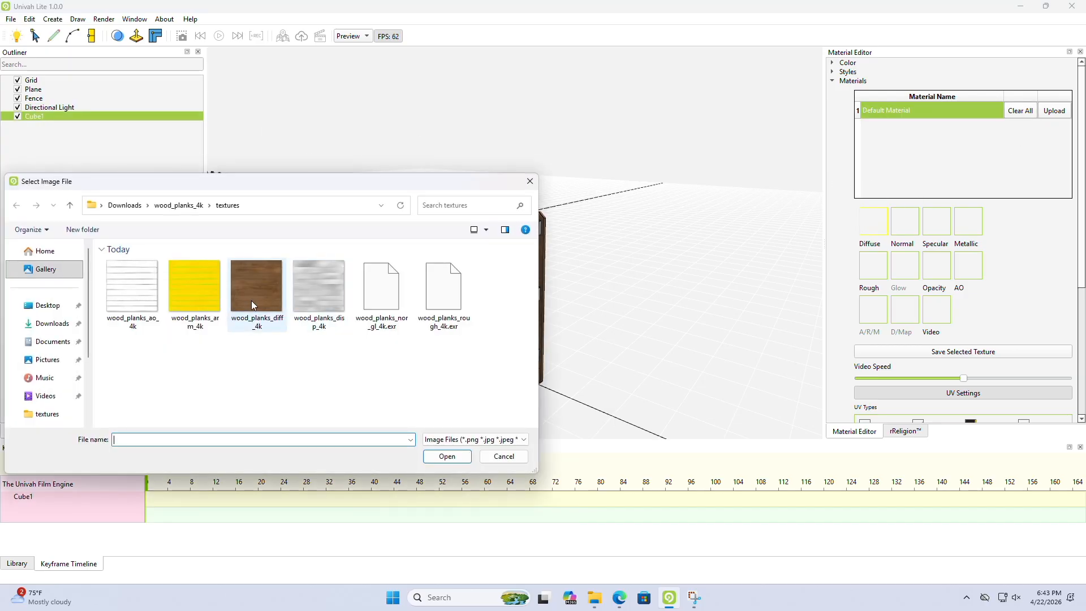
{"action": "left_click", "coordinate": [259, 284]}
{"action": "left_click", "coordinate": [447, 456]}
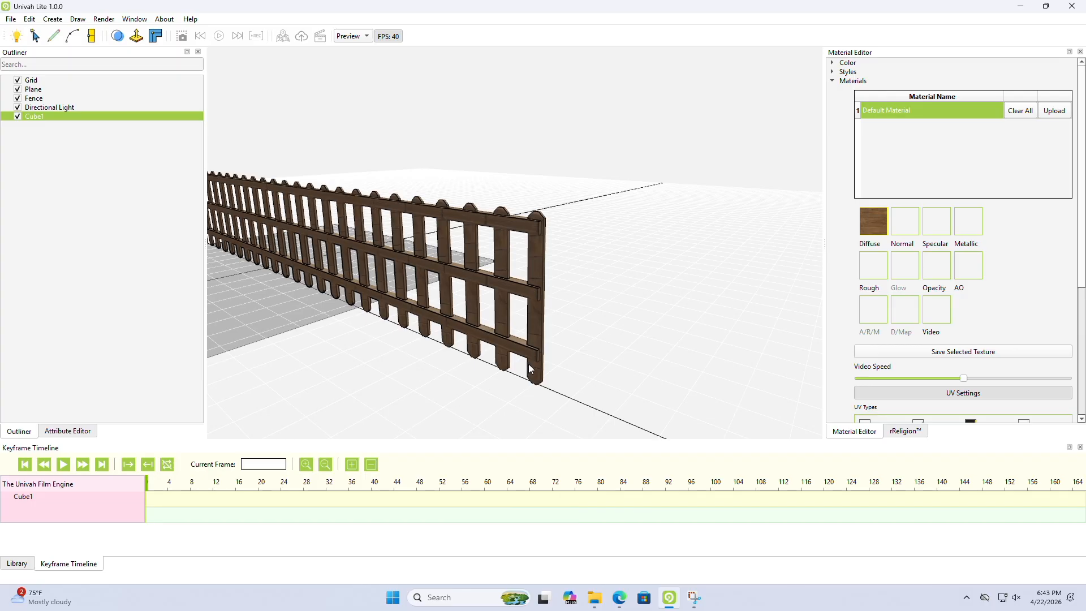
Apply the Box UV type to the Cube1 rails and inspect the texture along the fence.
{"action": "right_click_drag", "start_coordinate": [529, 364], "coordinate": [588, 352]}
{"action": "key", "text": "w"}
{"action": "key", "text": "d"}
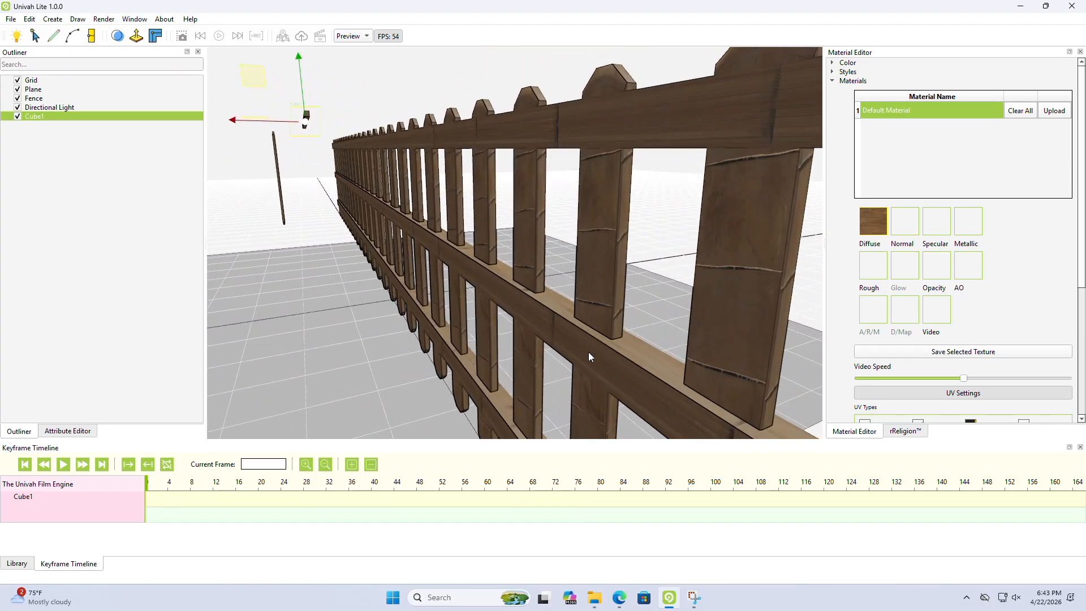
{"action": "scroll", "coordinate": [852, 265], "scroll_direction": "down", "scroll_amount": 3}
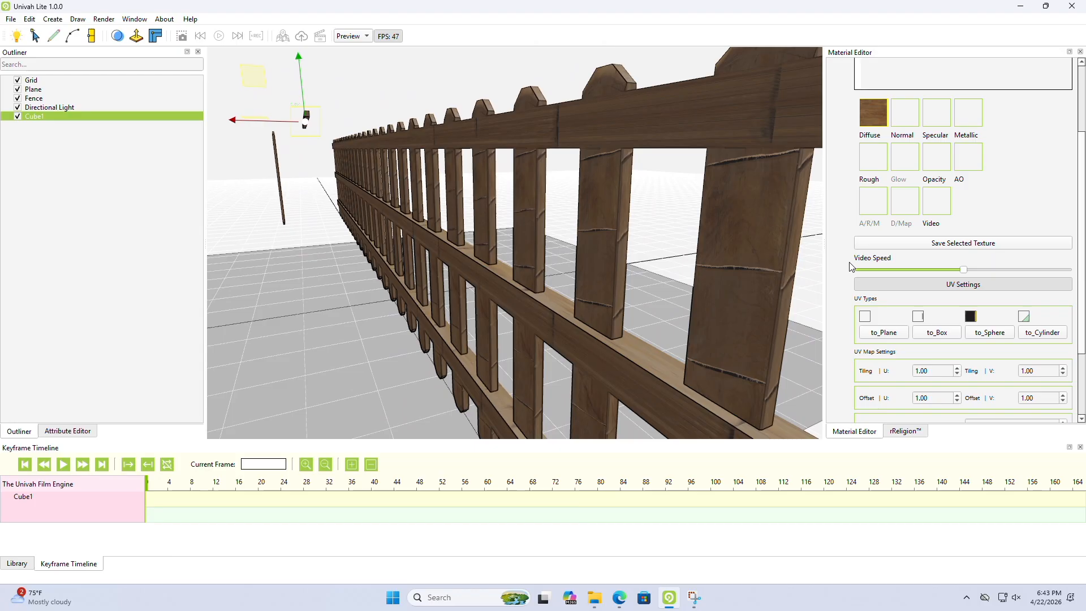
{"action": "left_click", "coordinate": [930, 331]}
{"action": "key", "text": "s"}
{"action": "right_click_drag", "start_coordinate": [601, 333], "coordinate": [691, 359]}
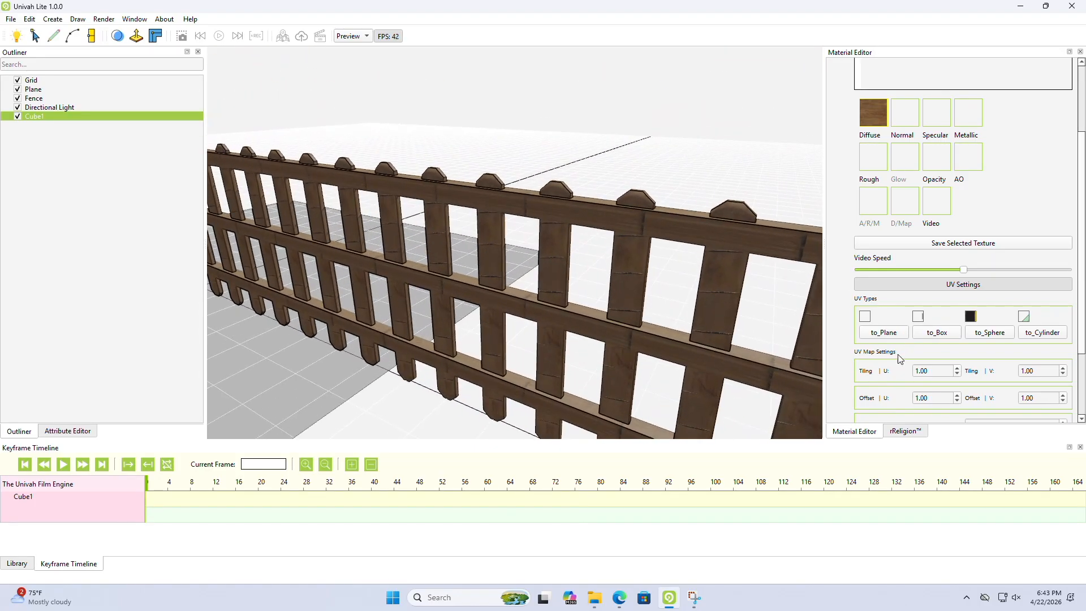
Set Tiling U to 10.00 on the Cube1 rails' texture and check the rails up close and from afar.
{"action": "left_click_drag", "start_coordinate": [928, 370], "coordinate": [891, 375]}
{"action": "type", "text": "10"}
{"action": "middle_click_drag", "start_coordinate": [515, 320], "coordinate": [501, 366]}
{"action": "scroll", "coordinate": [501, 367], "scroll_direction": "up", "scroll_amount": 6}
{"action": "scroll", "coordinate": [503, 351], "scroll_direction": "down", "scroll_amount": 5}
{"action": "scroll", "coordinate": [498, 328], "scroll_direction": "down", "scroll_amount": 8}
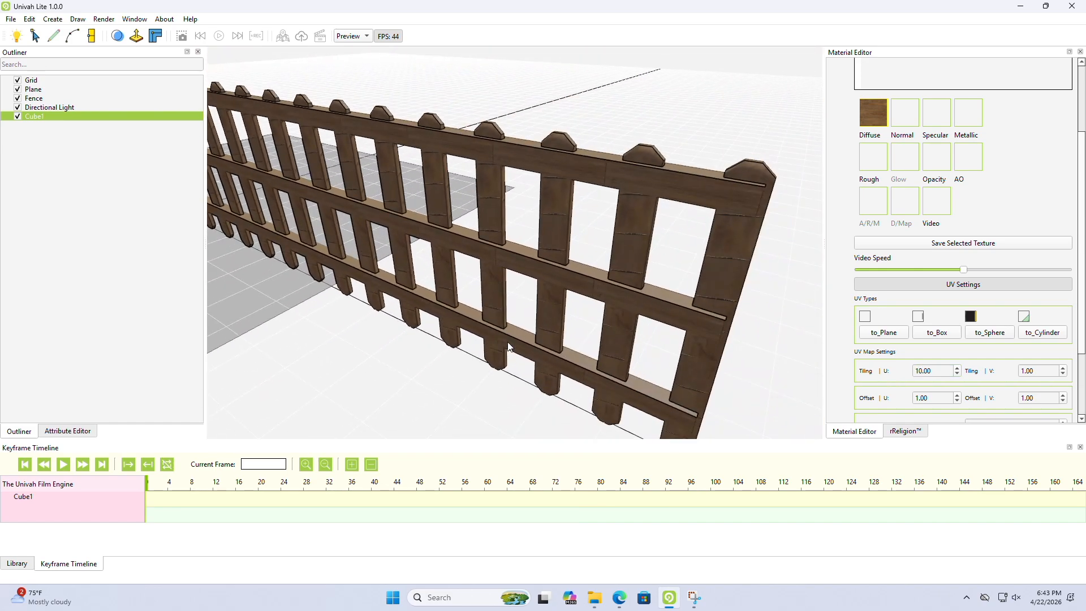
{"action": "scroll", "coordinate": [495, 283], "scroll_direction": "up", "scroll_amount": 8}
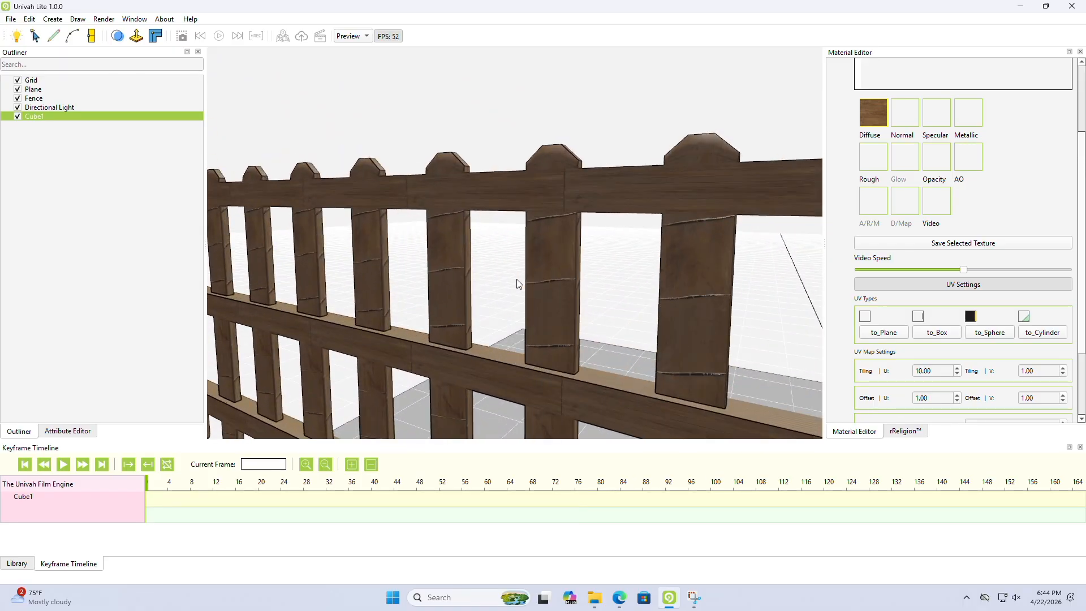
{"action": "scroll", "coordinate": [517, 283], "scroll_direction": "down", "scroll_amount": 5}
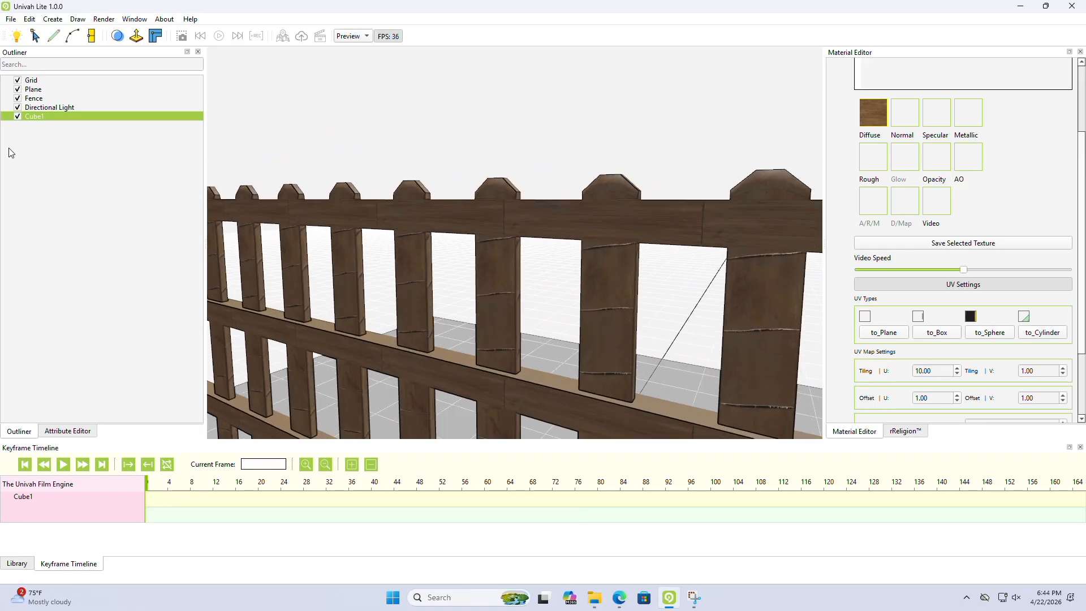
Try a Tiling U of 10 on the Fence pickets' texture, then return it to 1.00 and review the whole fence.
{"action": "left_click", "coordinate": [31, 89]}
{"action": "left_click", "coordinate": [33, 99]}
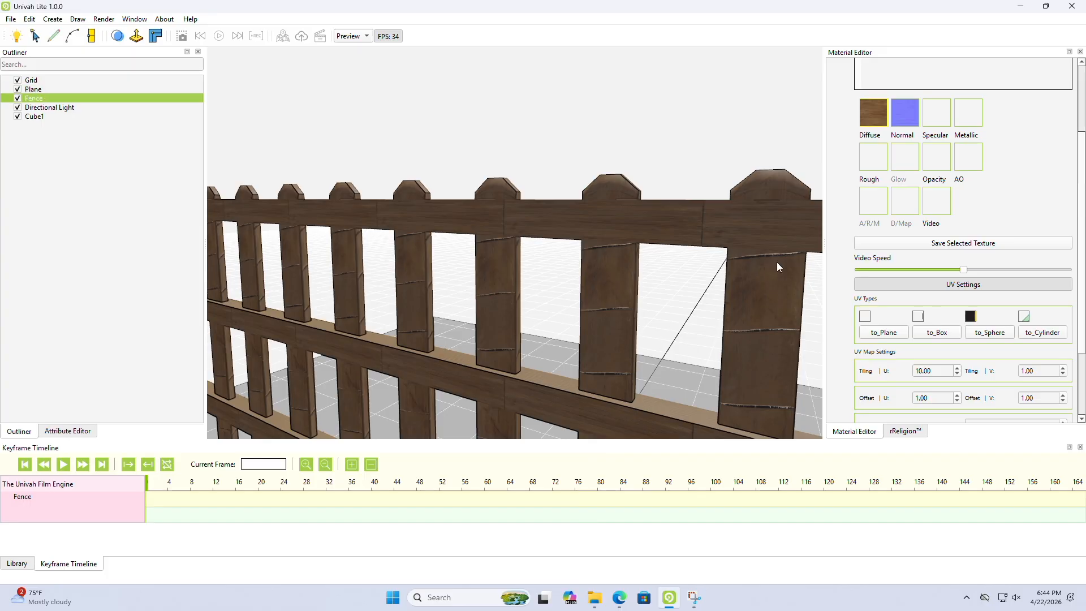
{"action": "left_click_drag", "start_coordinate": [935, 371], "coordinate": [894, 369]}
{"action": "type", "text": "10"}
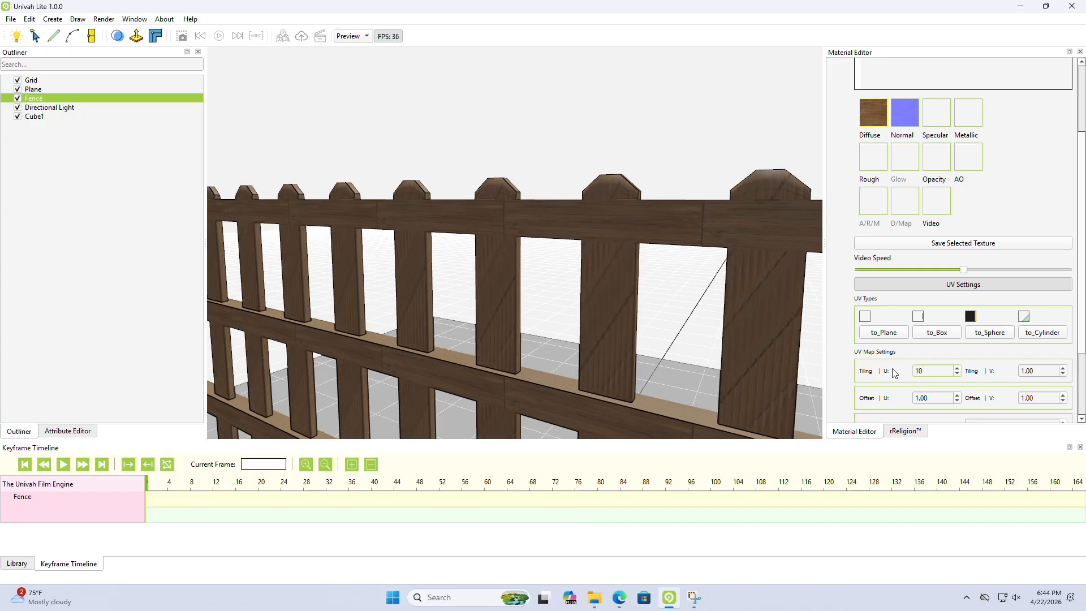
{"action": "key", "text": "Return"}
{"action": "middle_click_drag", "start_coordinate": [587, 321], "coordinate": [574, 350]}
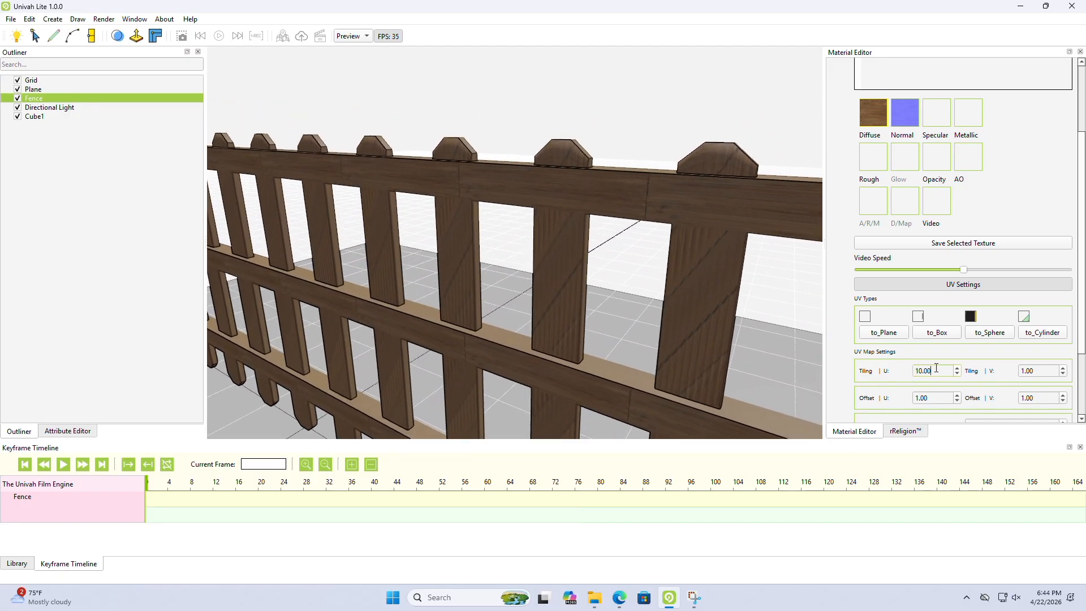
{"action": "key", "text": "BackSpace"}
{"action": "key", "text": "BackSpace"}
{"action": "key", "text": "BackSpace"}
{"action": "key", "text": "BackSpace"}
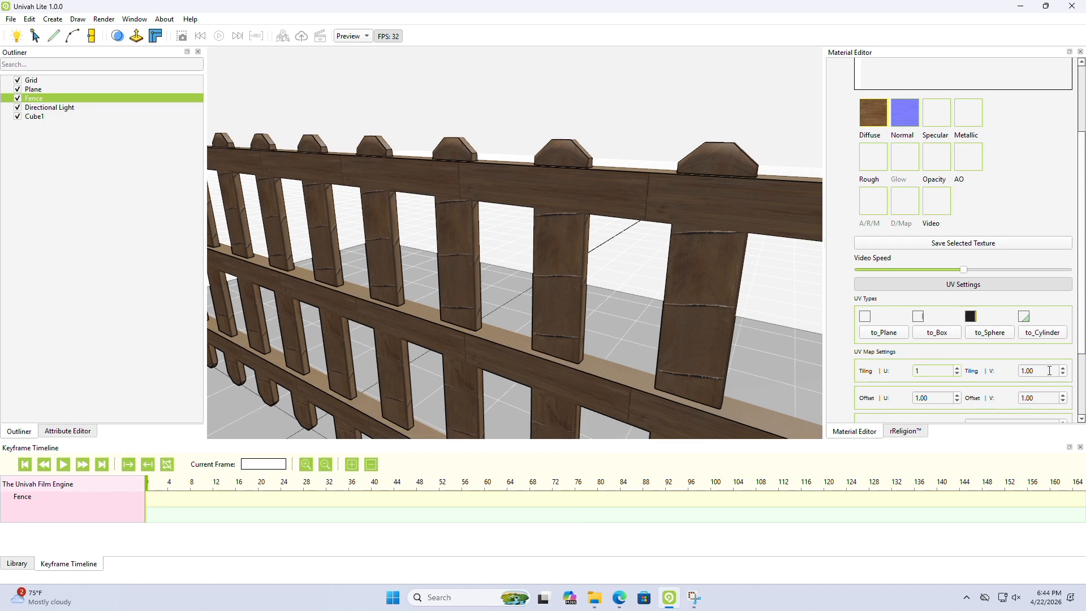
{"action": "scroll", "coordinate": [640, 310], "scroll_direction": "down", "scroll_amount": 8}
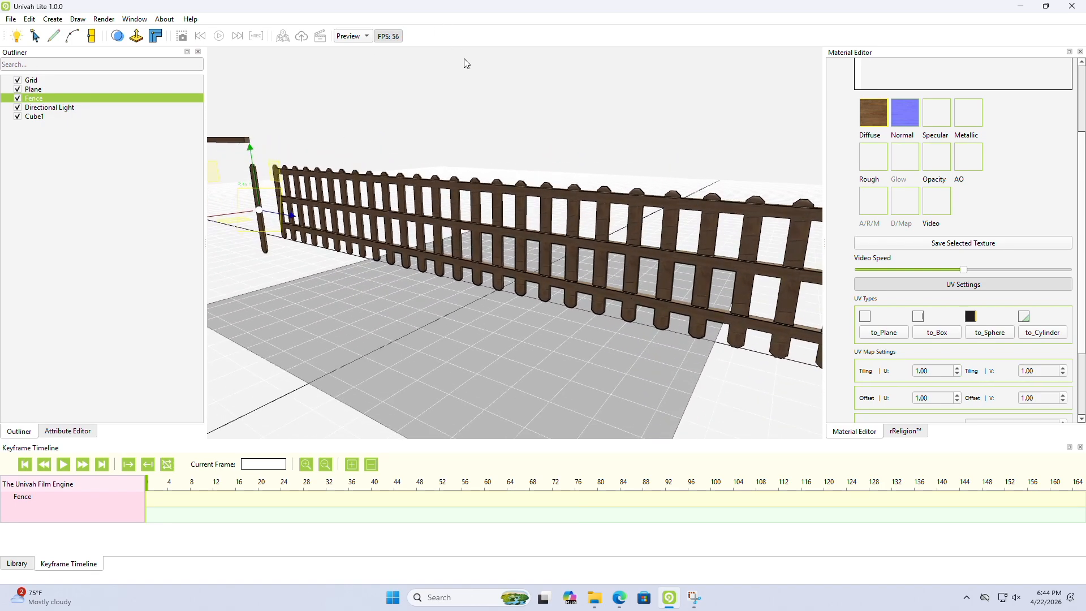
{"action": "middle_click_drag", "start_coordinate": [588, 233], "coordinate": [526, 230]}
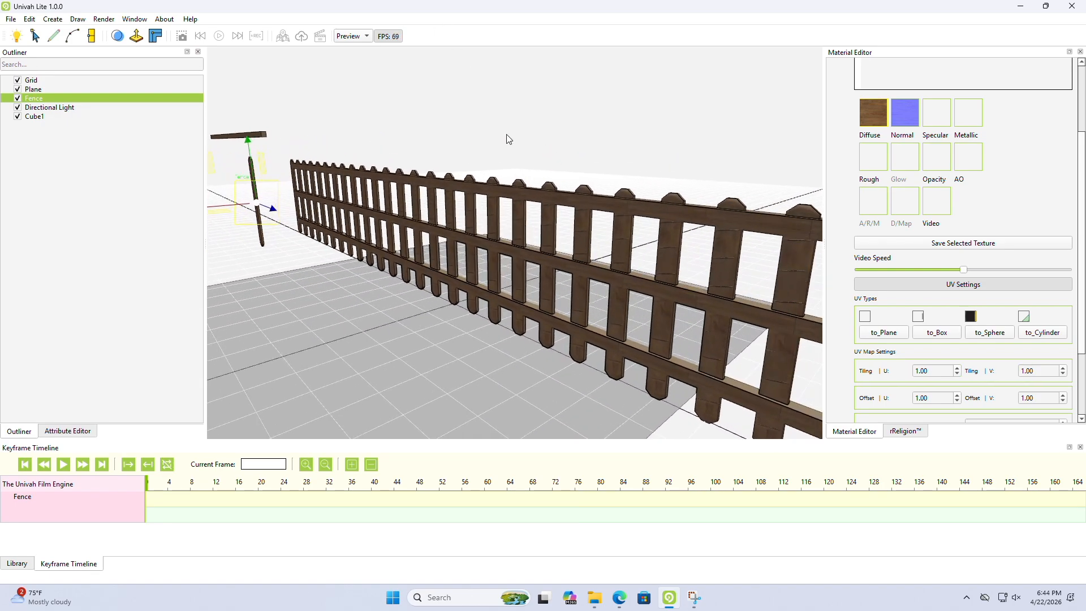